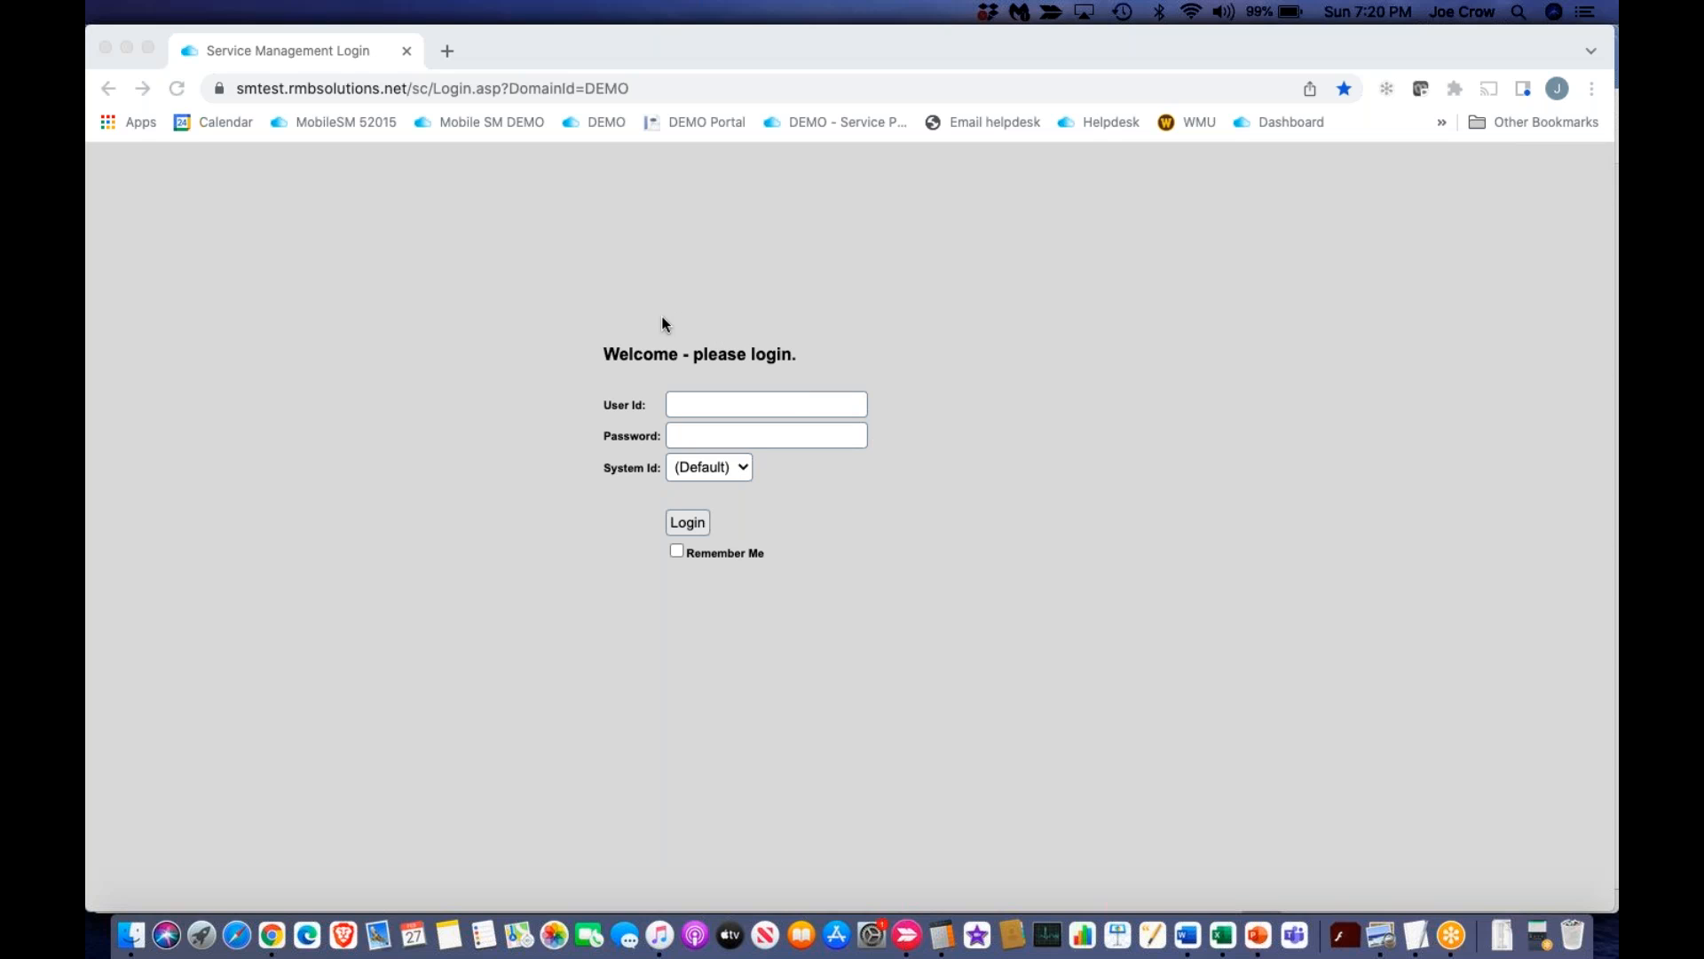
Log in to the DEMO domain with the user ID and account password, keeping the default system.
left_click(631, 89)
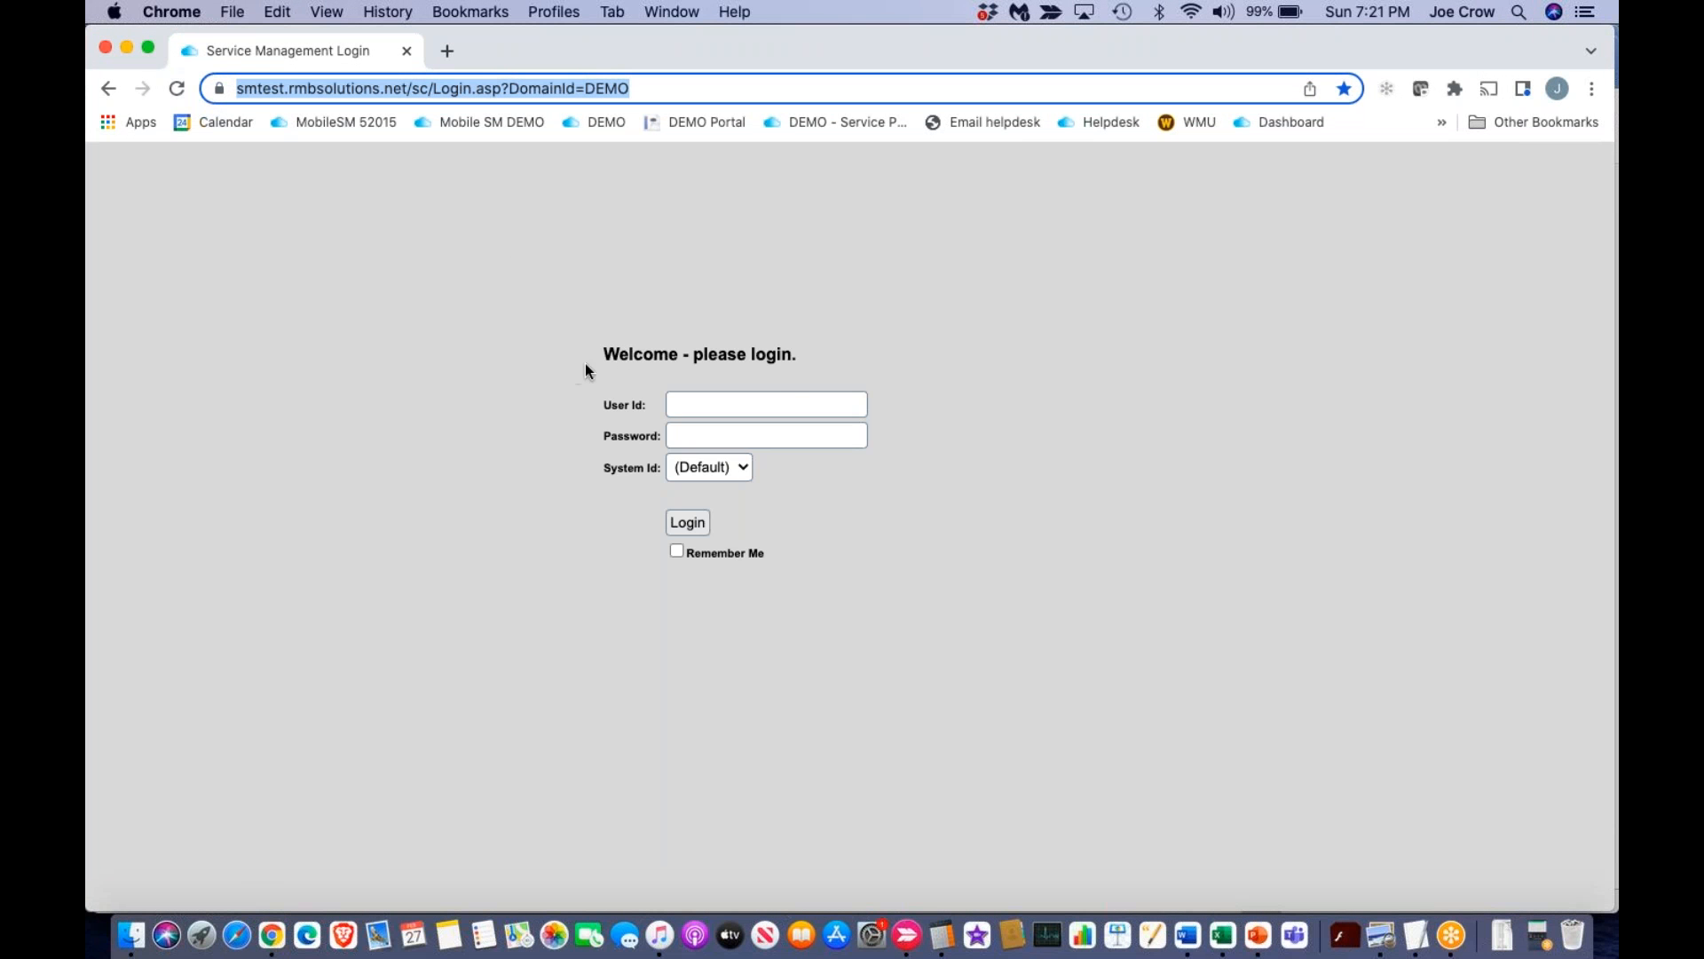
left_click(739, 403)
left_click(701, 447)
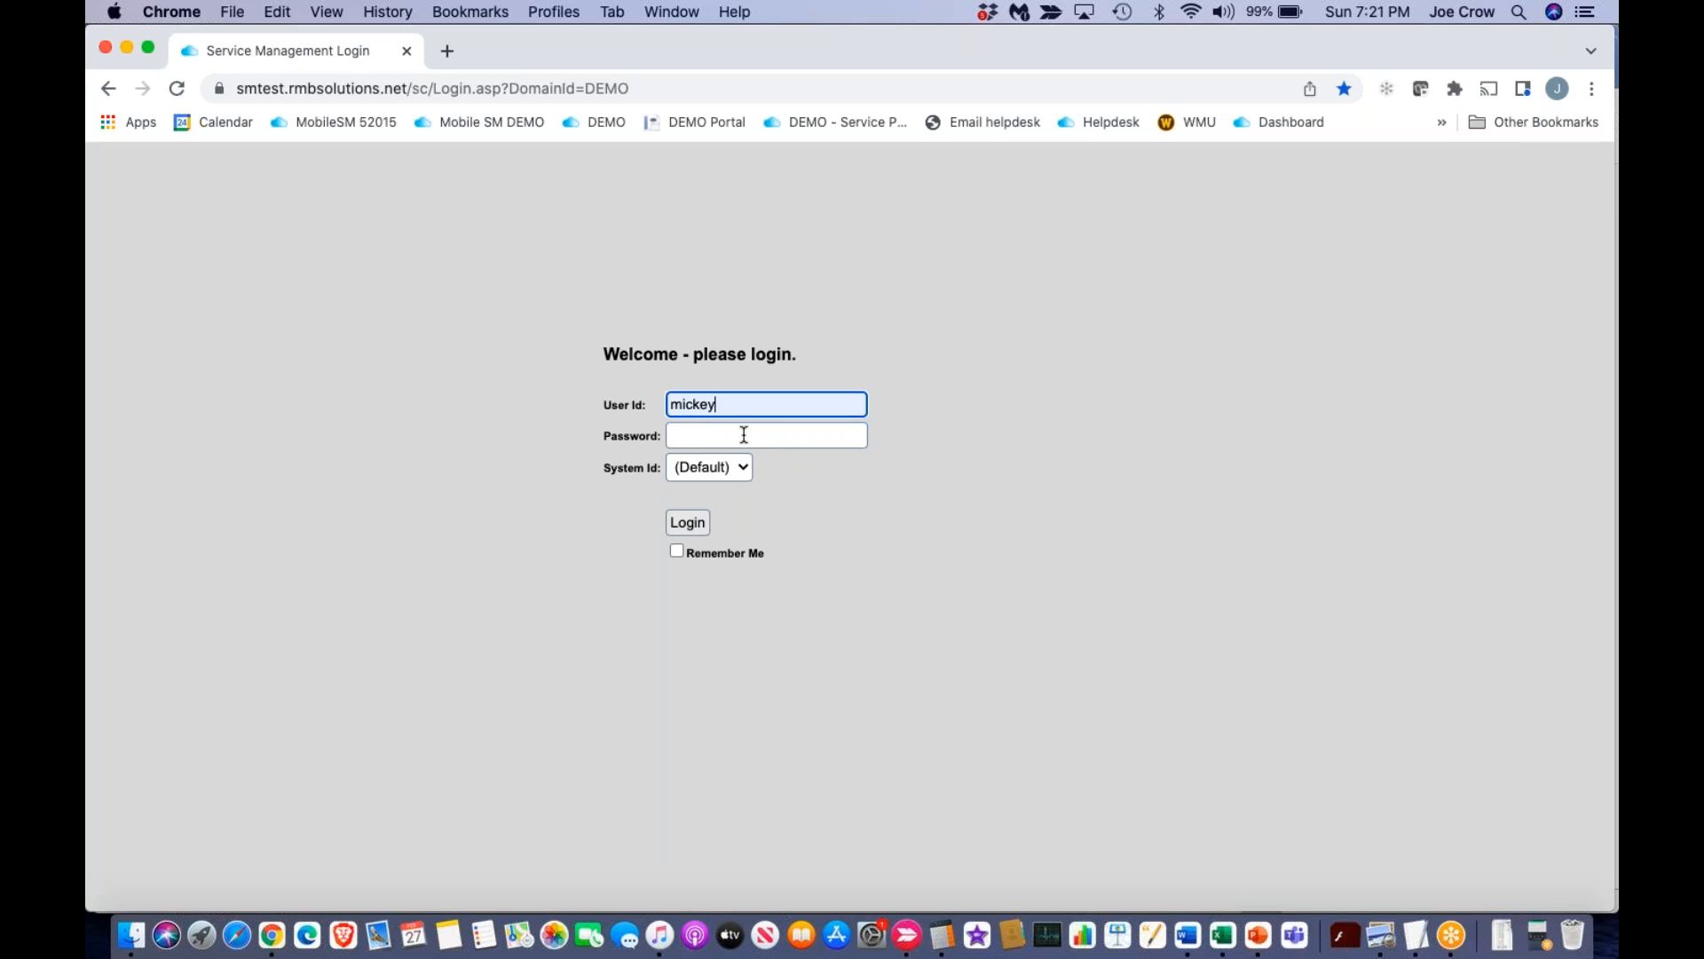
left_click(744, 434)
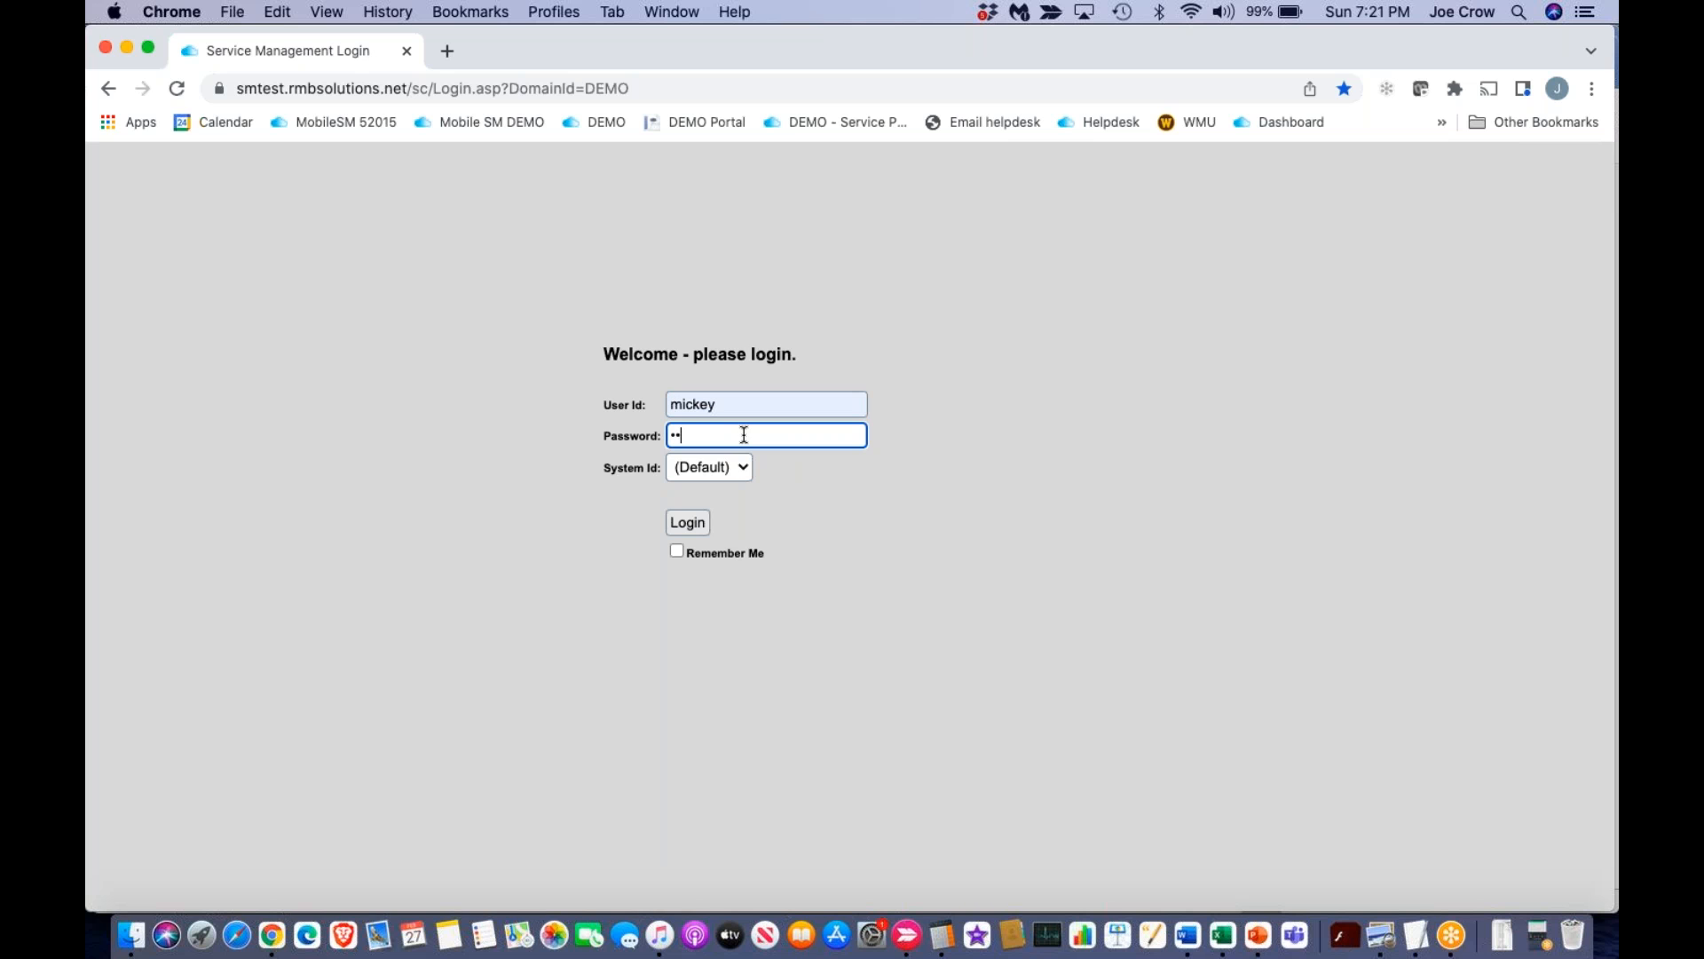
type("••••••")
key("Return")
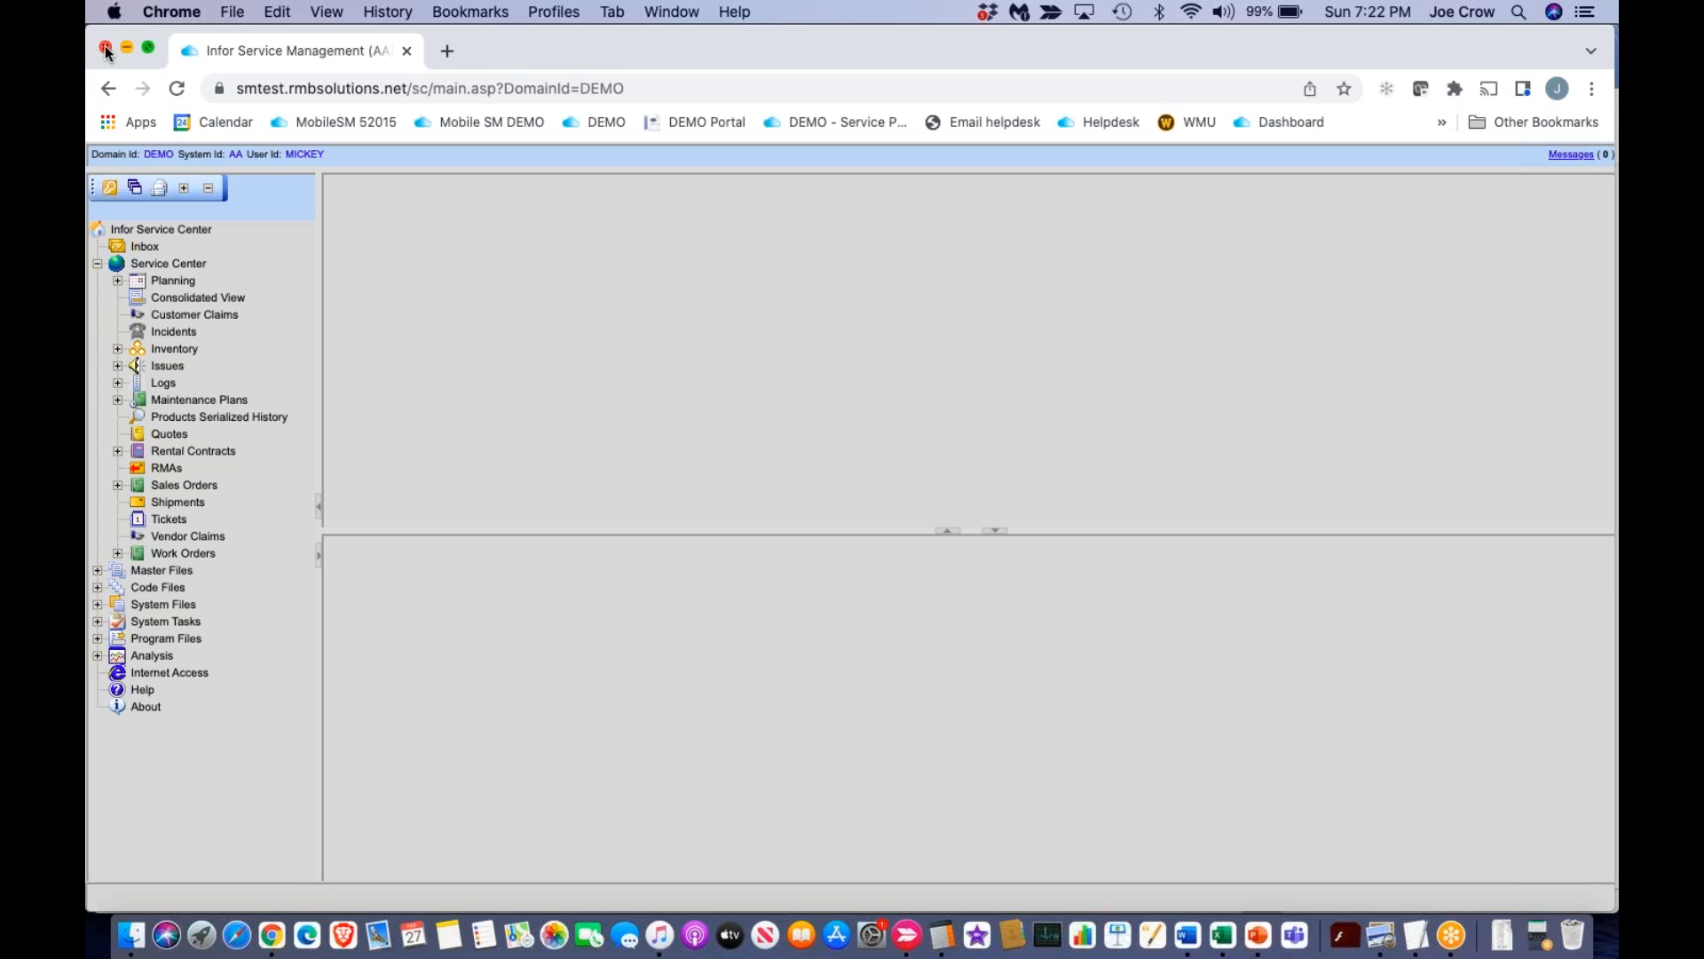
Log out of the system, confirm the logout, and log back in with the user ID and account password.
left_click(110, 188)
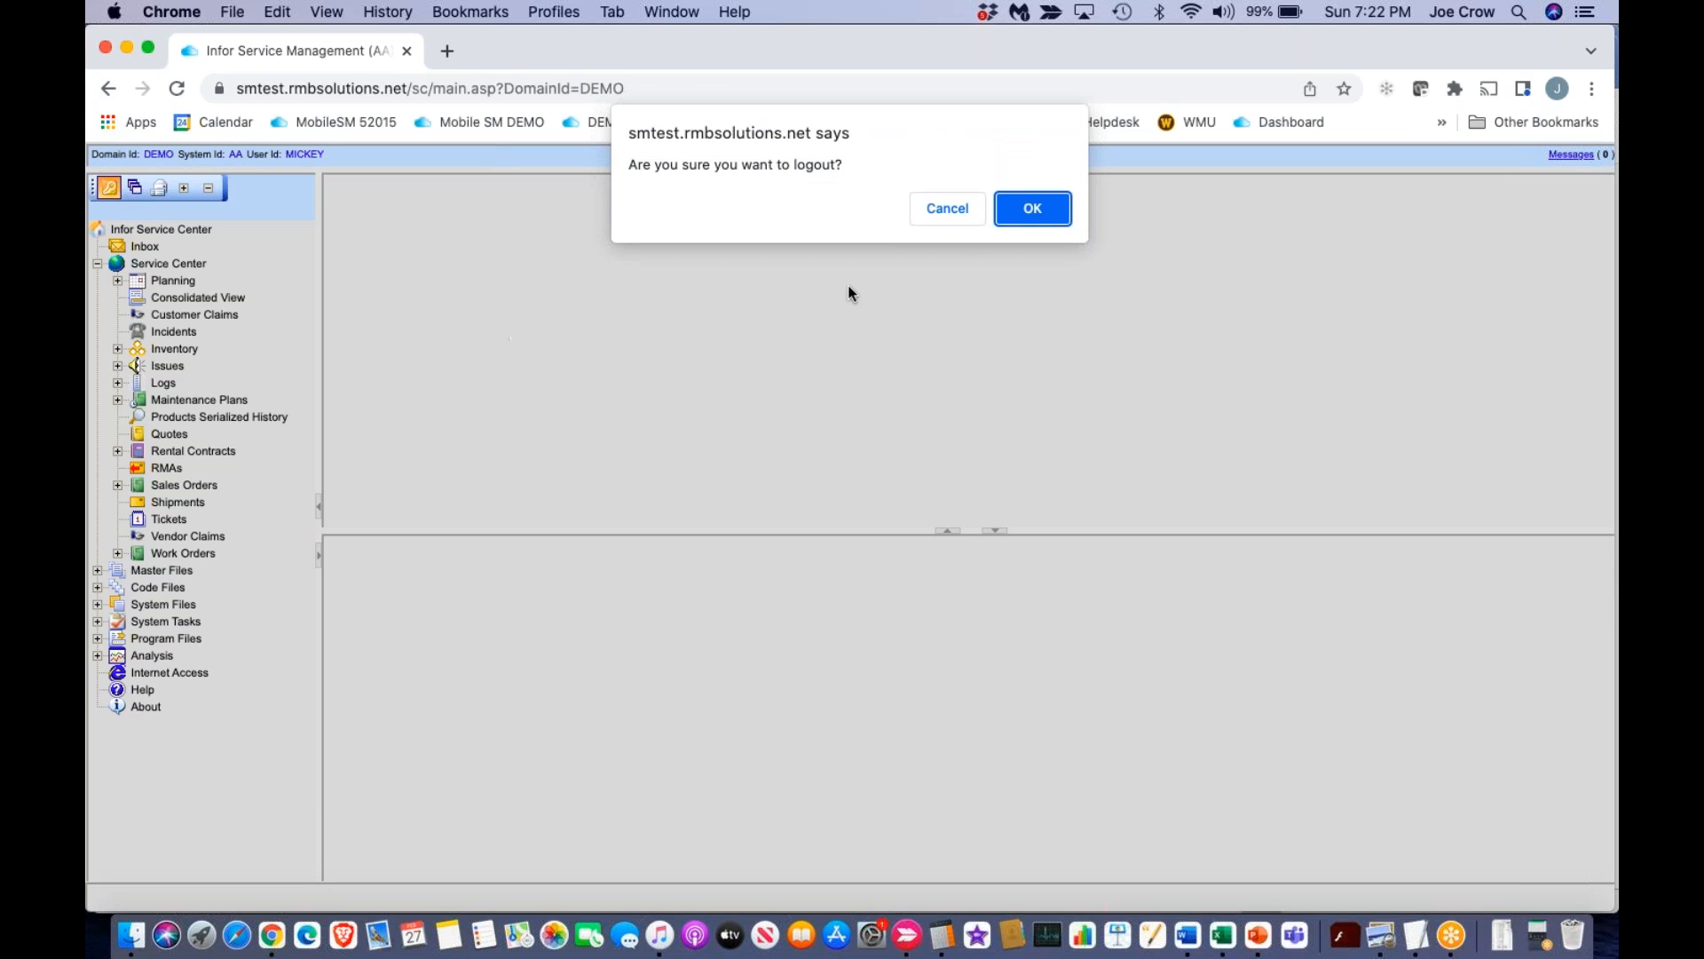
left_click(1032, 217)
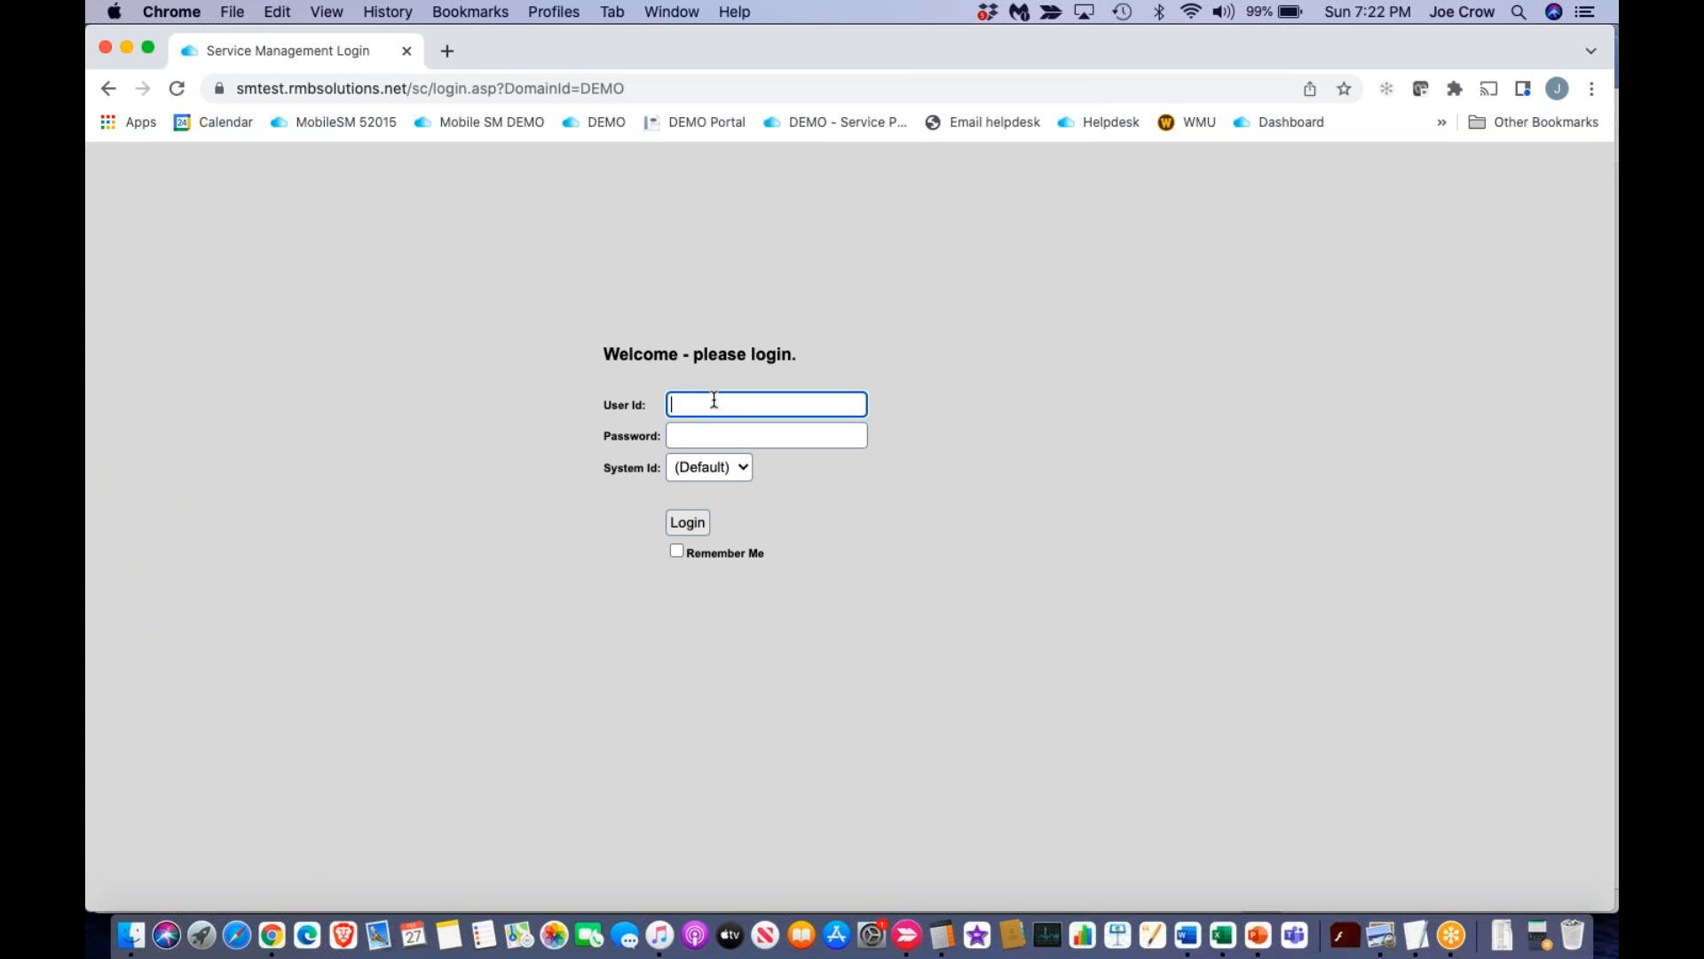
type("mickey")
key("Tab")
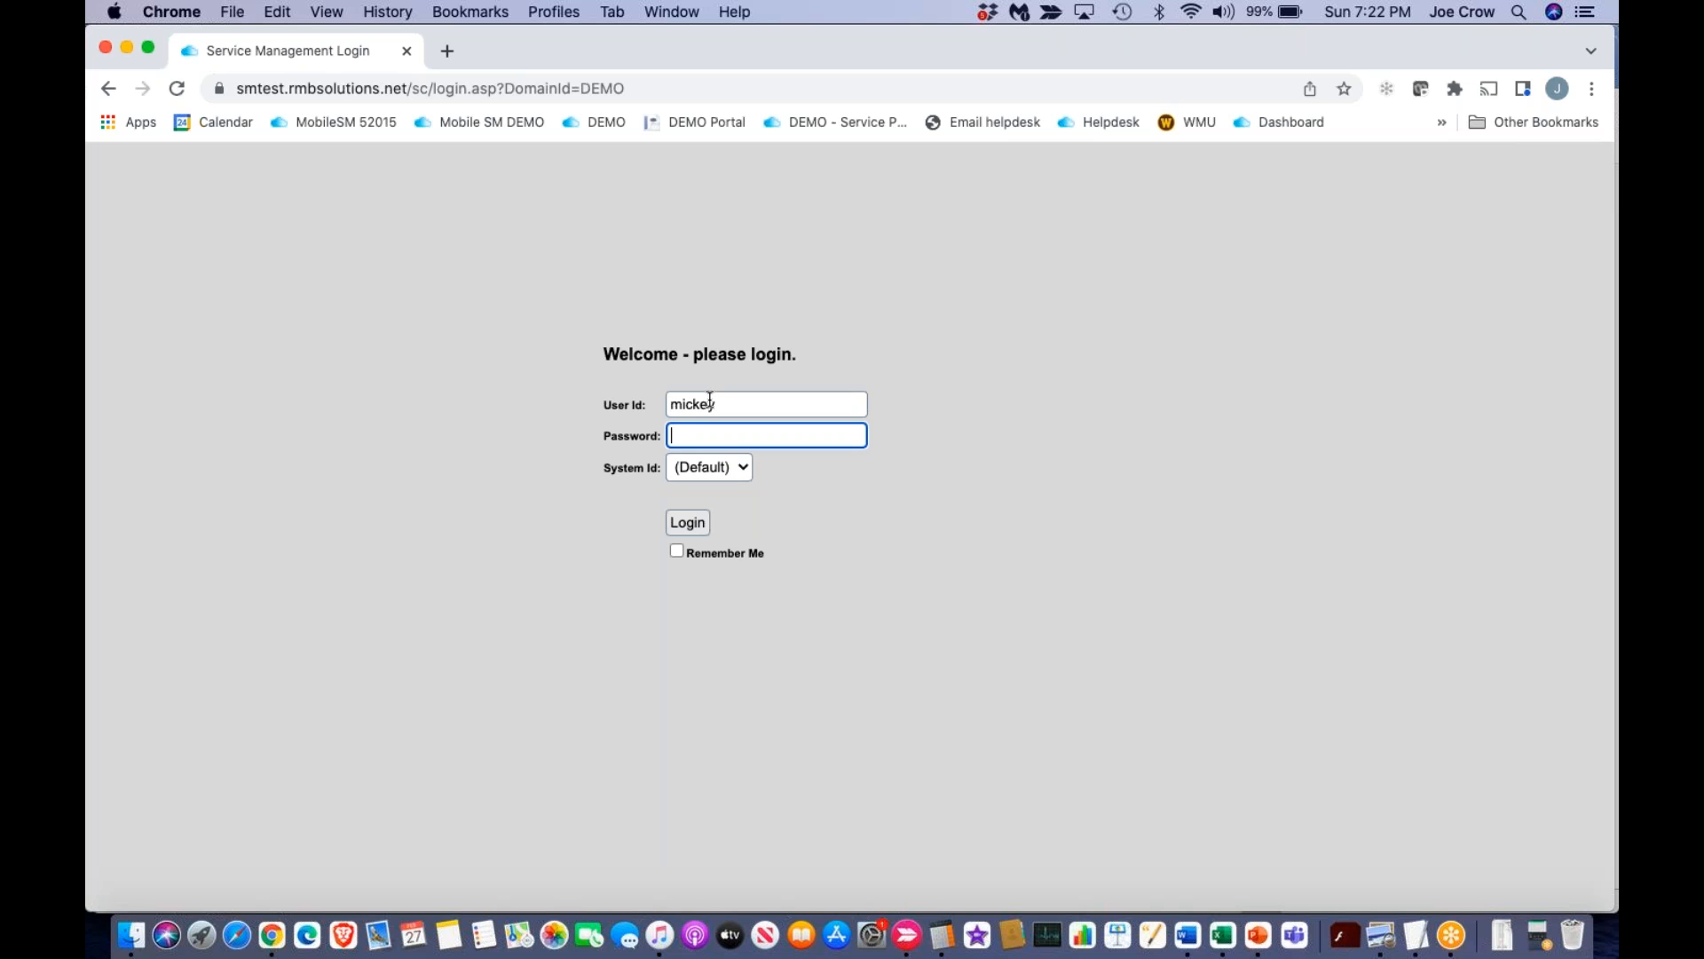
type("••••••")
key("Return")
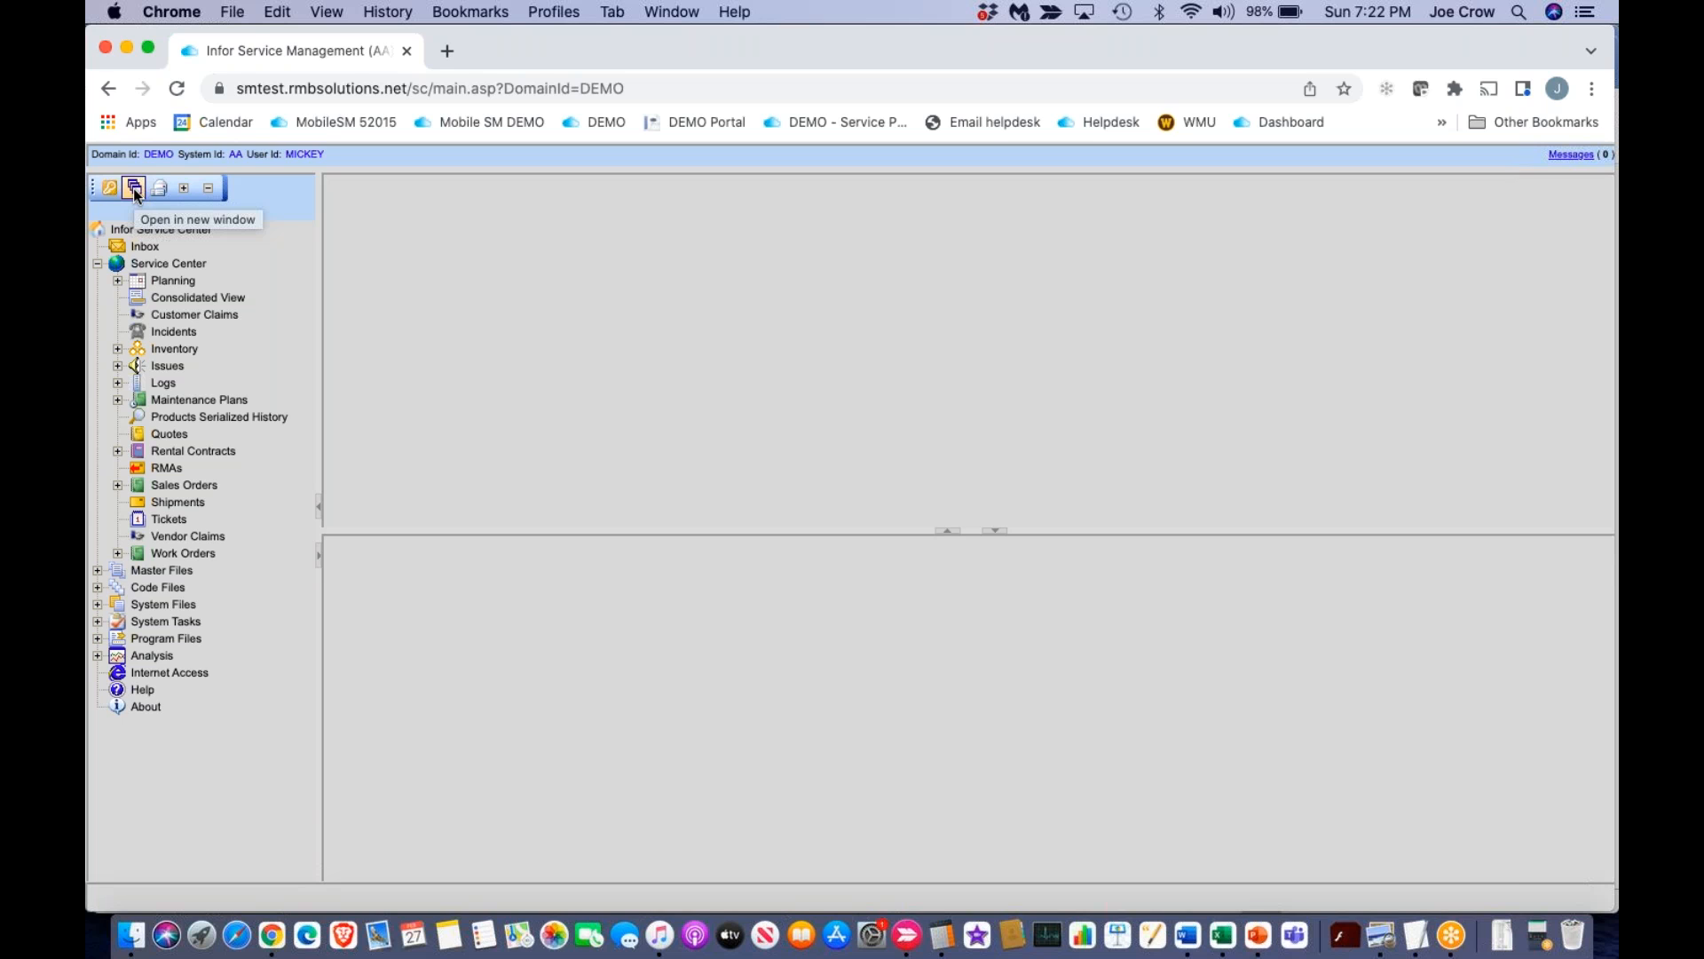
Open the Work Orders screen and list all work orders, advancing to the second page of records.
left_click(134, 188)
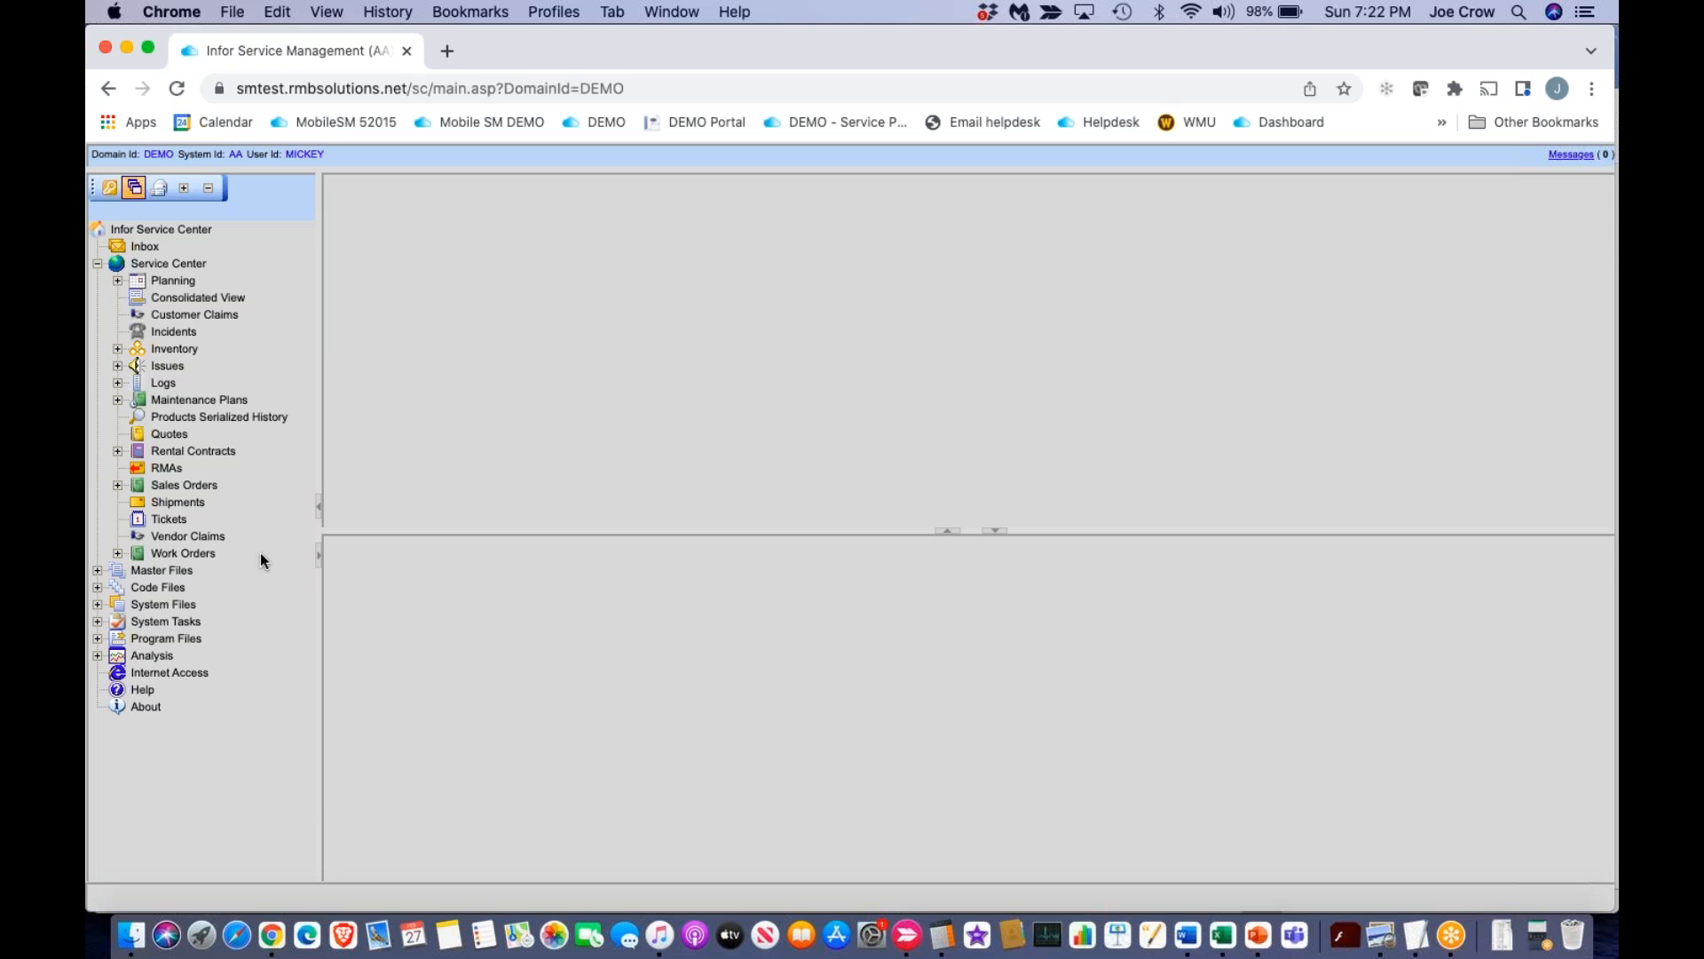
left_click(131, 186)
left_click(198, 555)
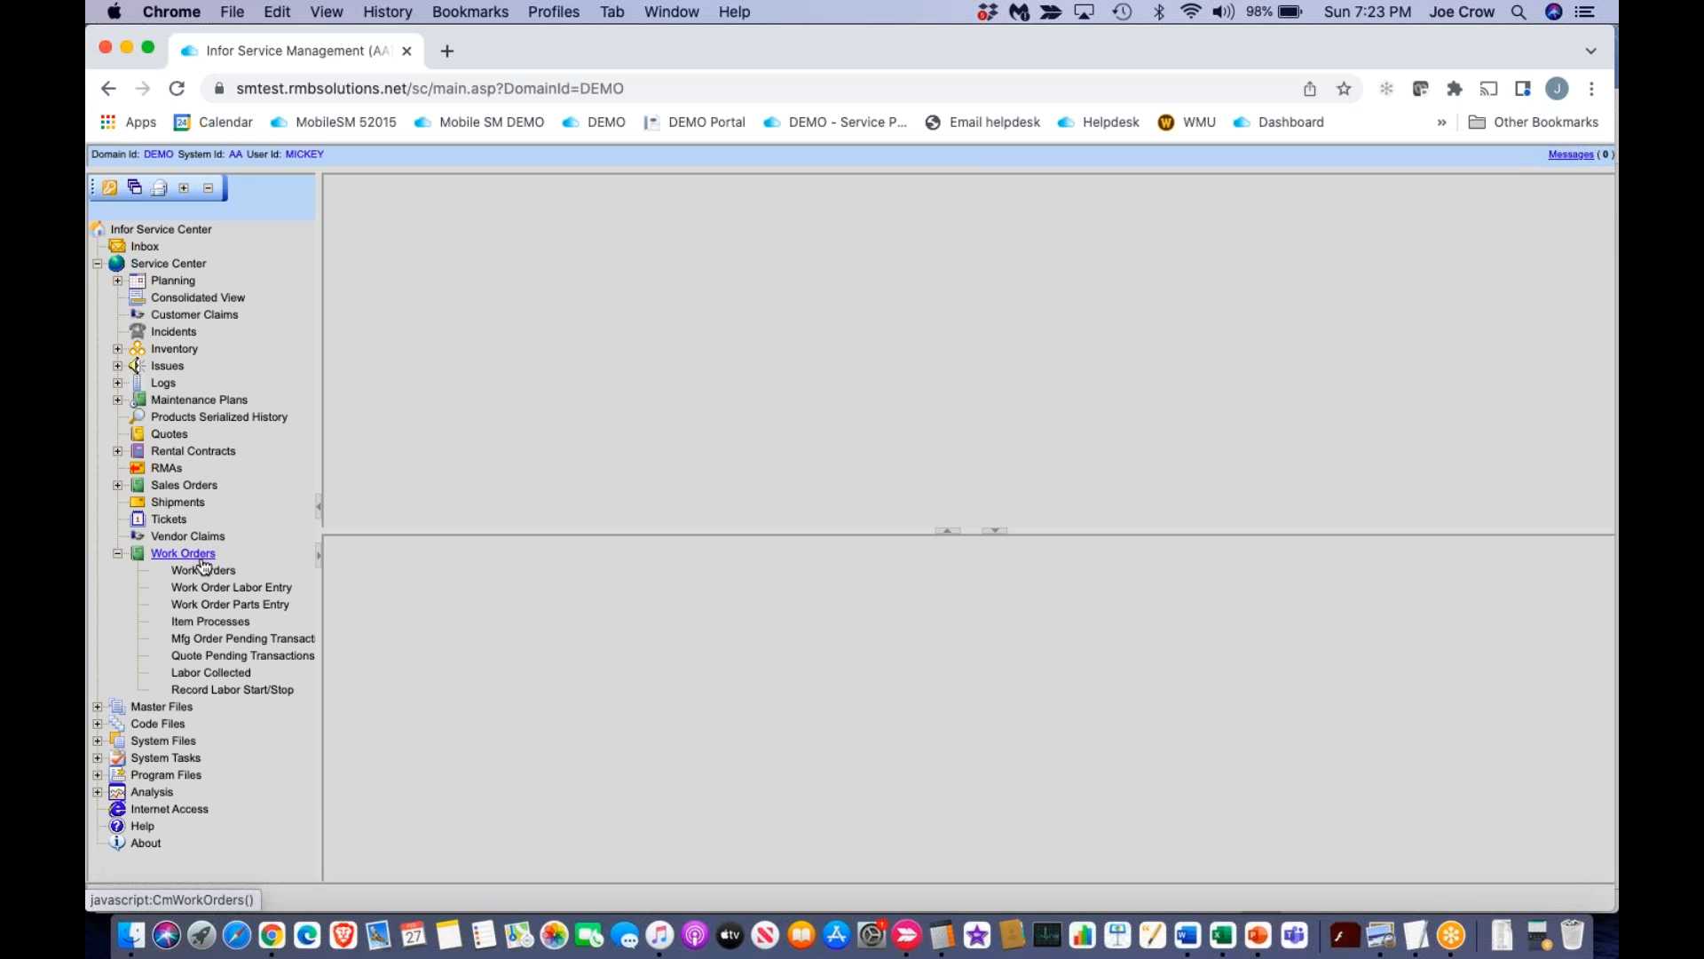
left_click(210, 571)
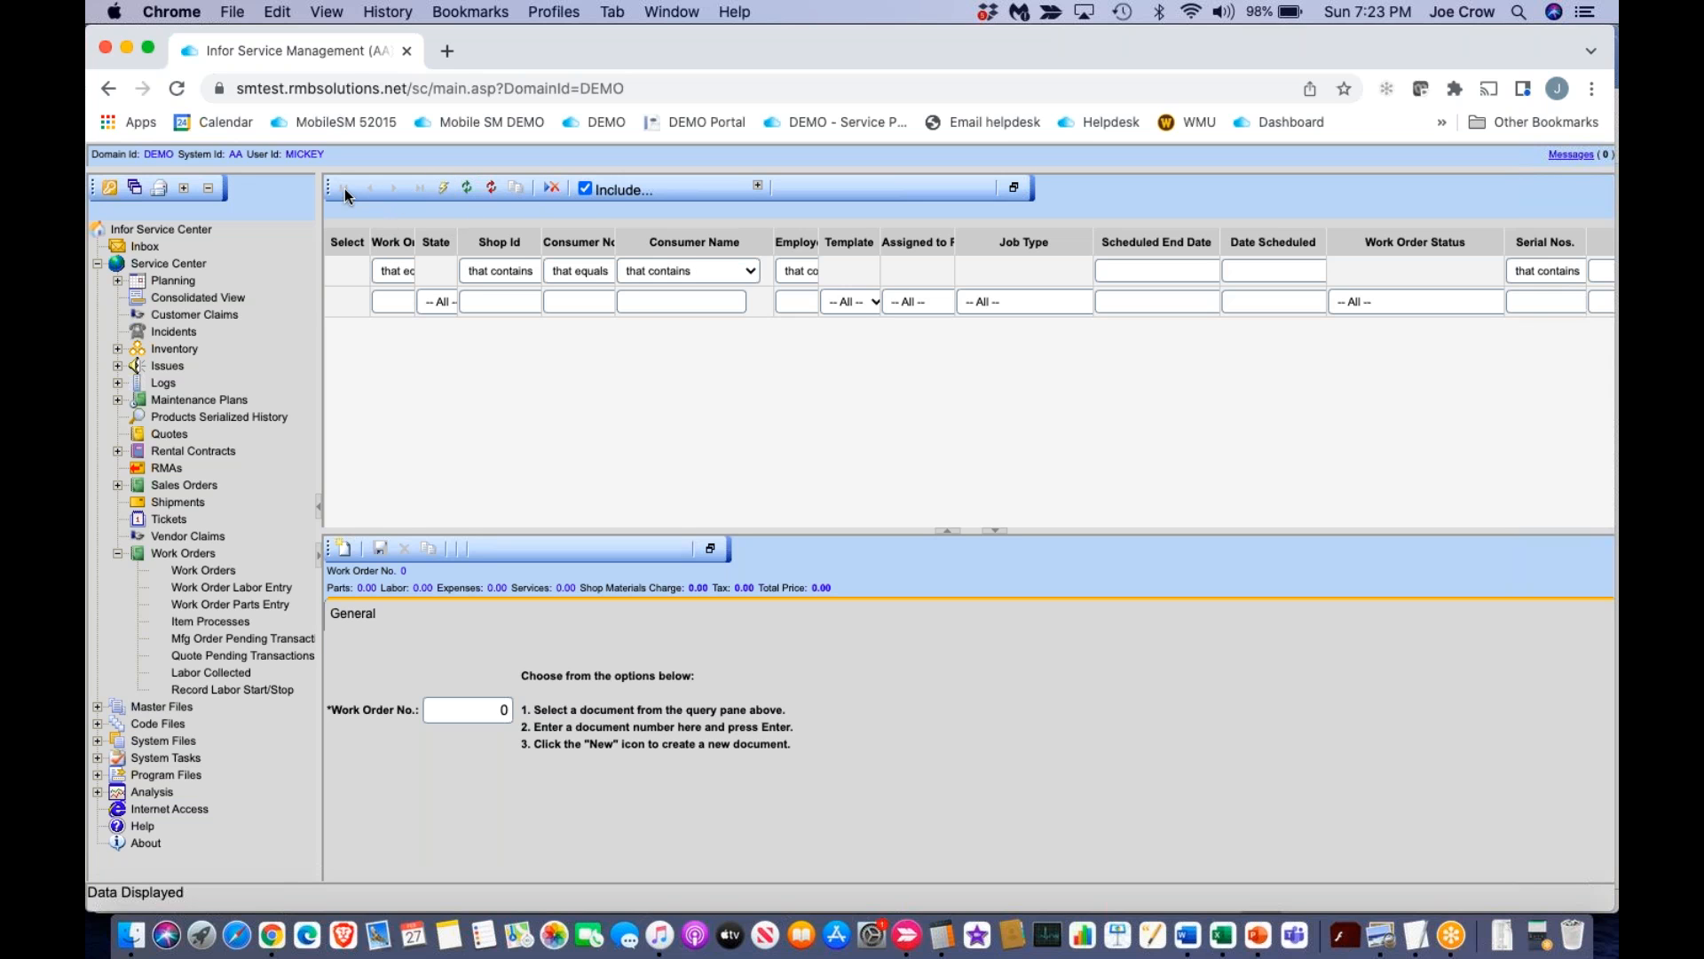
left_click(442, 191)
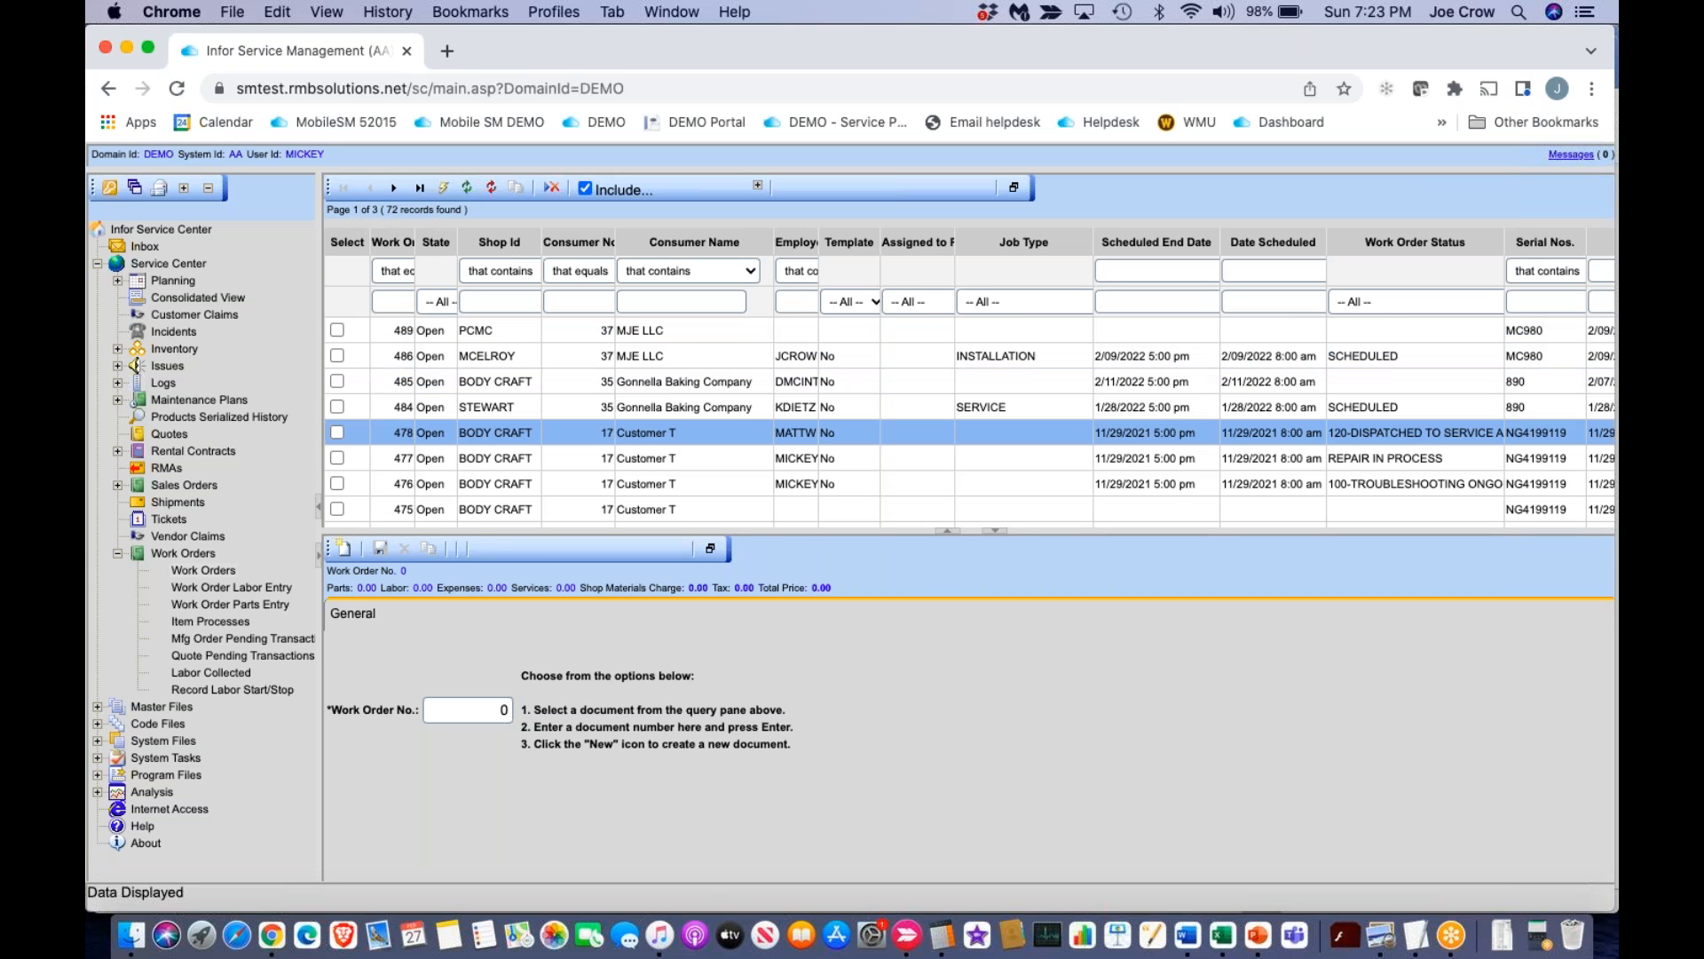
left_click(395, 188)
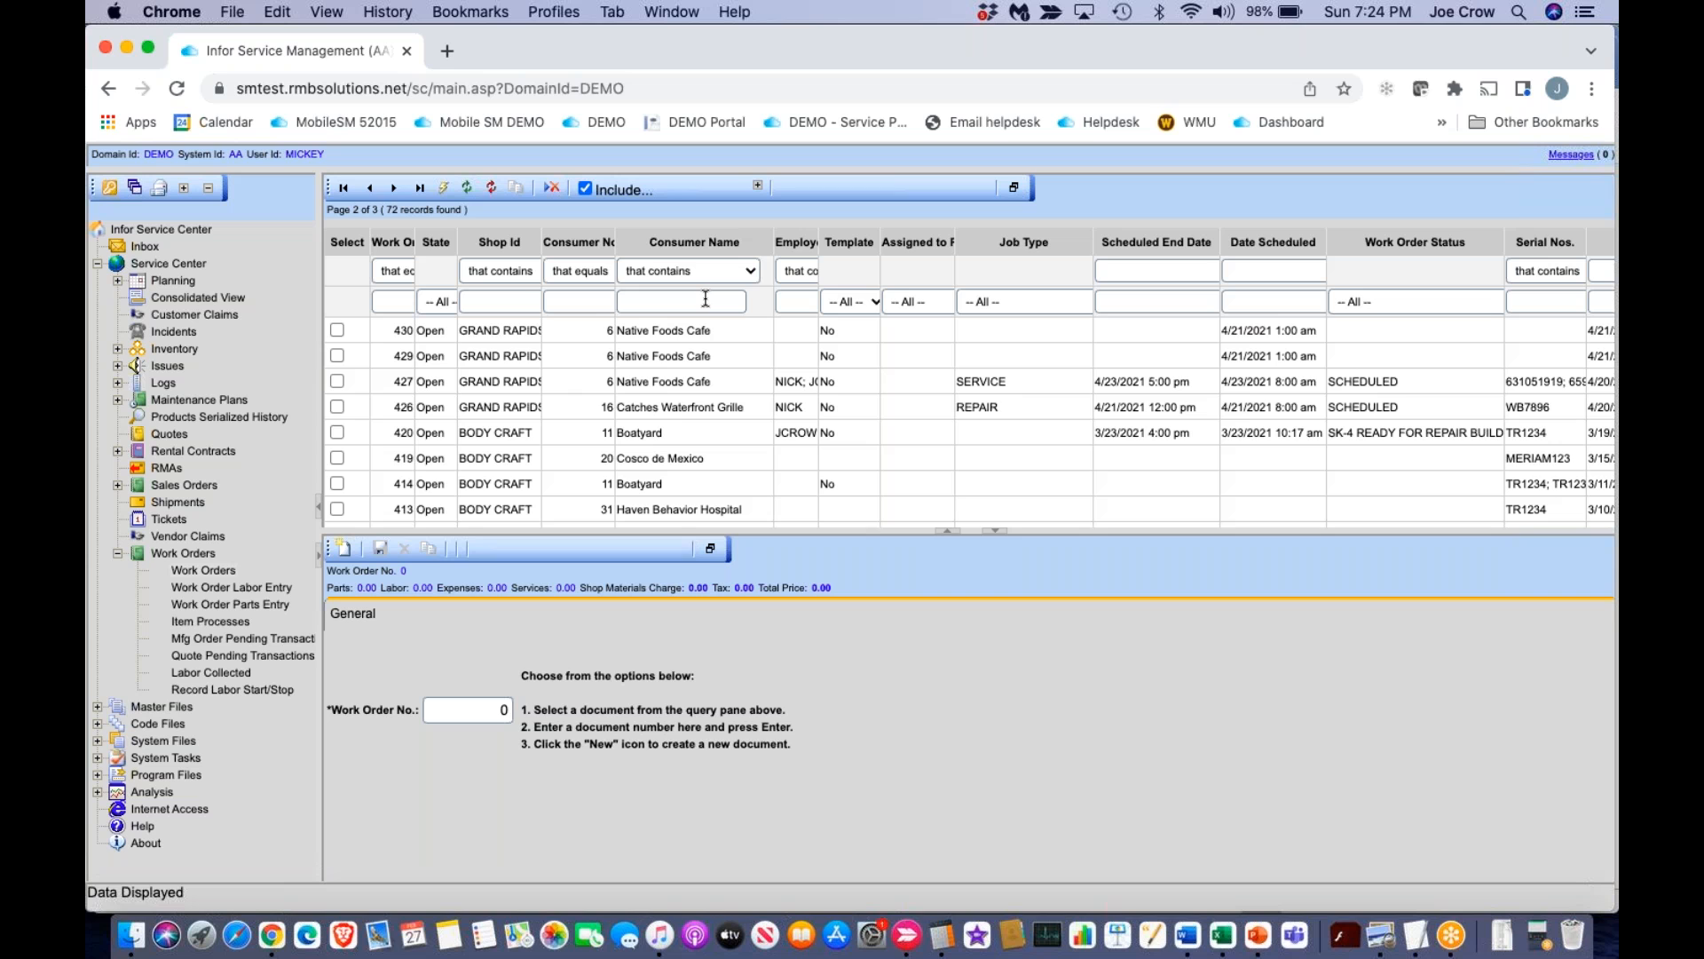
Filter the work orders to those whose Shop Id contains "g" and Consumer Name contains "n".
left_click(503, 298)
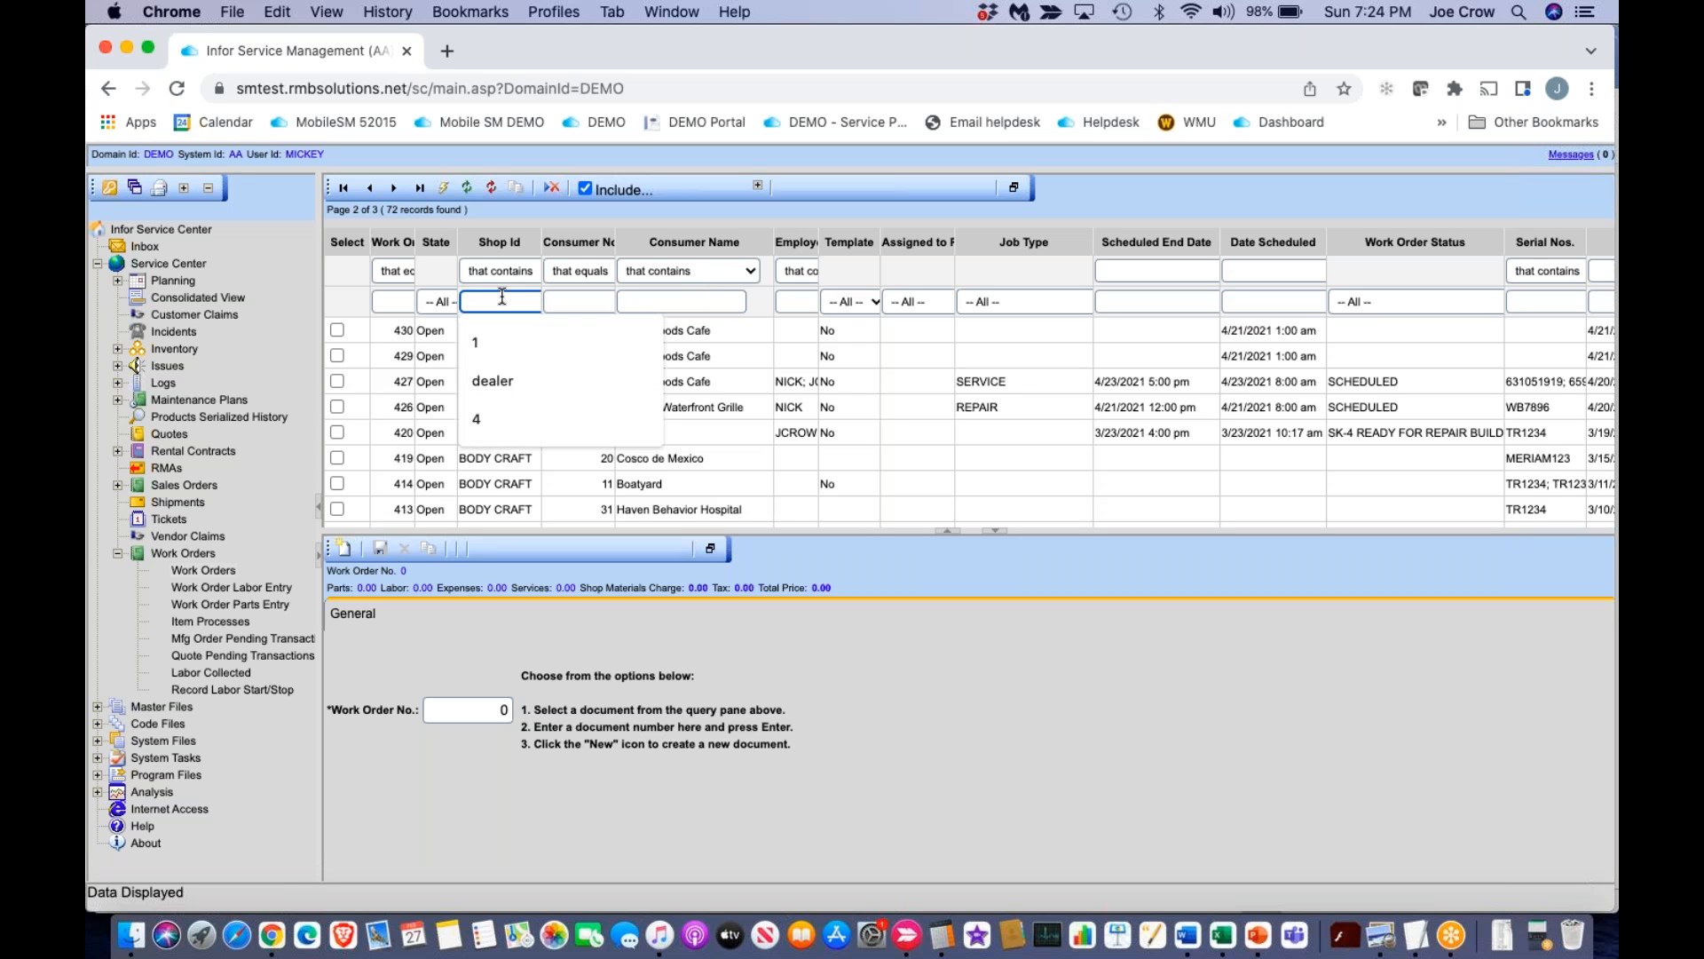
type("g")
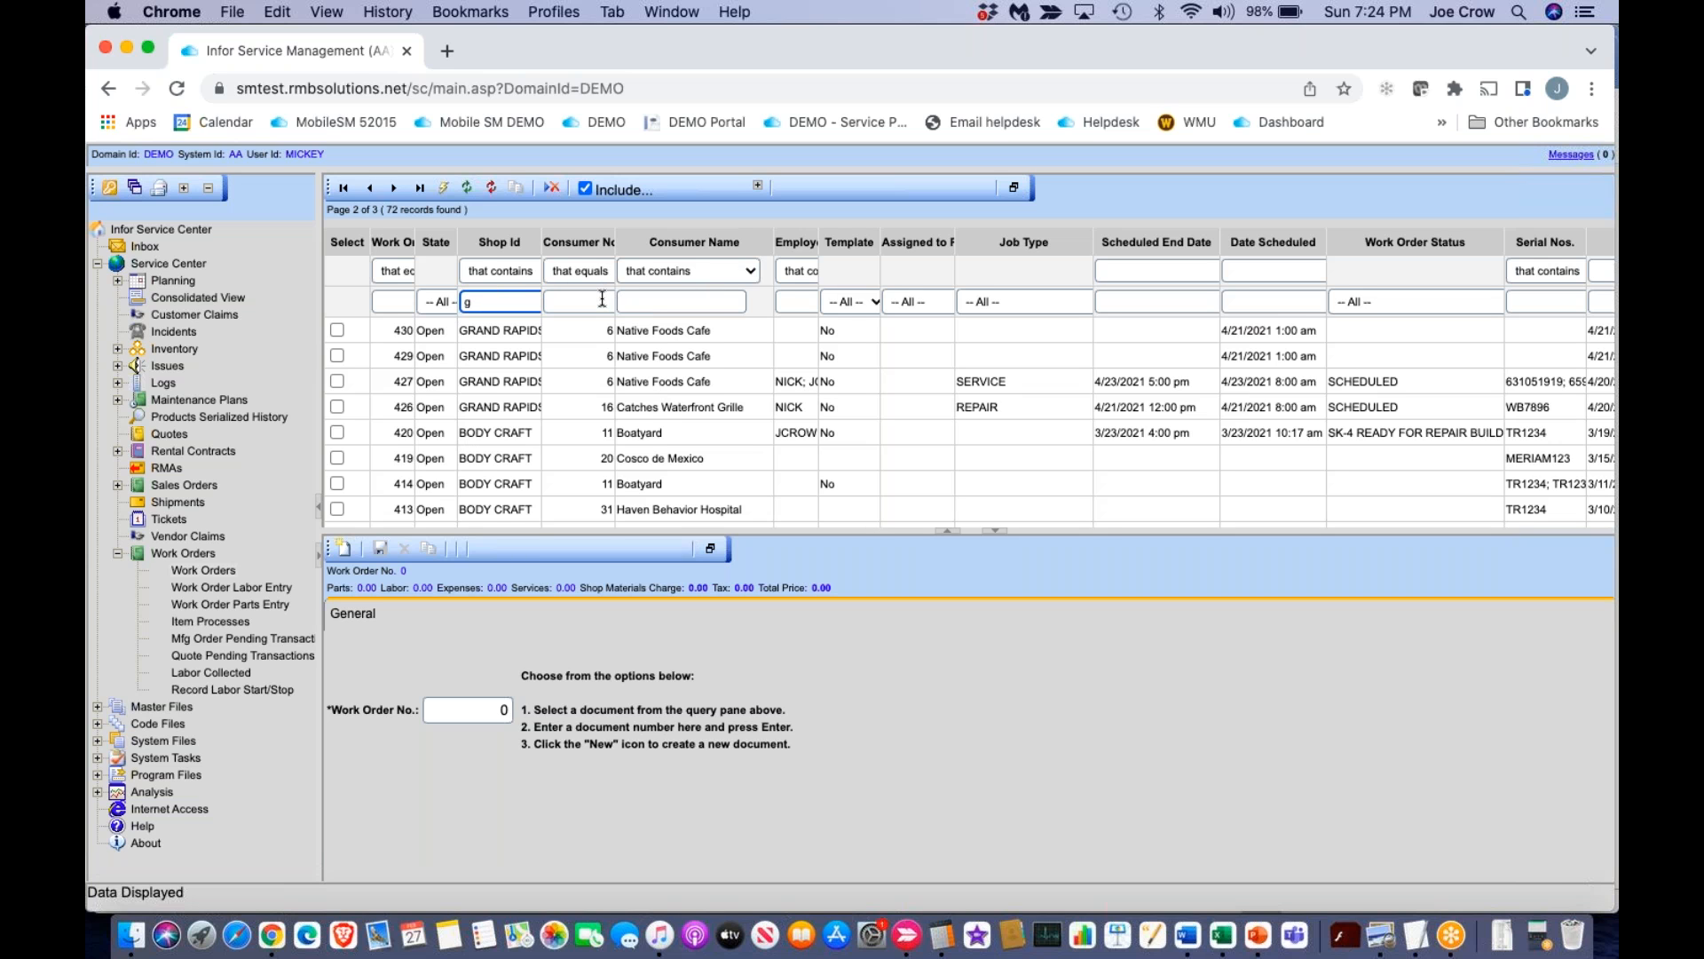
left_click(519, 268)
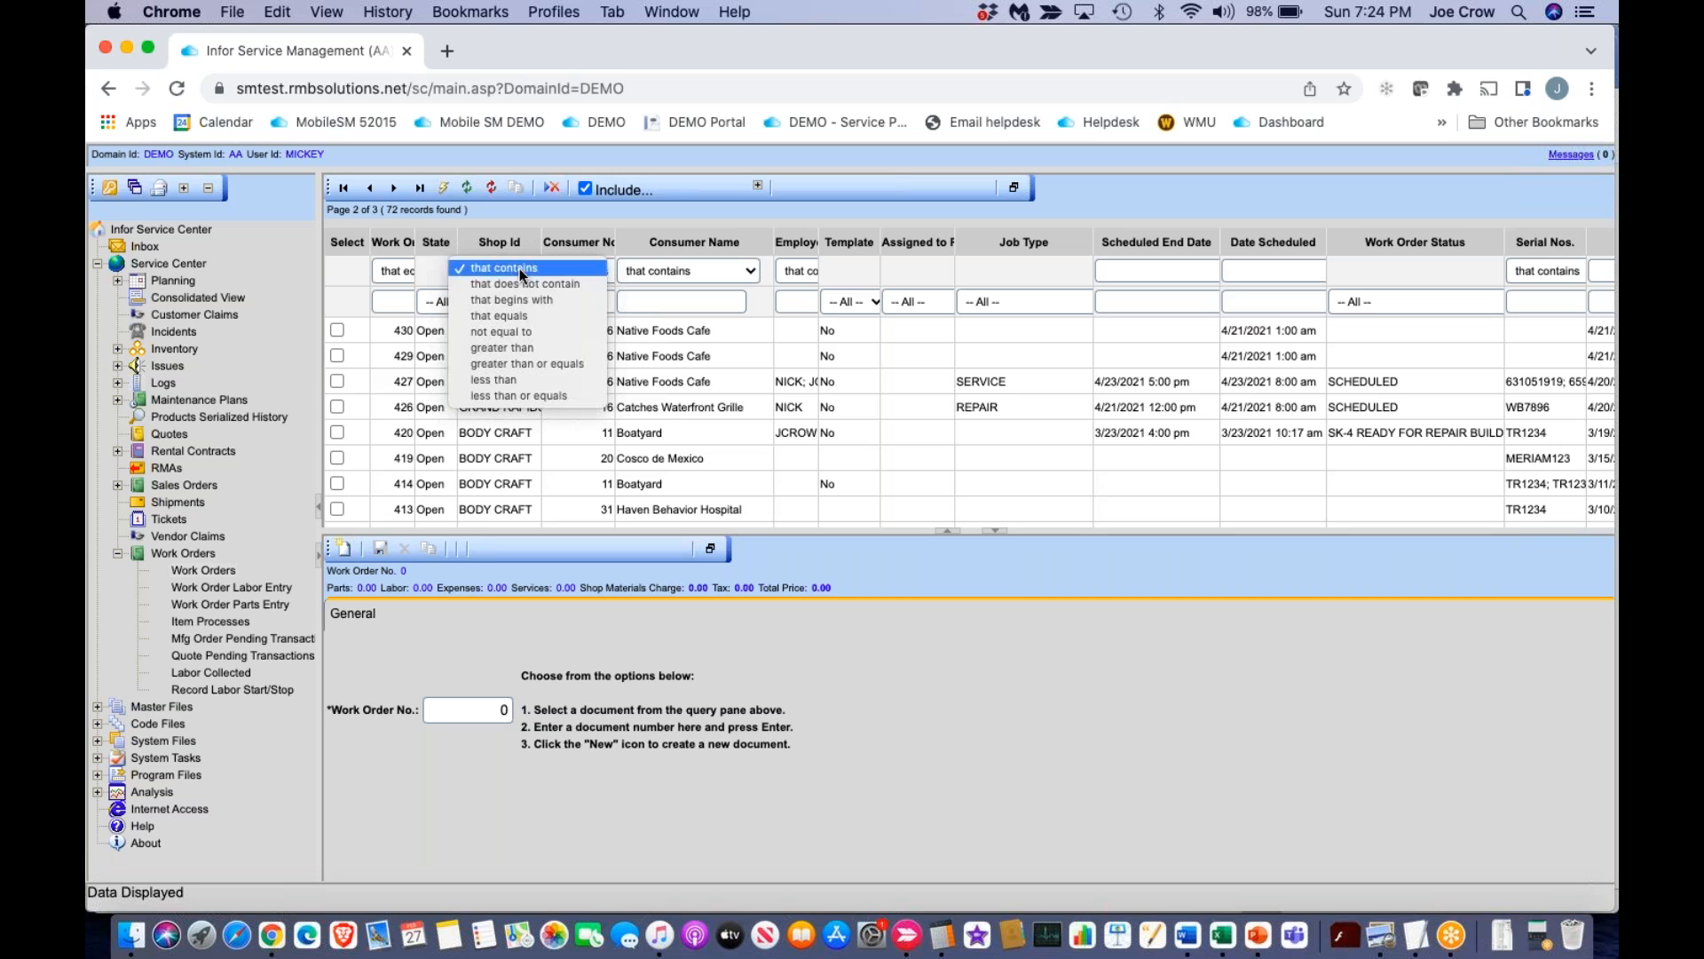
left_click(722, 221)
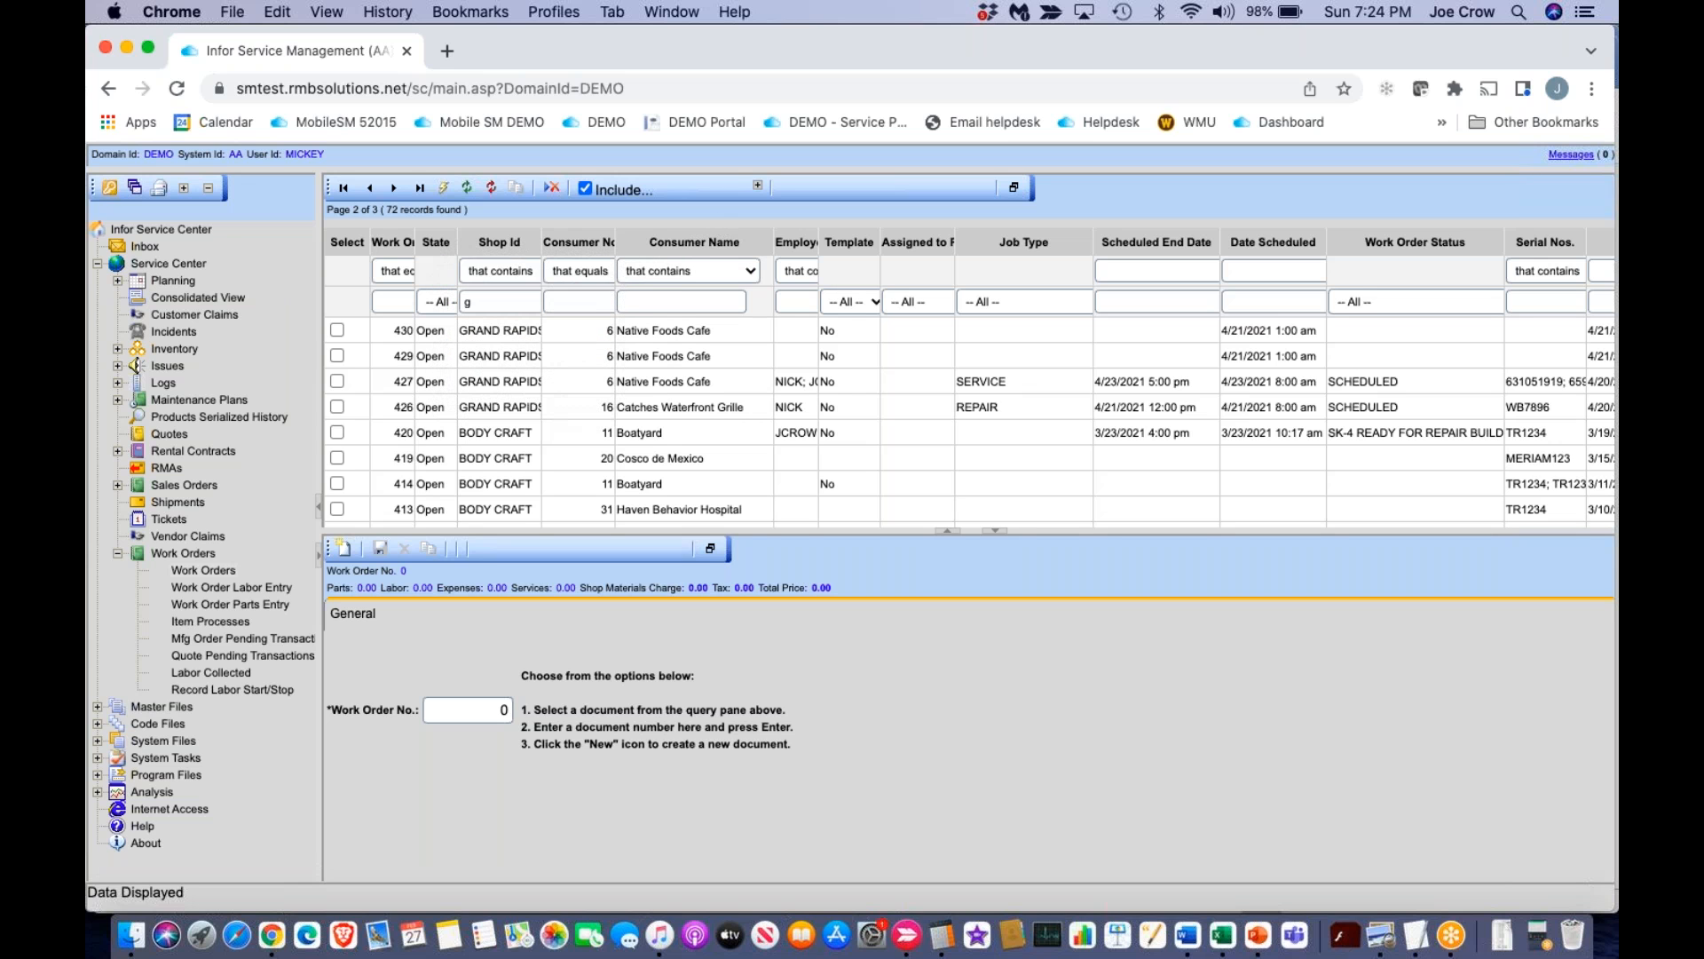
left_click(672, 298)
type("n")
left_click(493, 189)
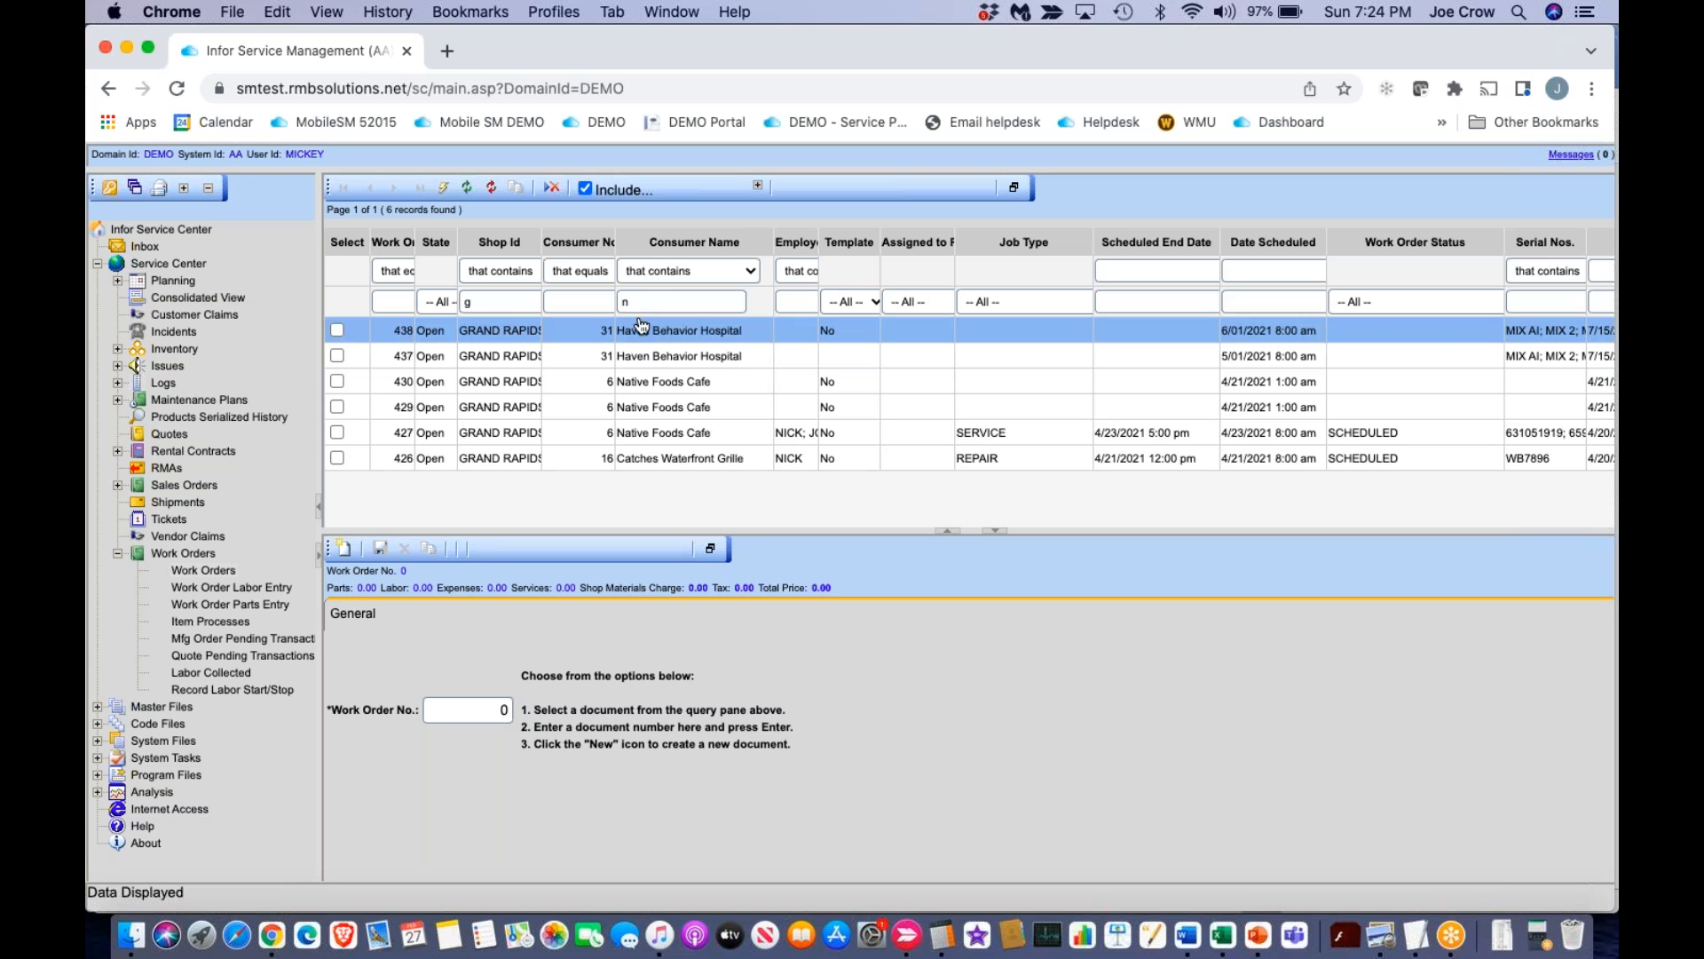
Clear the Shop Id and Consumer Name filters and run the query again for all work orders.
left_click_drag(653, 302, 615, 302)
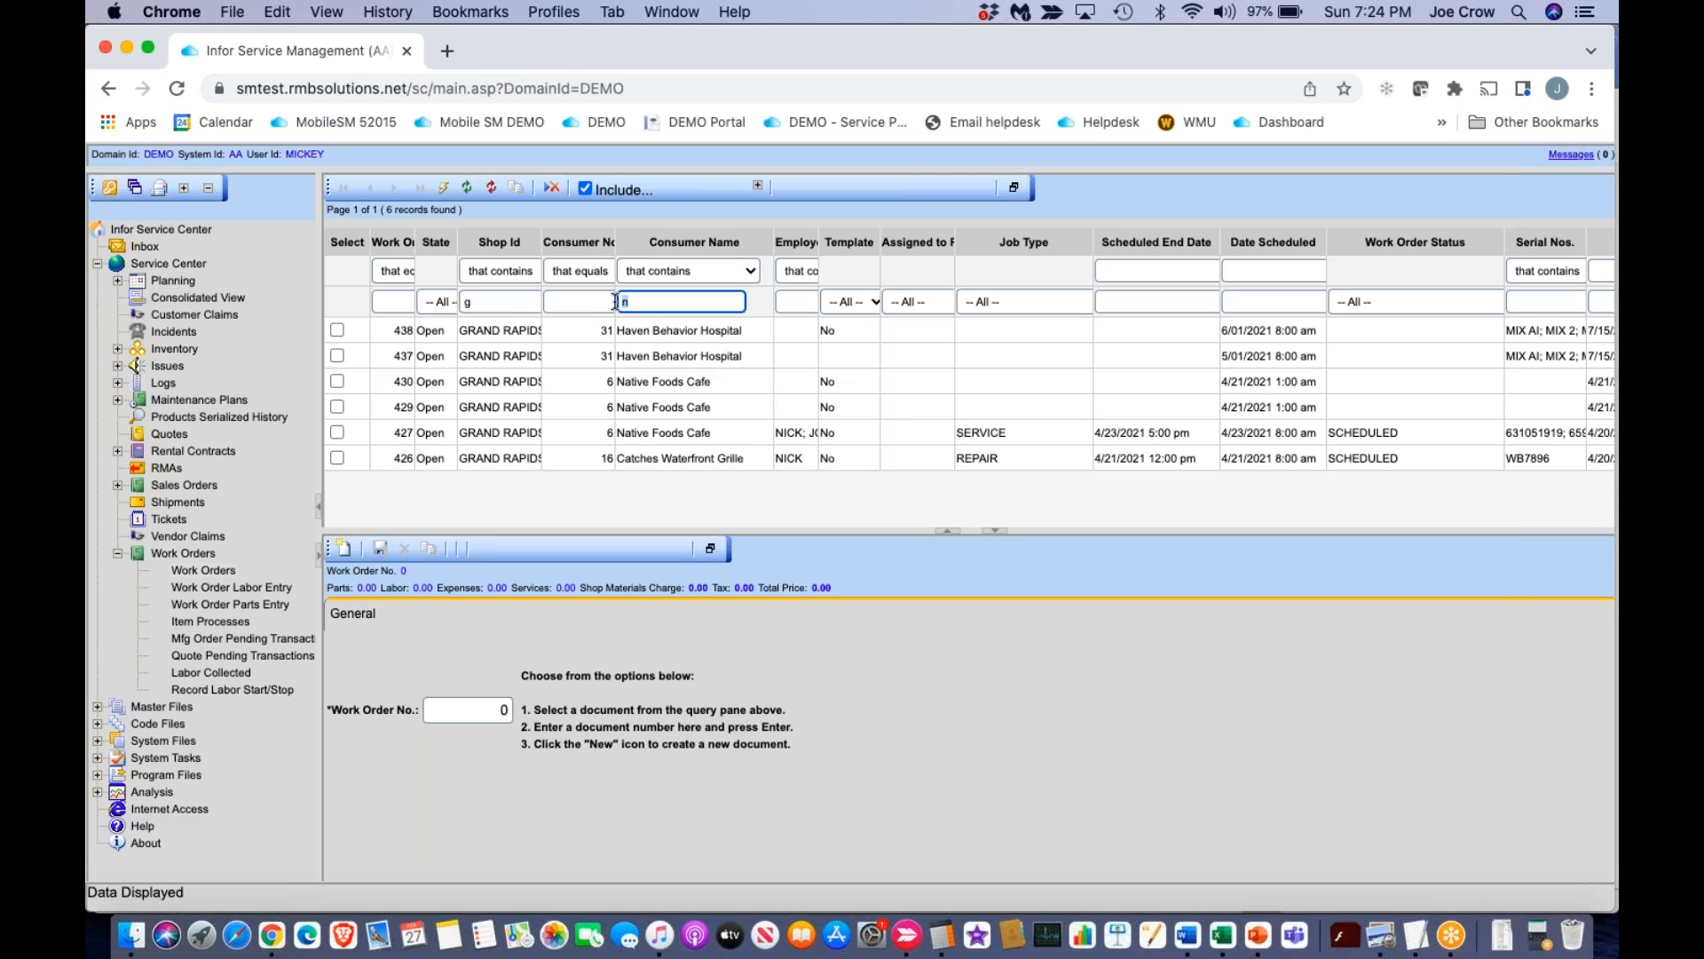
double_click(470, 301)
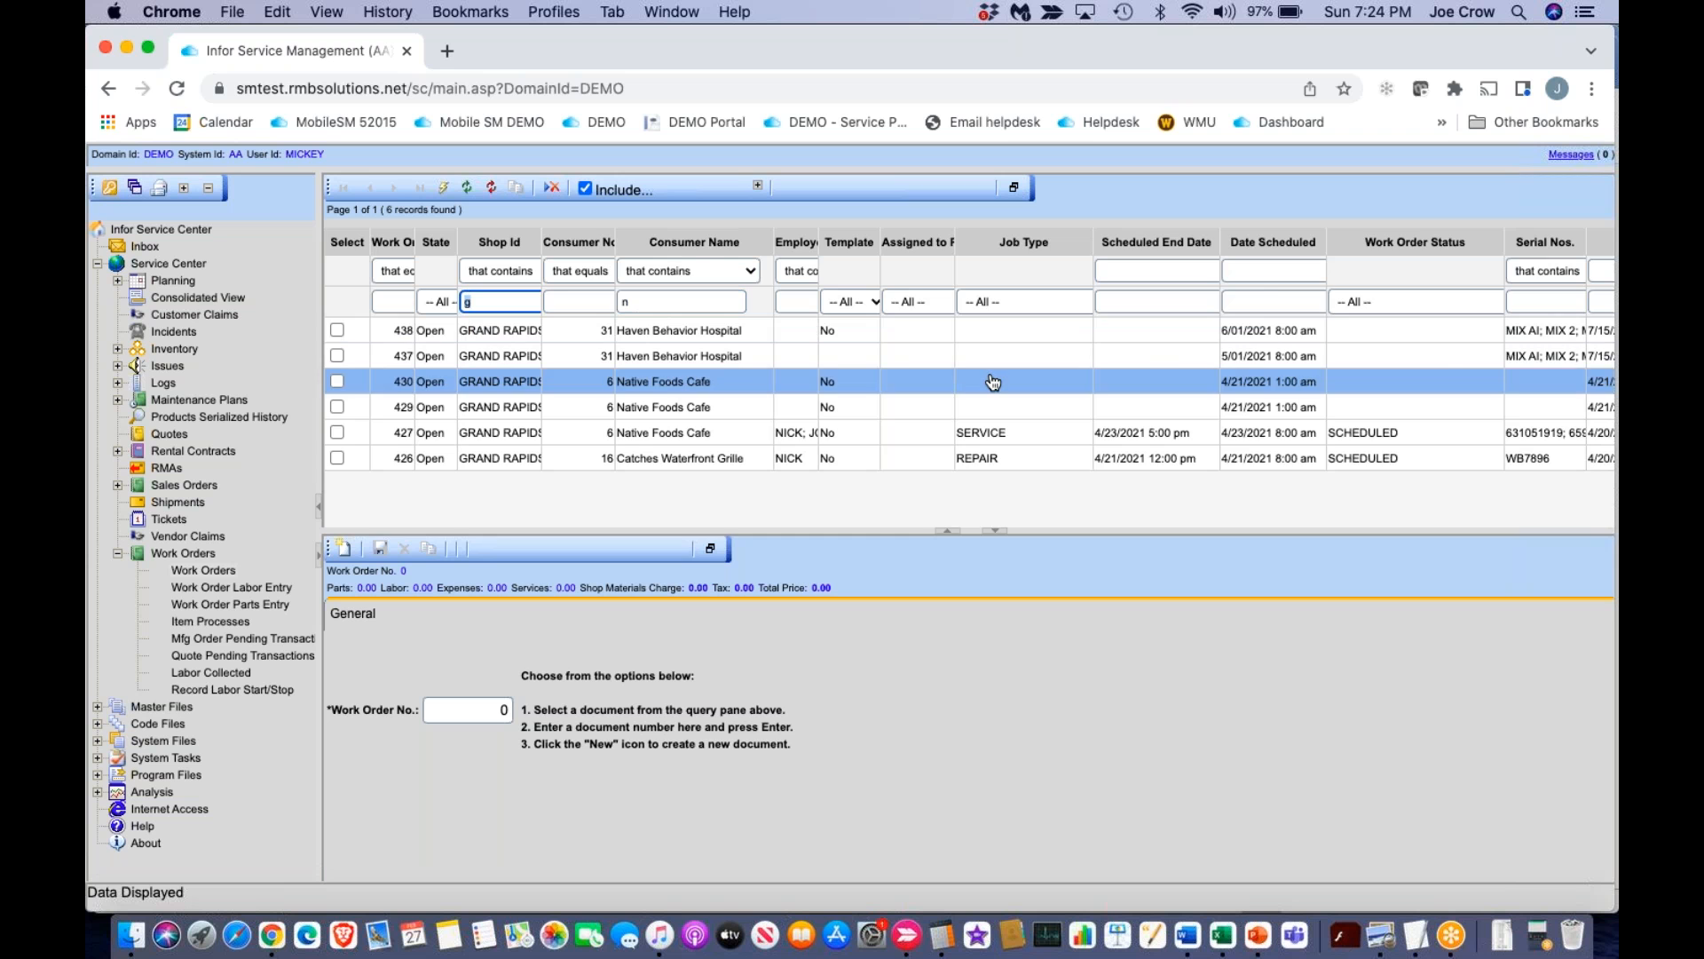
scroll(993, 381, "right", 5)
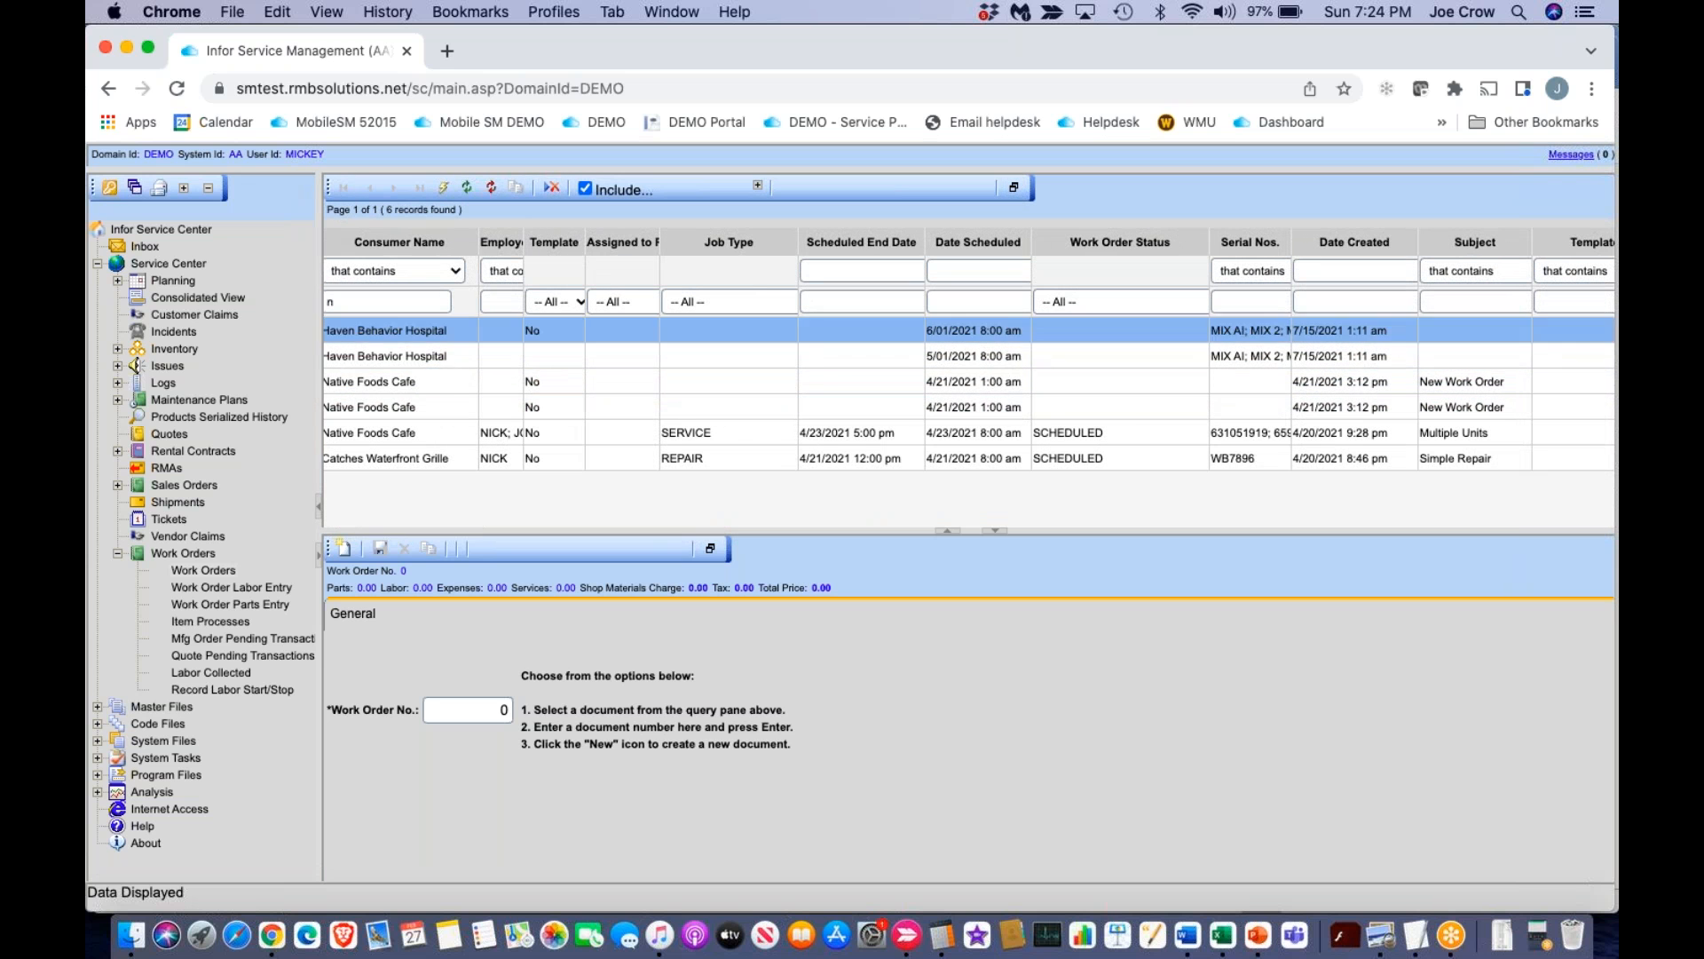
scroll(1418, 369, "left", 5)
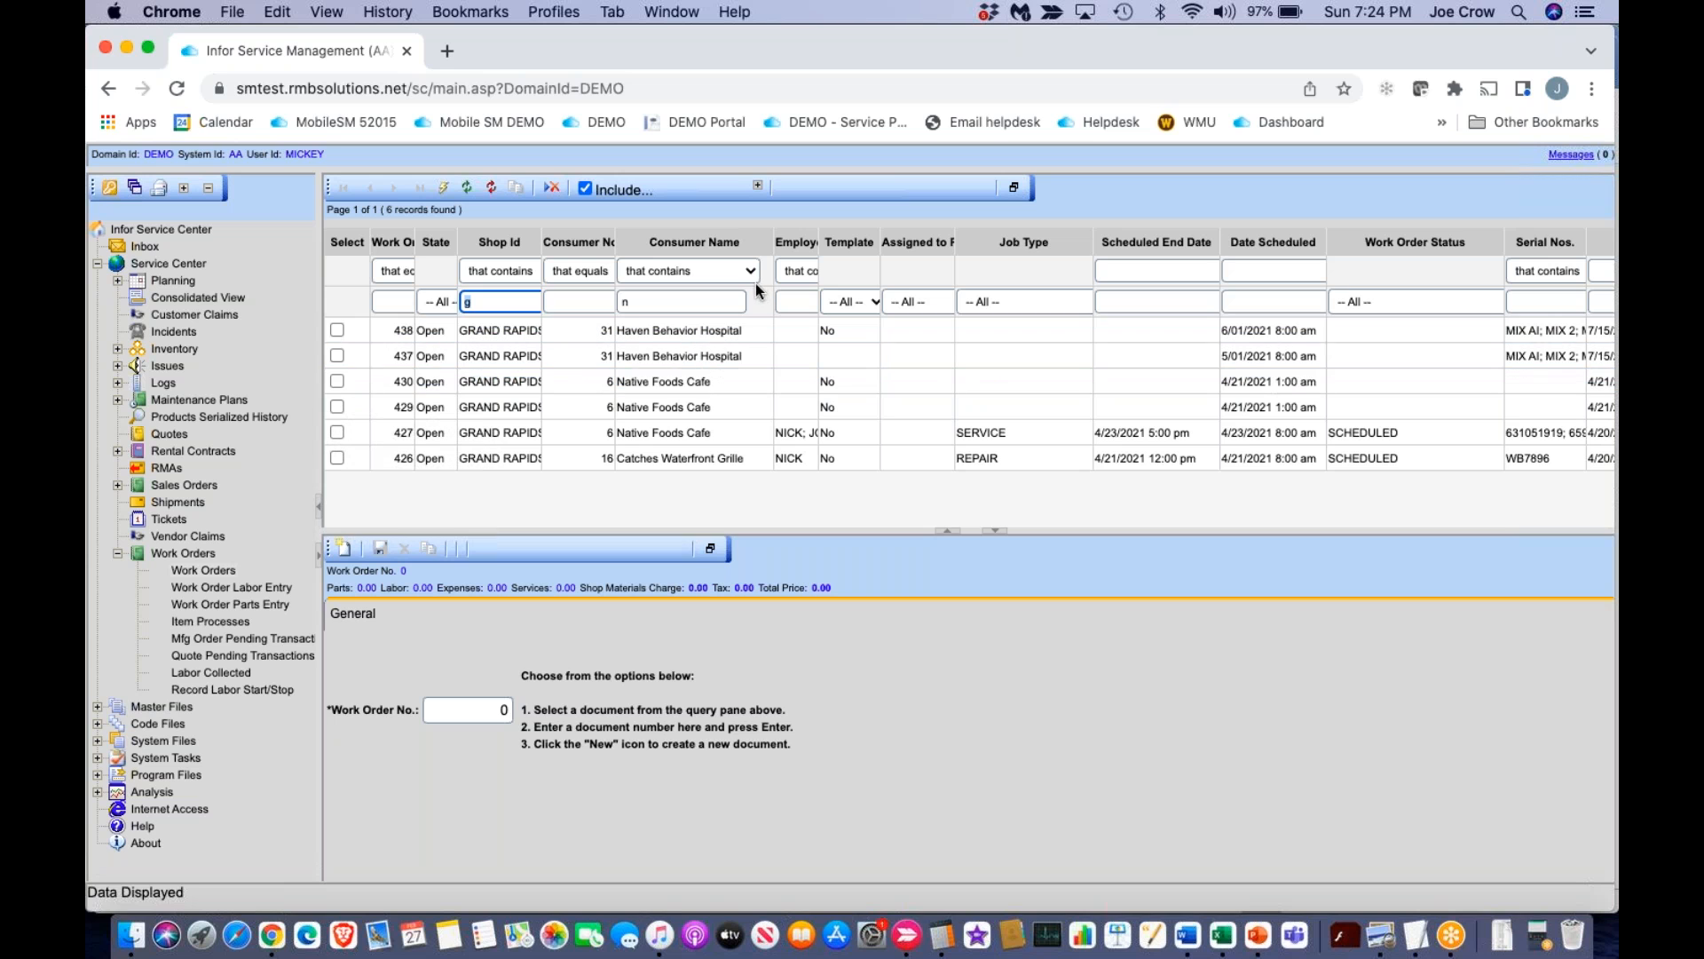
left_click(467, 192)
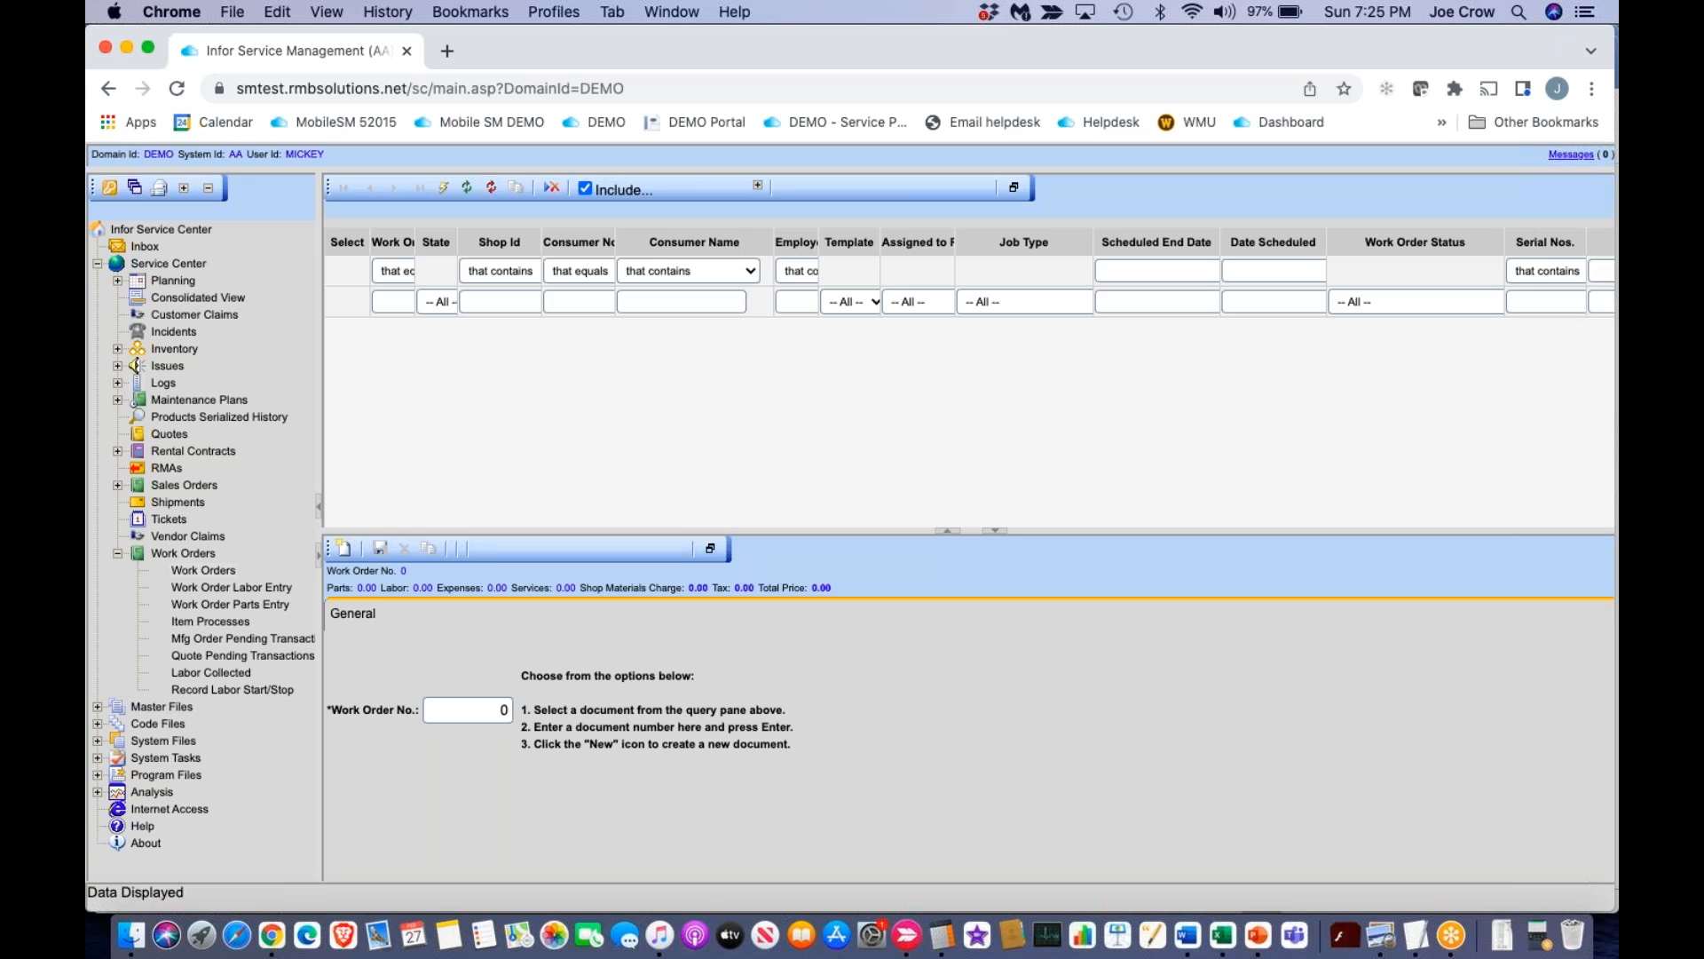
left_click(442, 189)
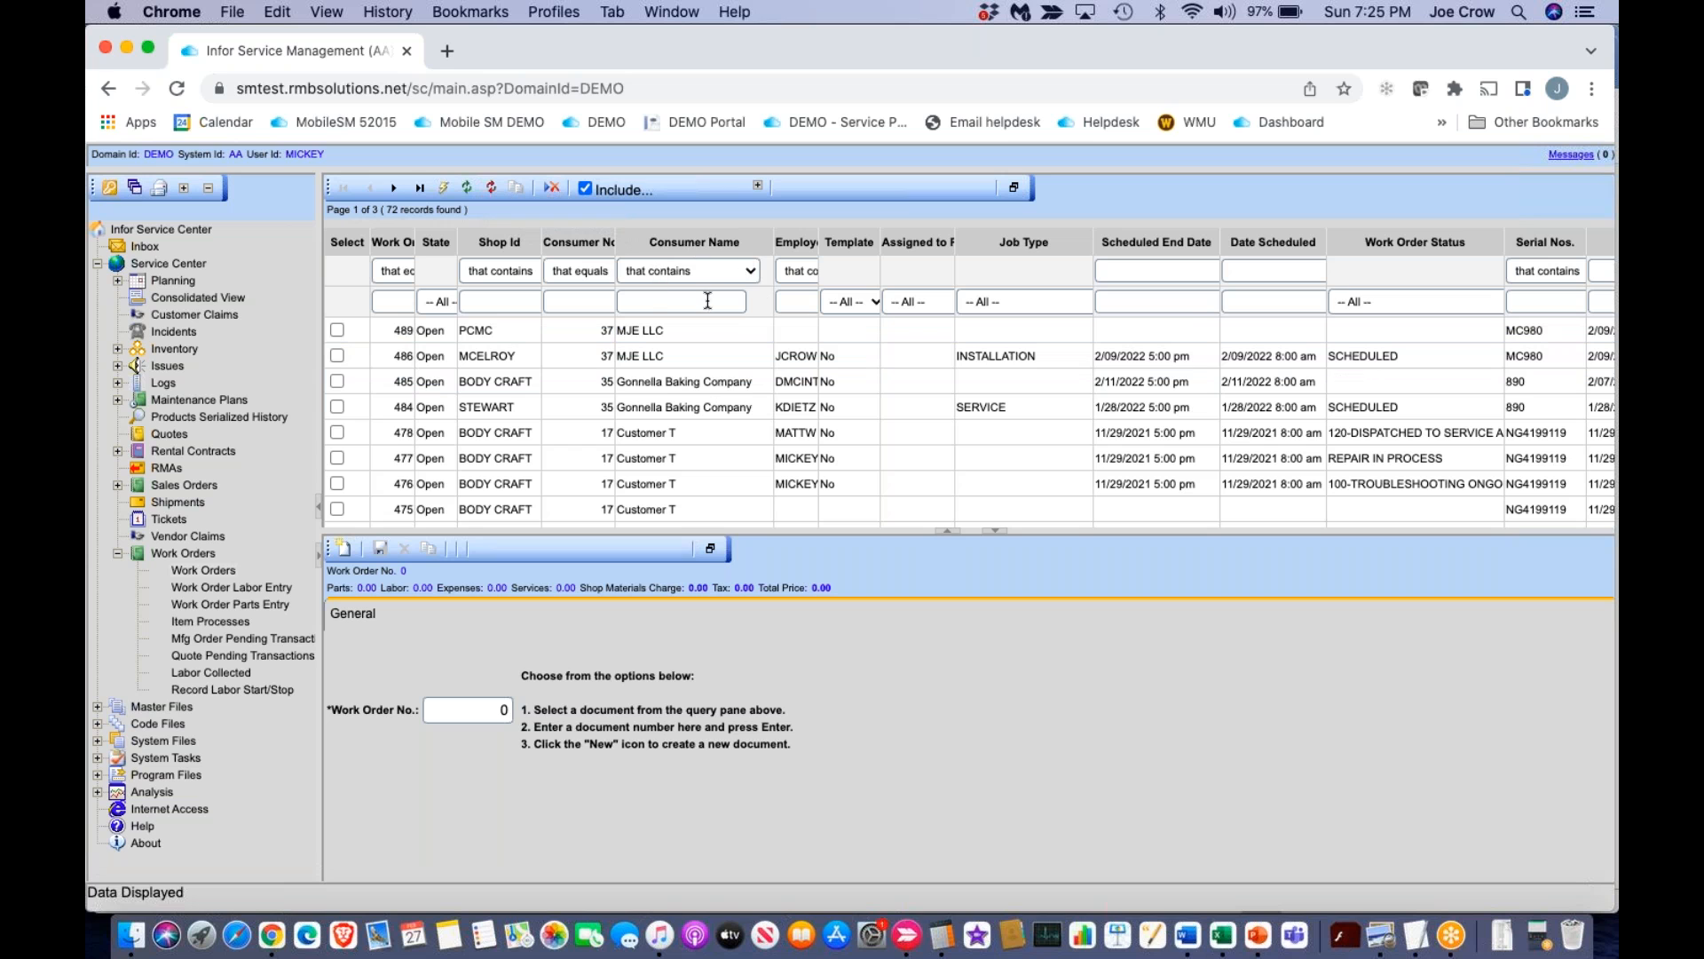
Move the Consumer Name column ahead of Shop Id and place Job Type directly after it, then rerun the query.
left_click_drag(707, 241, 532, 239)
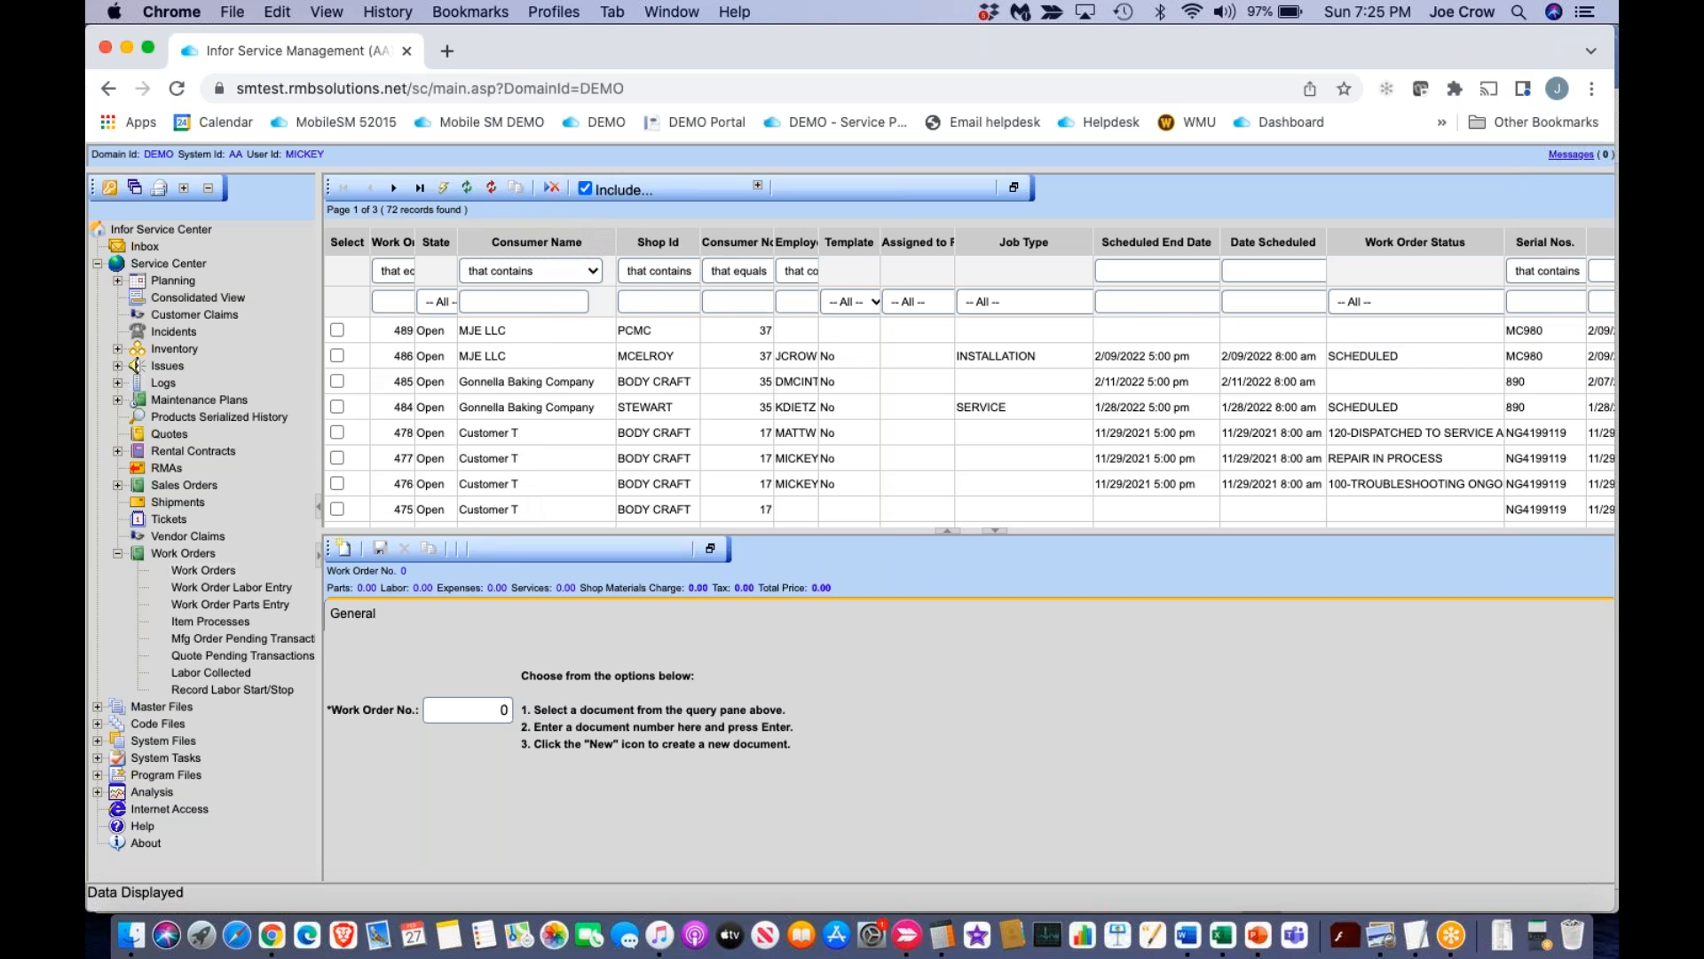
left_click_drag(1021, 242, 659, 245)
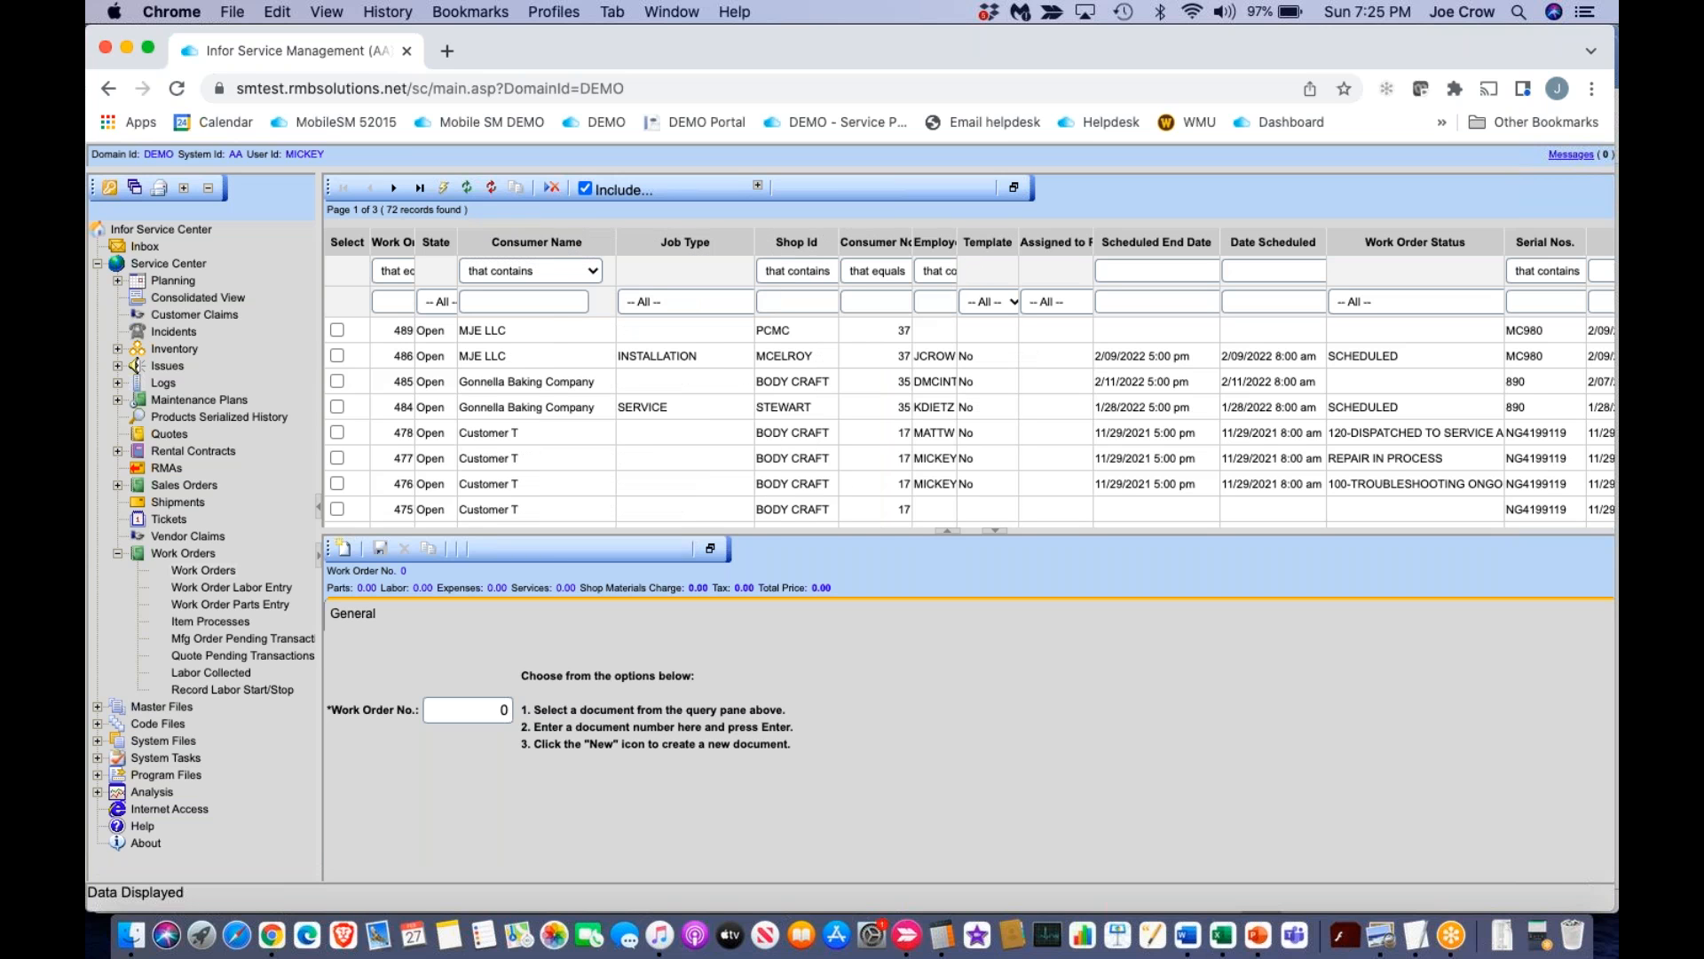
left_click(443, 188)
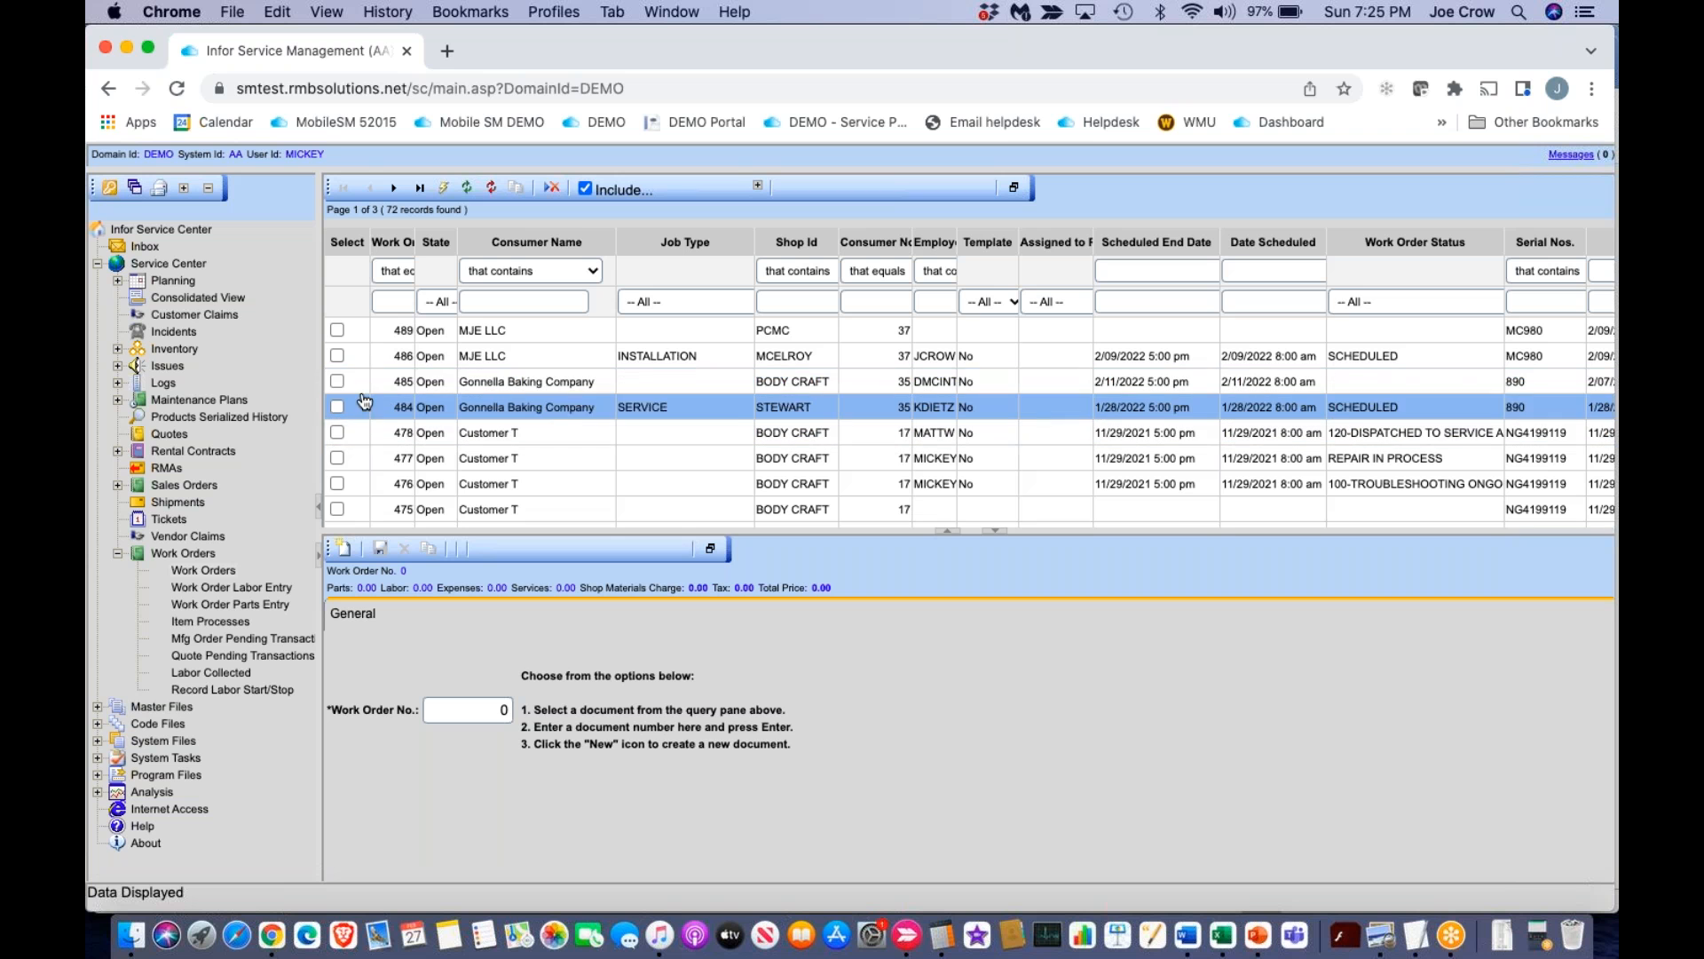
Select the BODY CRAFT work order for Gonnella Baking Company and the Customer T one dispatched to service, then deselect both.
left_click(337, 382)
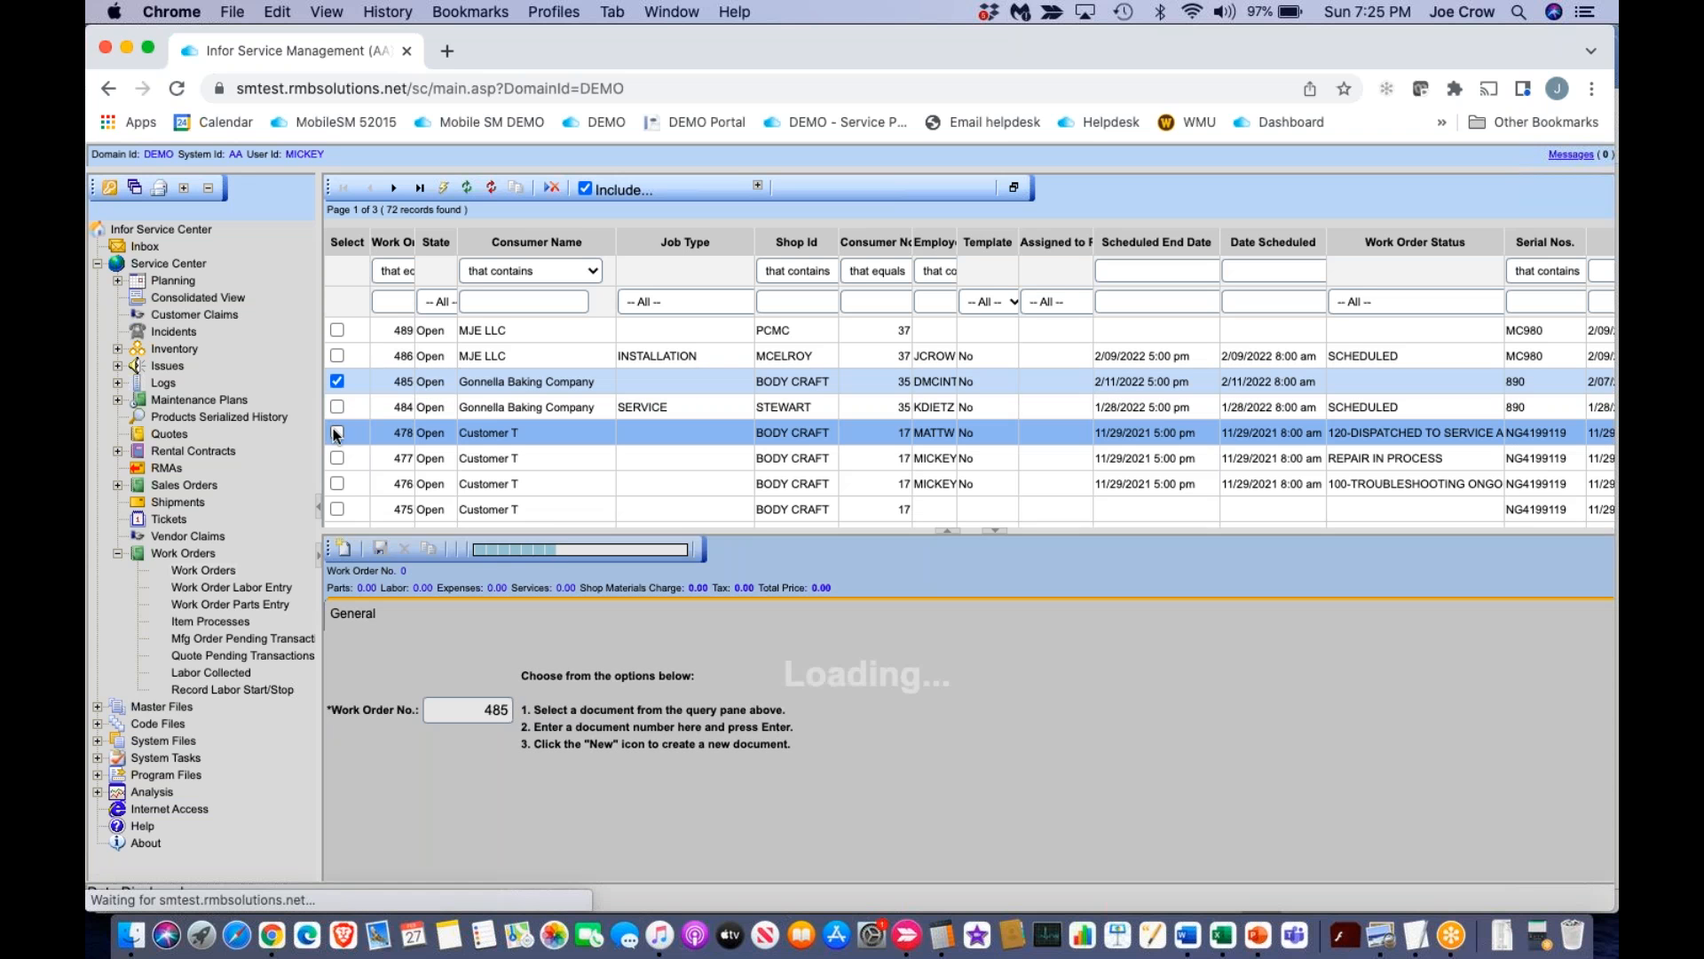
left_click(337, 434)
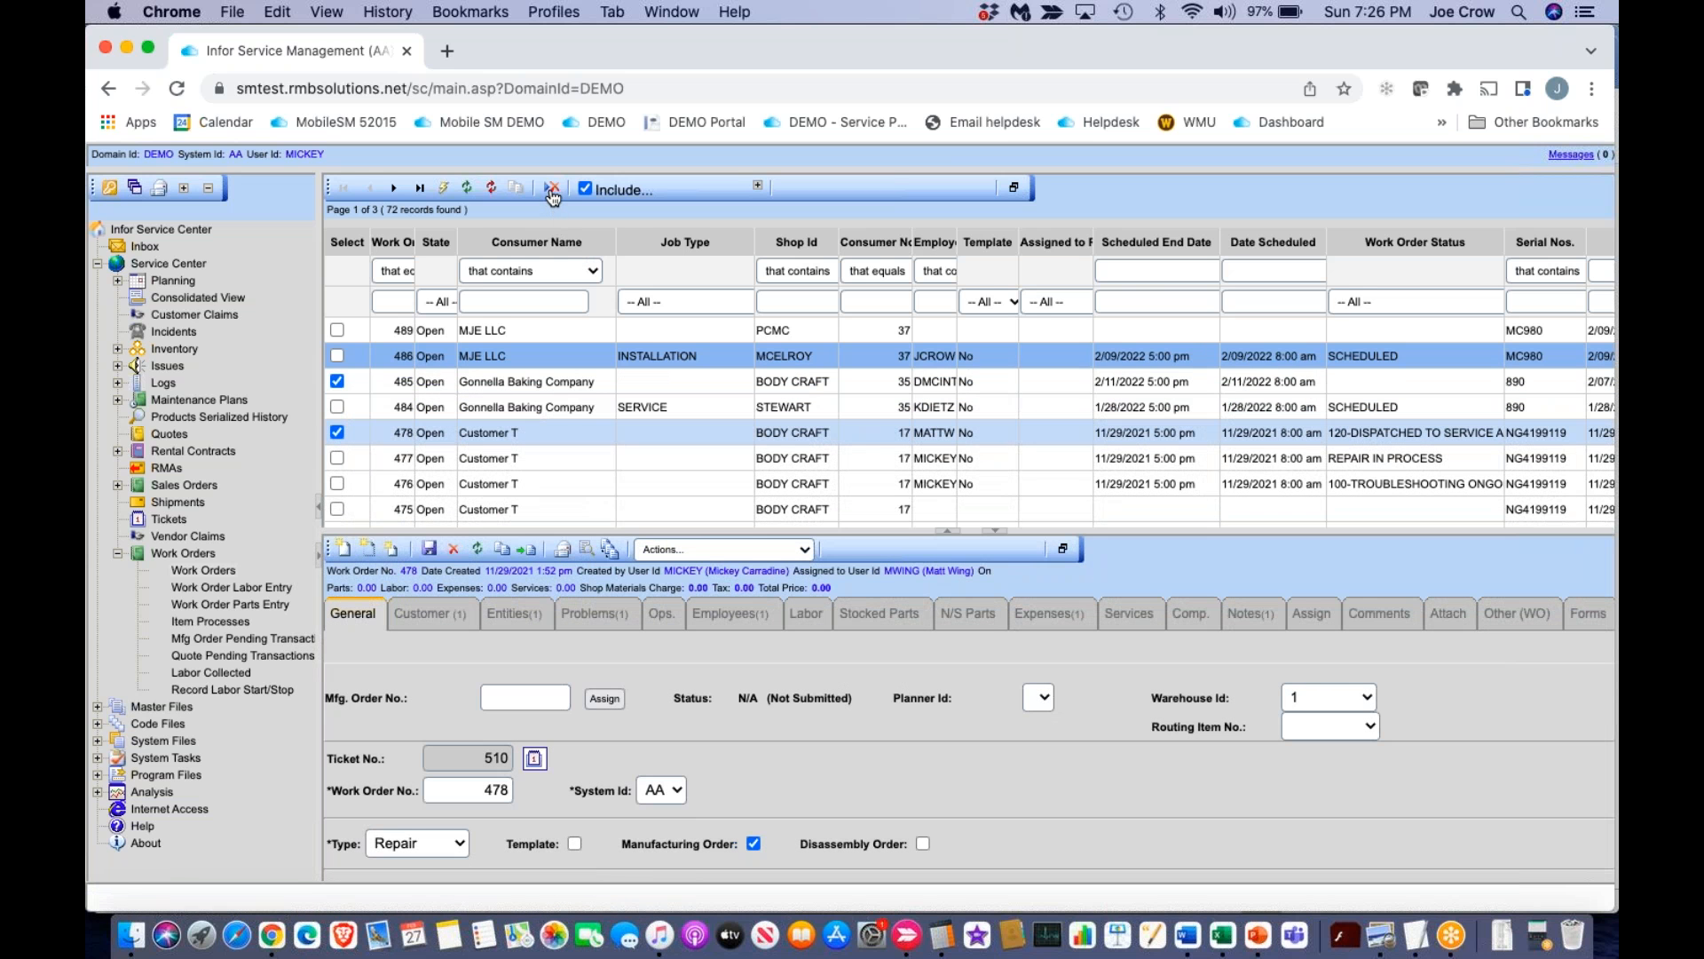
left_click(551, 188)
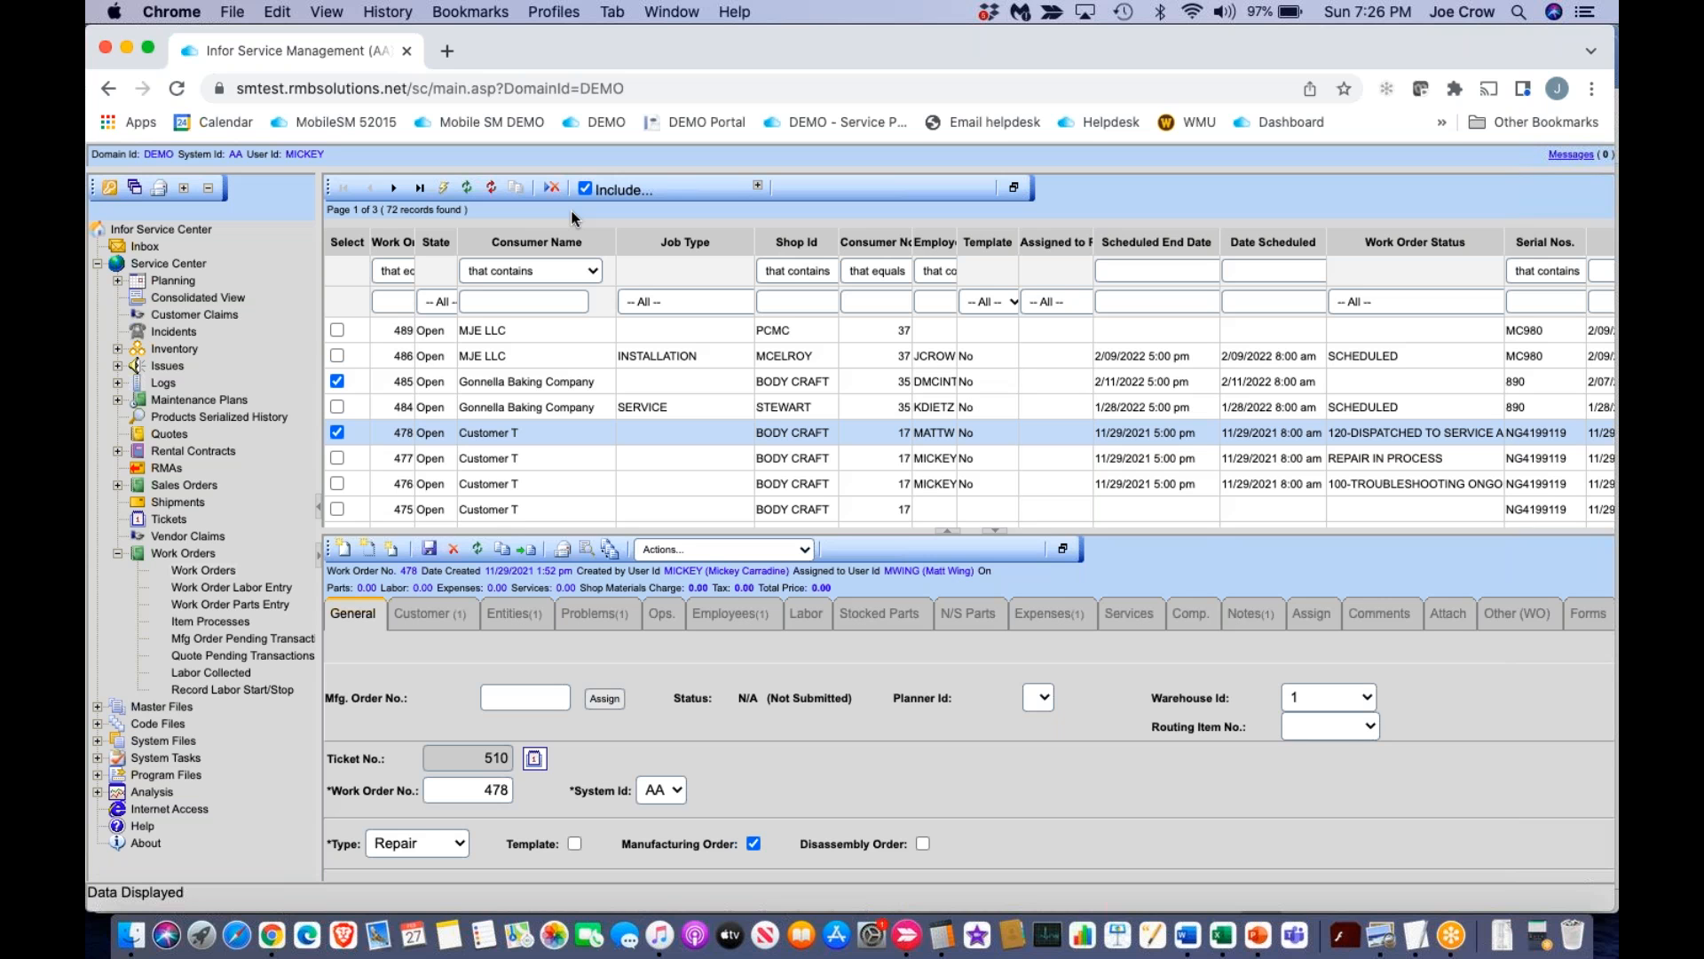
left_click(336, 381)
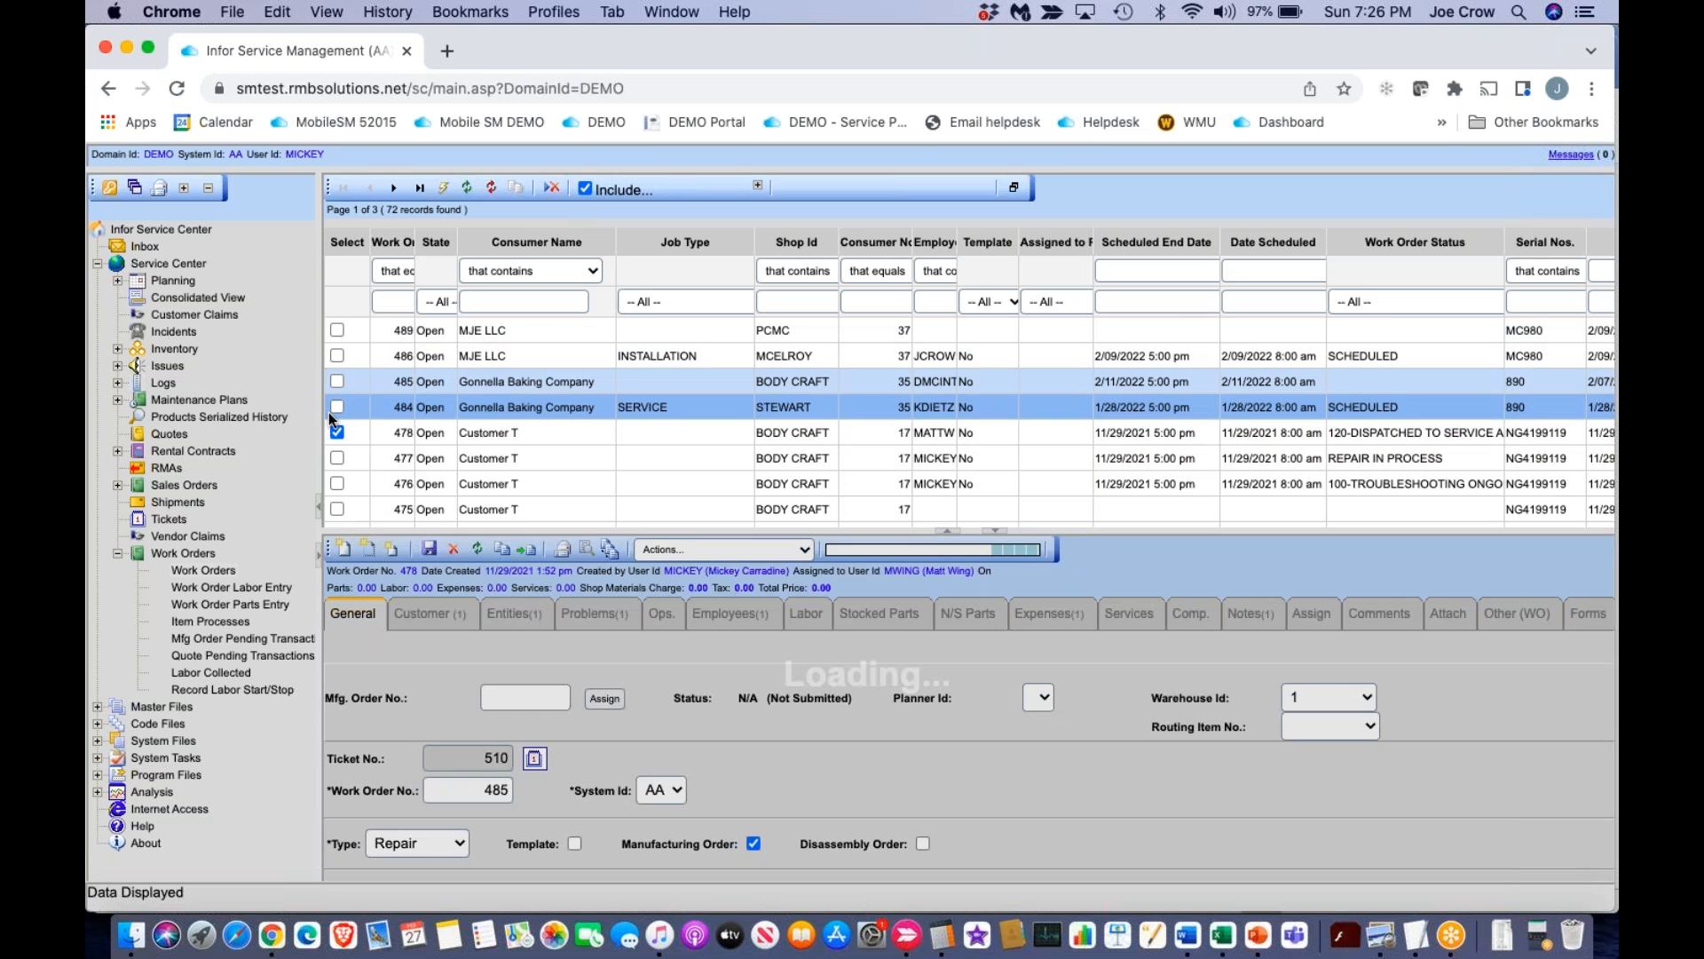
left_click(337, 432)
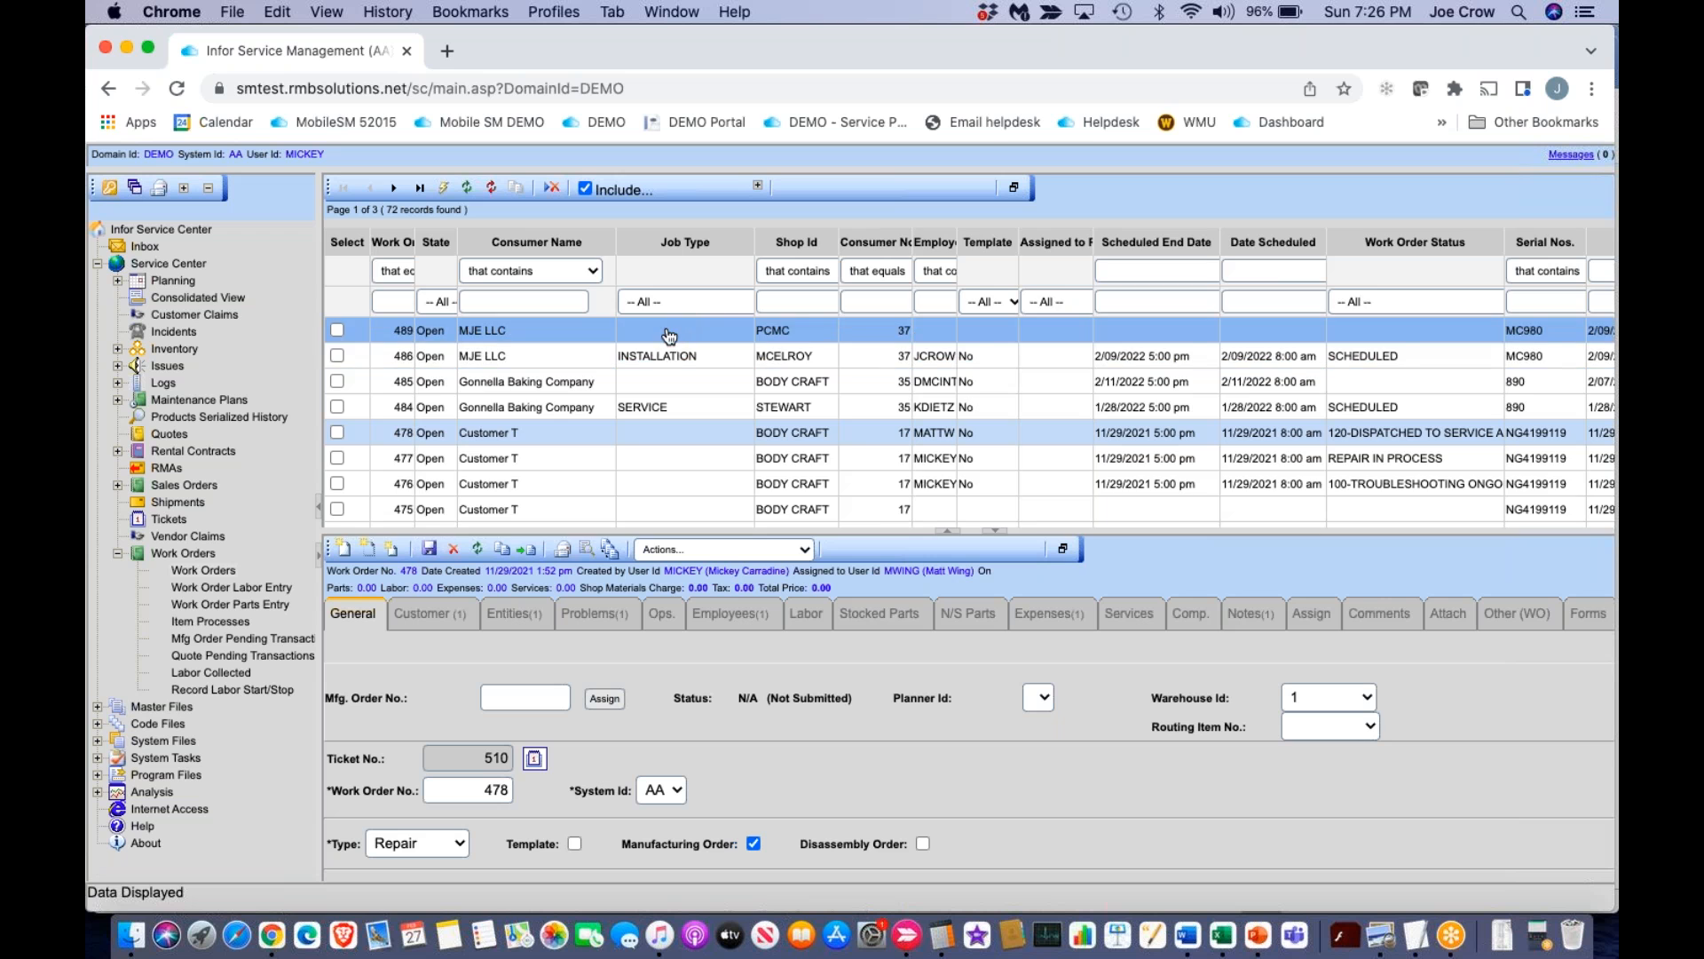
Move the Shop Id column ahead of Job Type in the work order list.
scroll(666, 335, "right", 5)
scroll(663, 335, "right", 9)
scroll(663, 334, "right", 12)
scroll(663, 335, "right", 2)
scroll(663, 335, "left", 12)
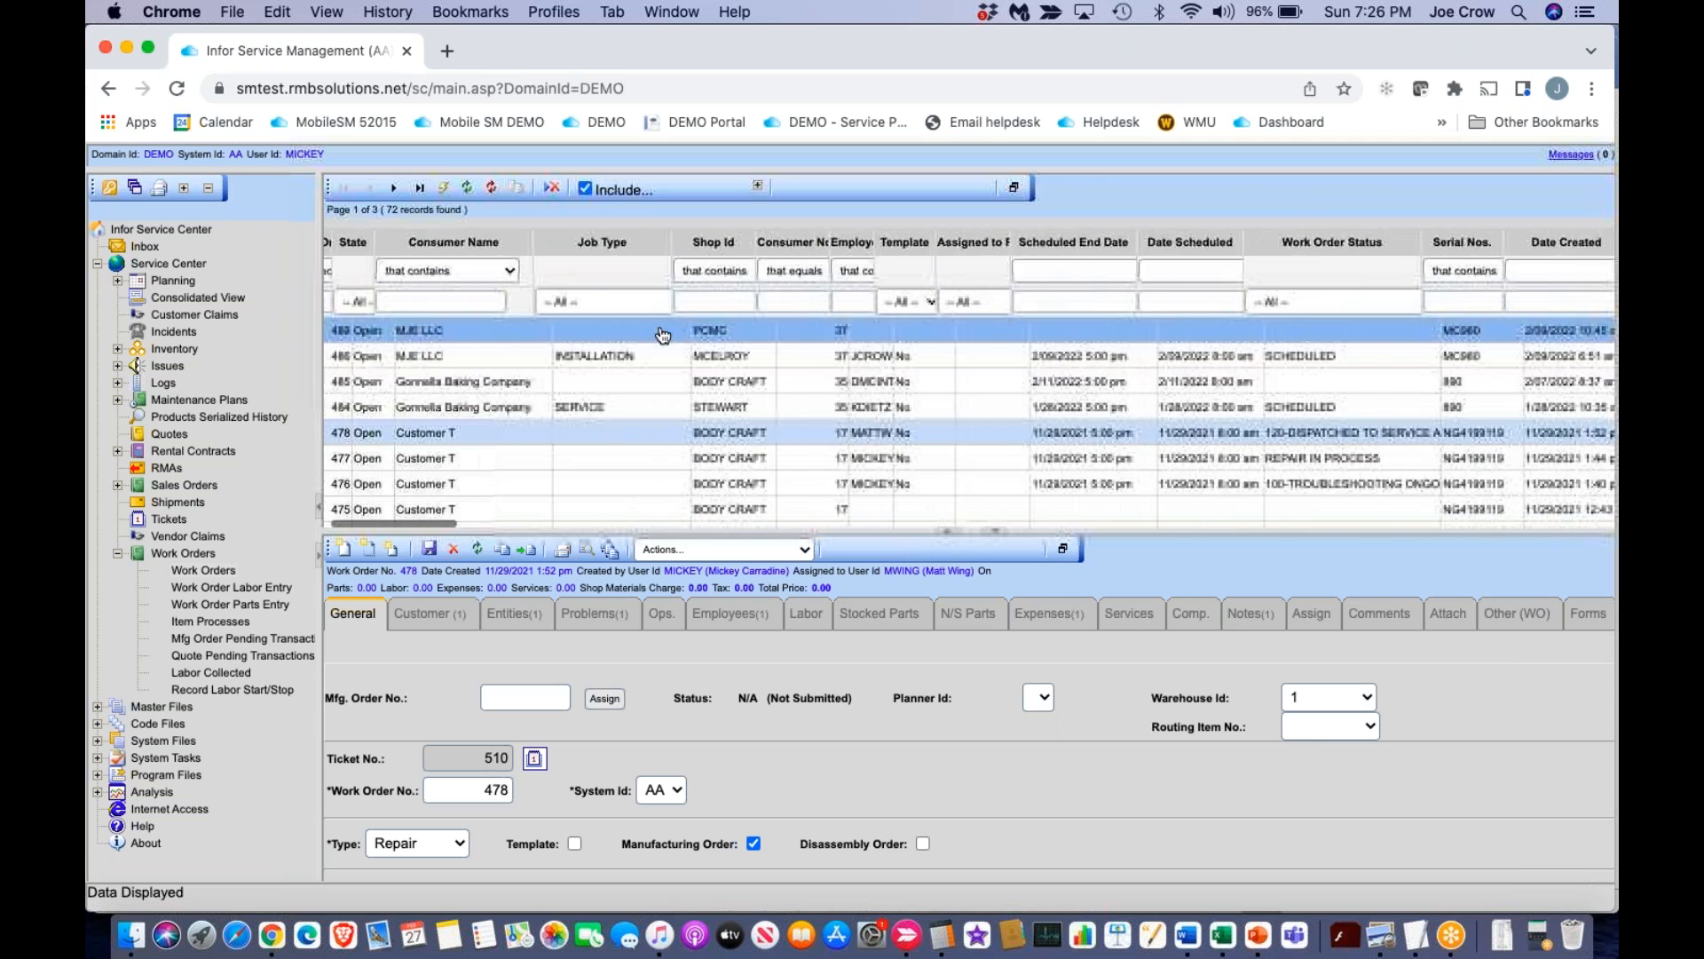
left_click_drag(776, 241, 668, 248)
Move the Custom Field 6807 column from the end of the included columns to directly after Consumer Name, then place it after Shop Id.
scroll(657, 428, "right", 2)
scroll(657, 428, "right", 20)
scroll(656, 428, "right", 4)
scroll(657, 427, "left", 20)
scroll(657, 428, "left", 8)
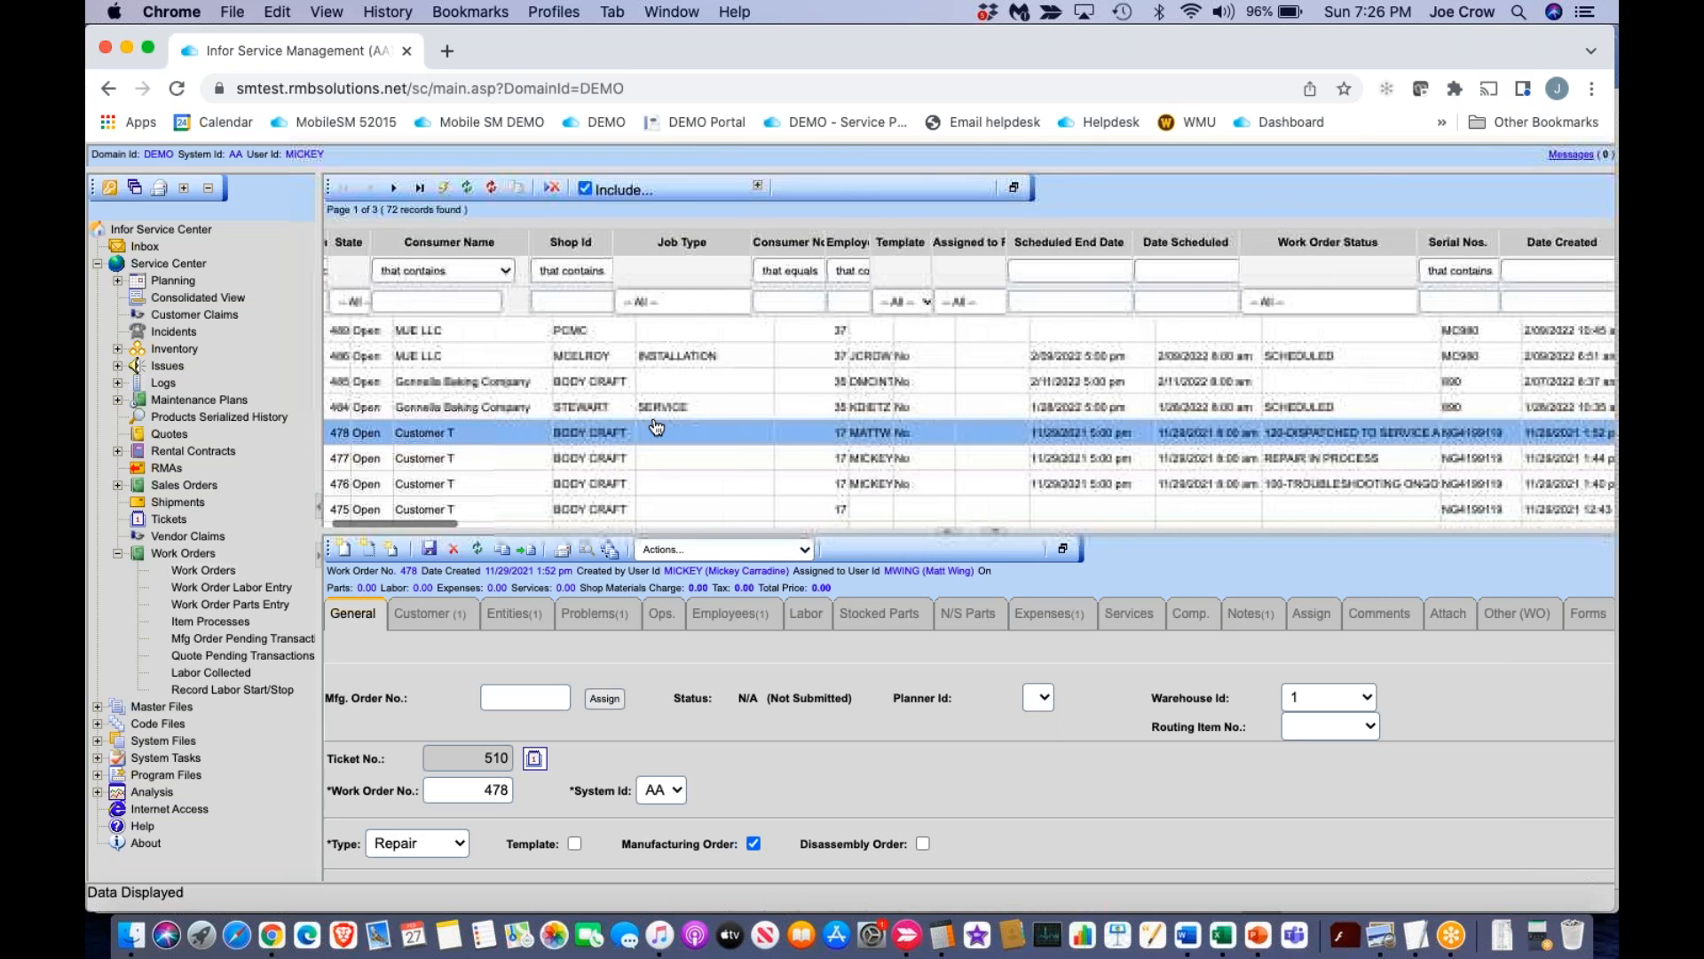
left_click(756, 186)
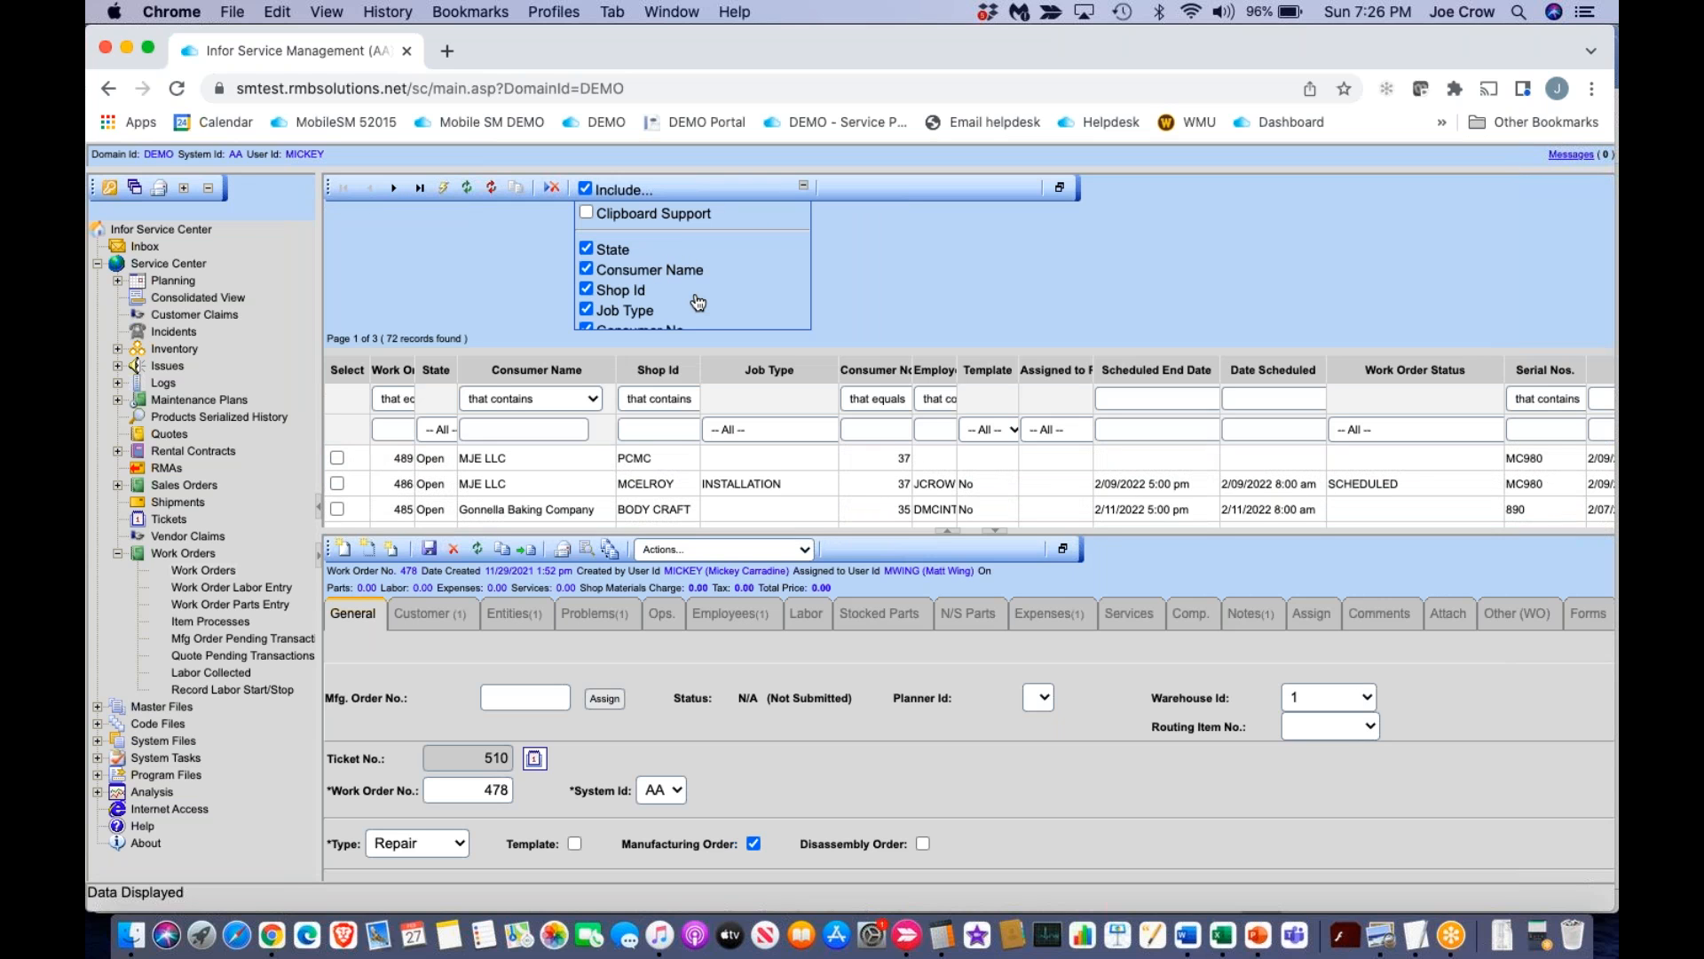
scroll(697, 303, "down", 15)
scroll(692, 304, "down", 10)
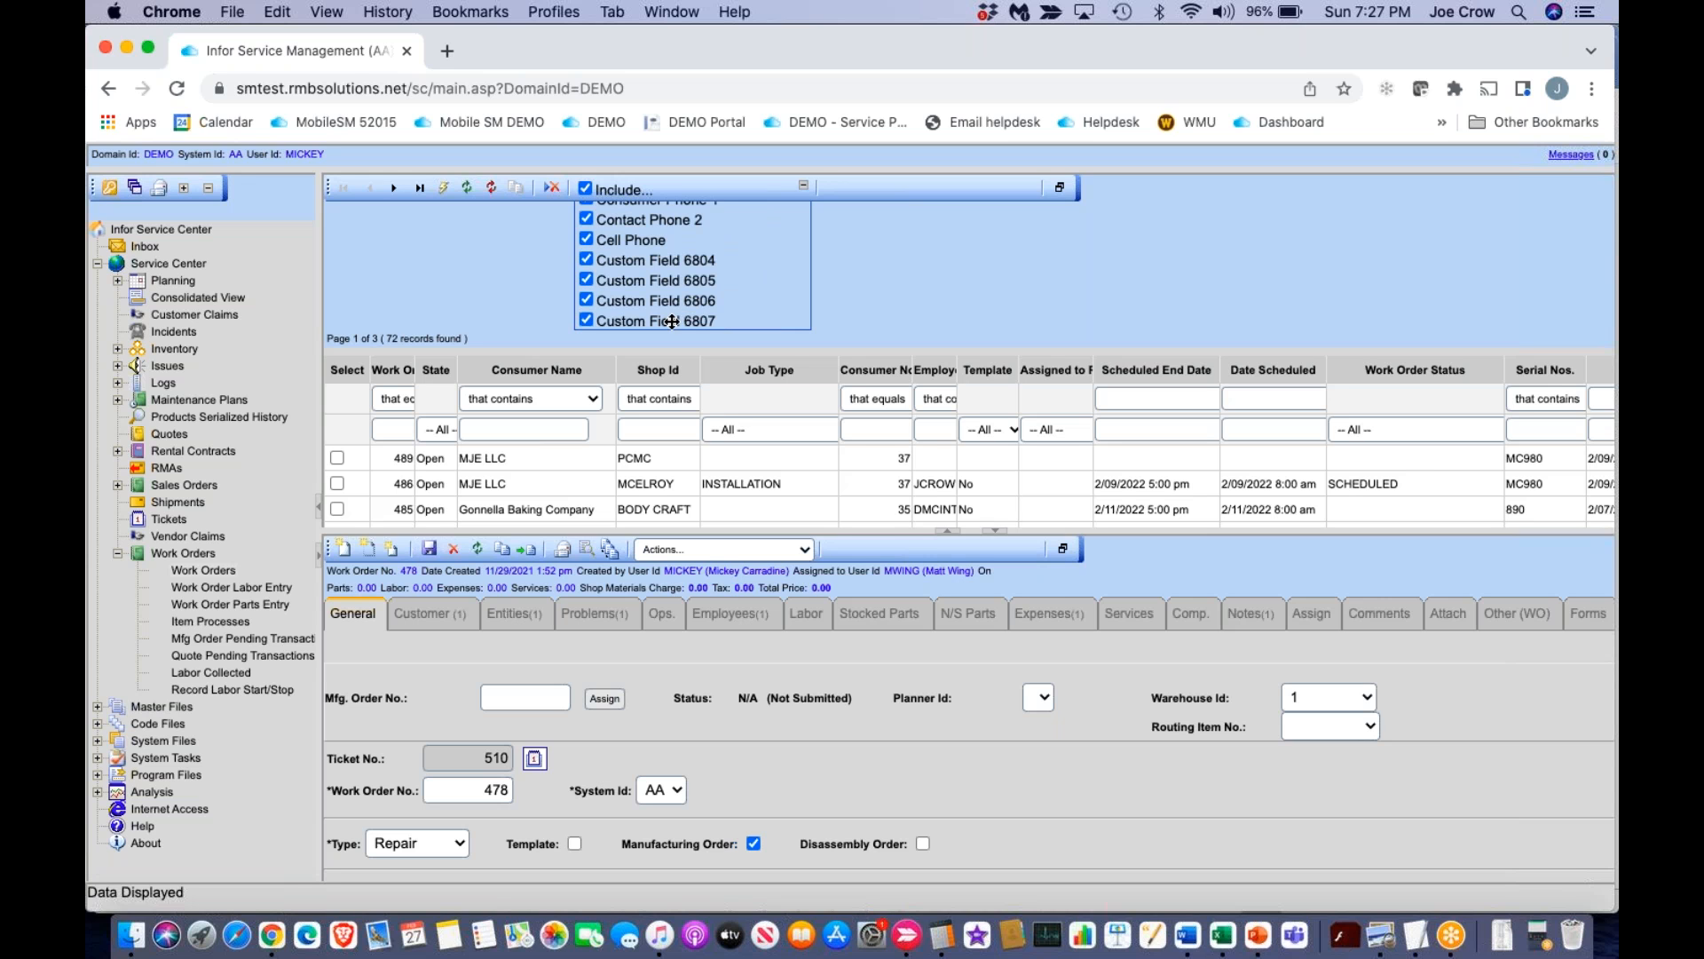
left_click_drag(672, 321, 653, 371)
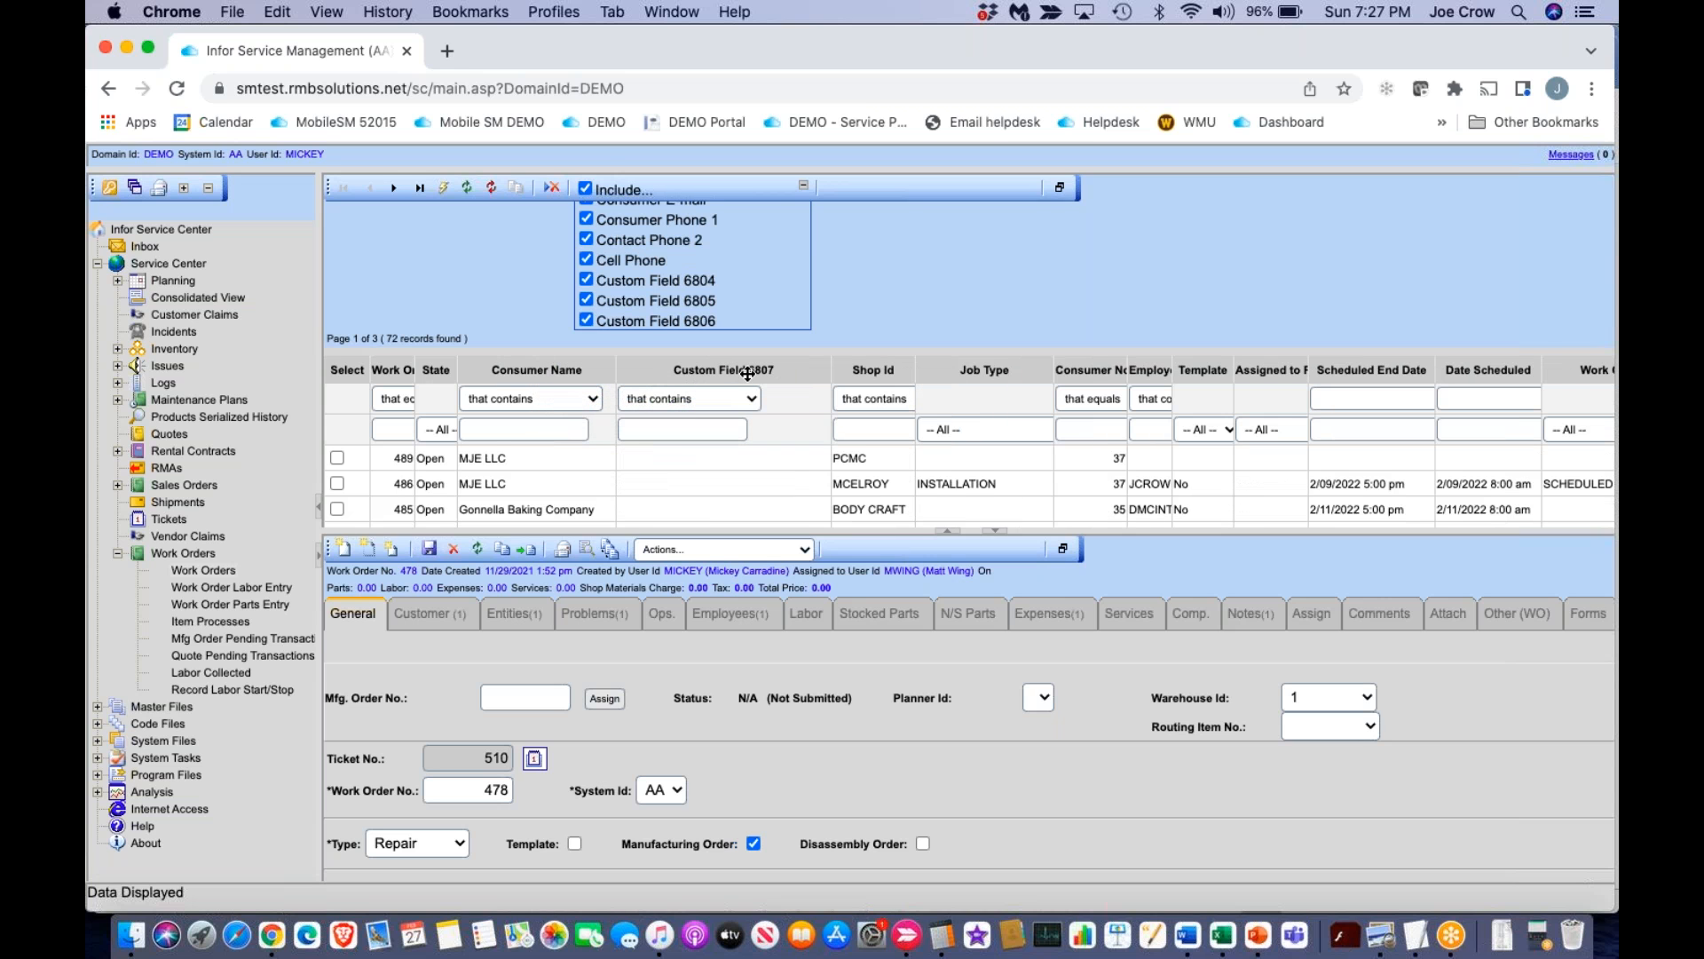
left_click_drag(748, 374, 879, 372)
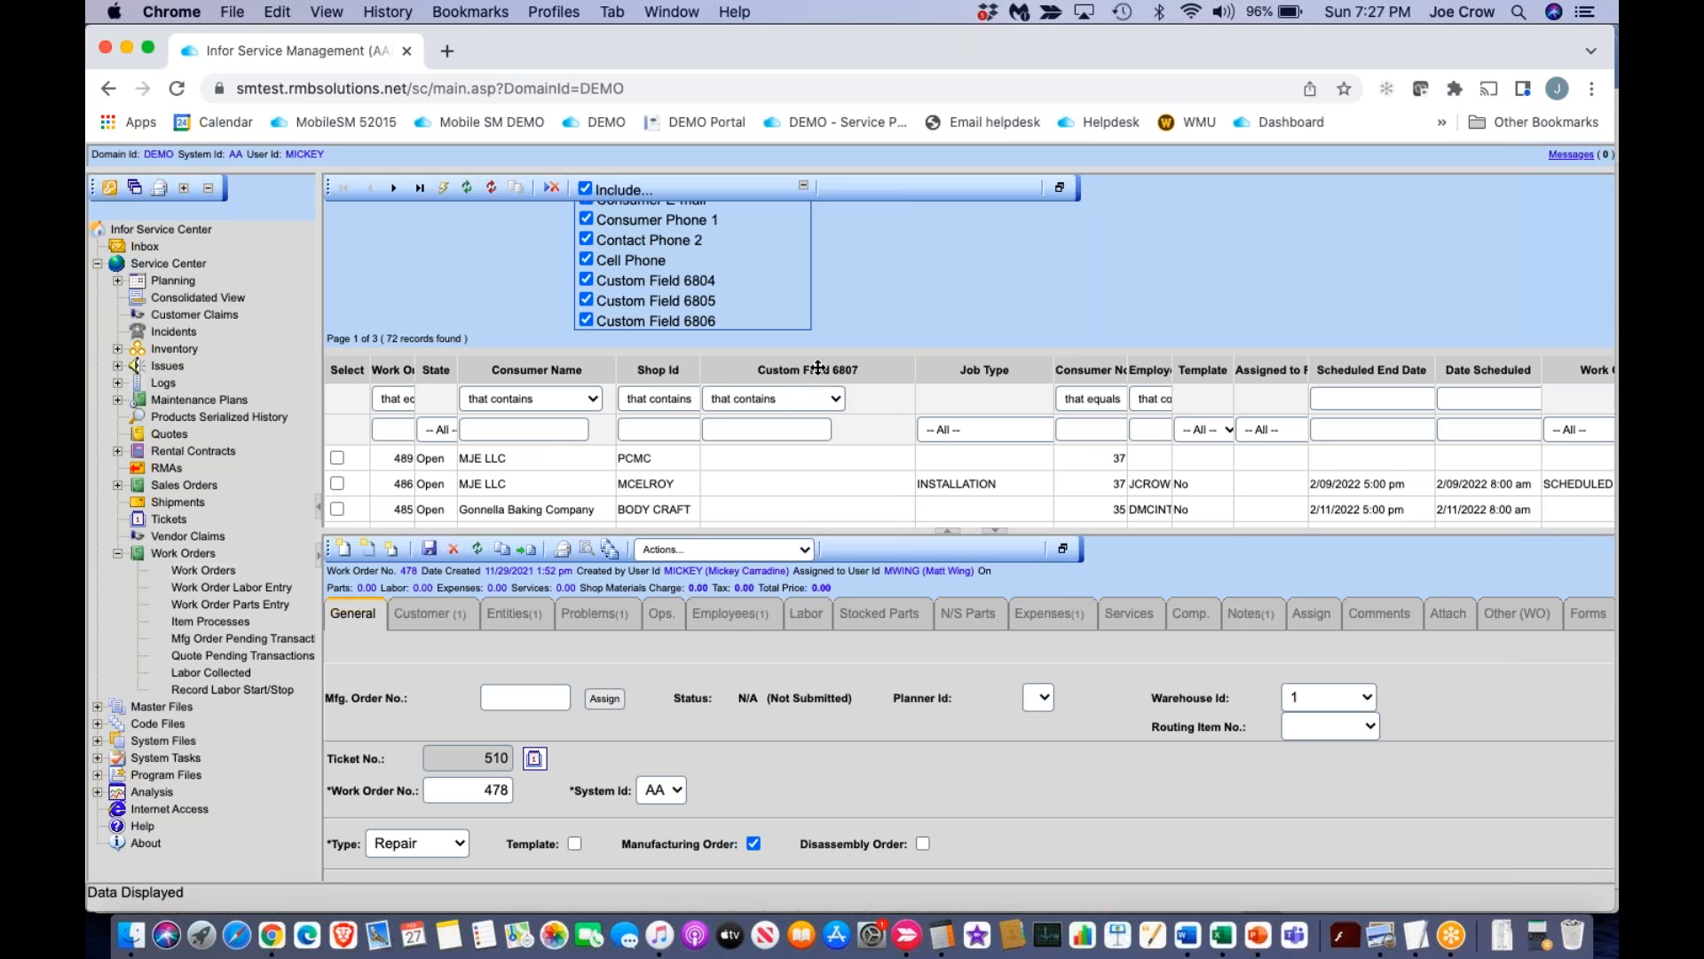
Return the Custom Field 6807 column to the end of the included columns and check the column order across the list.
left_click_drag(818, 367, 679, 325)
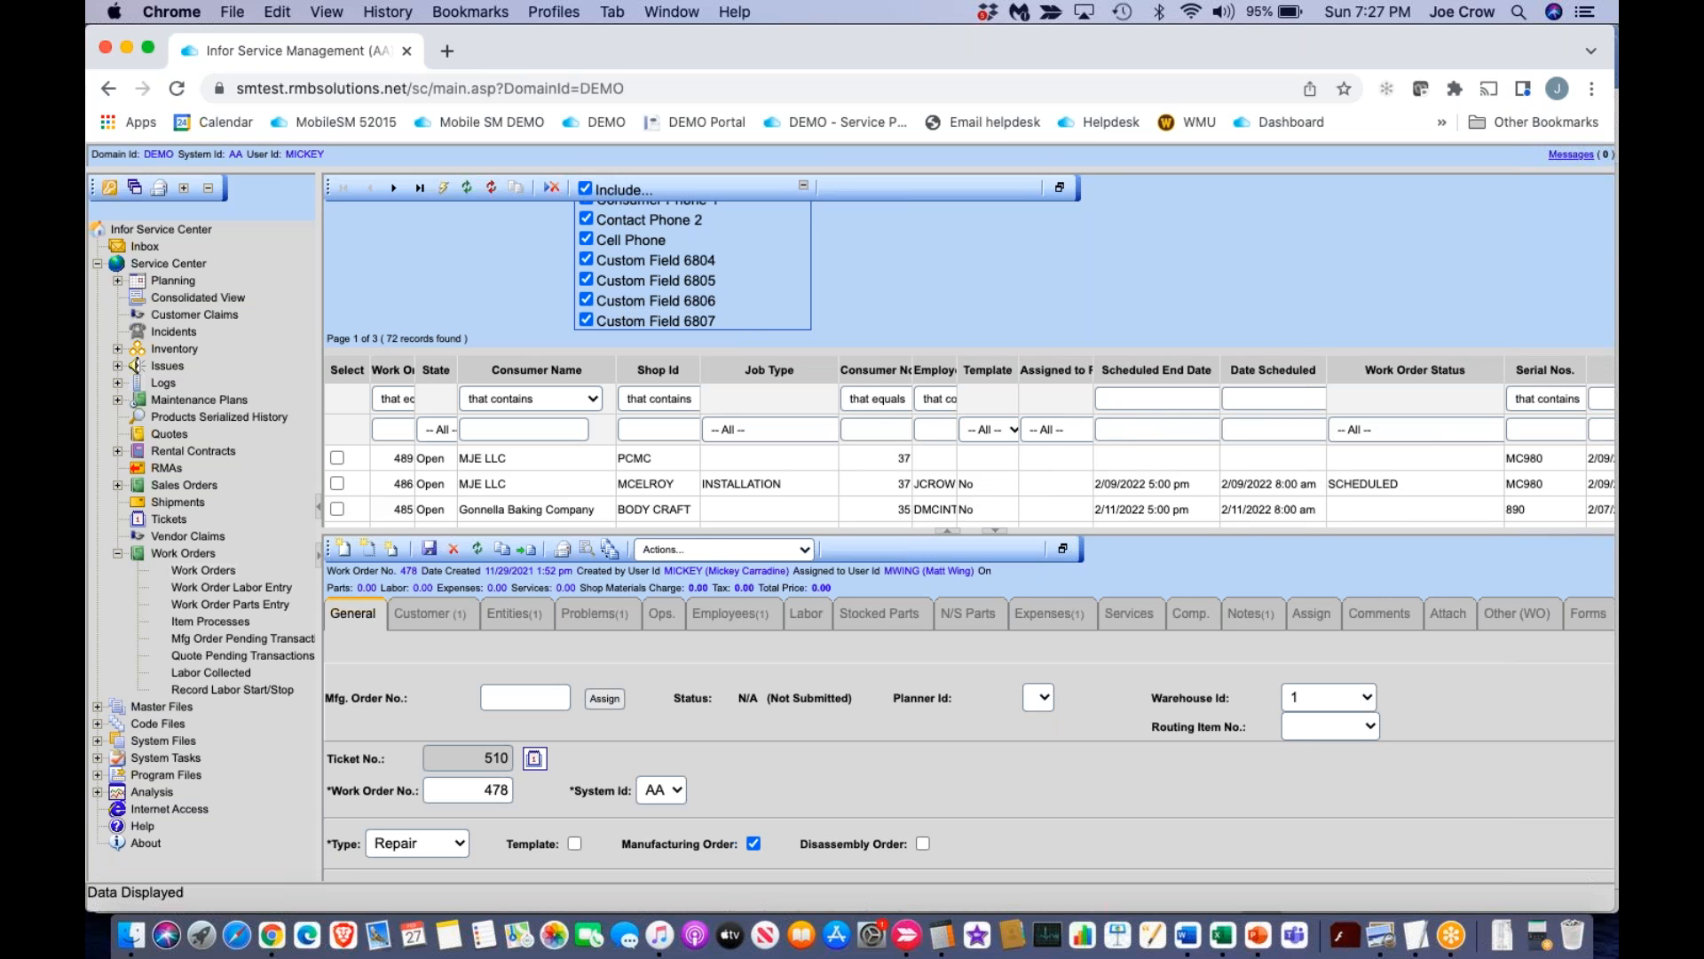
left_click(803, 188)
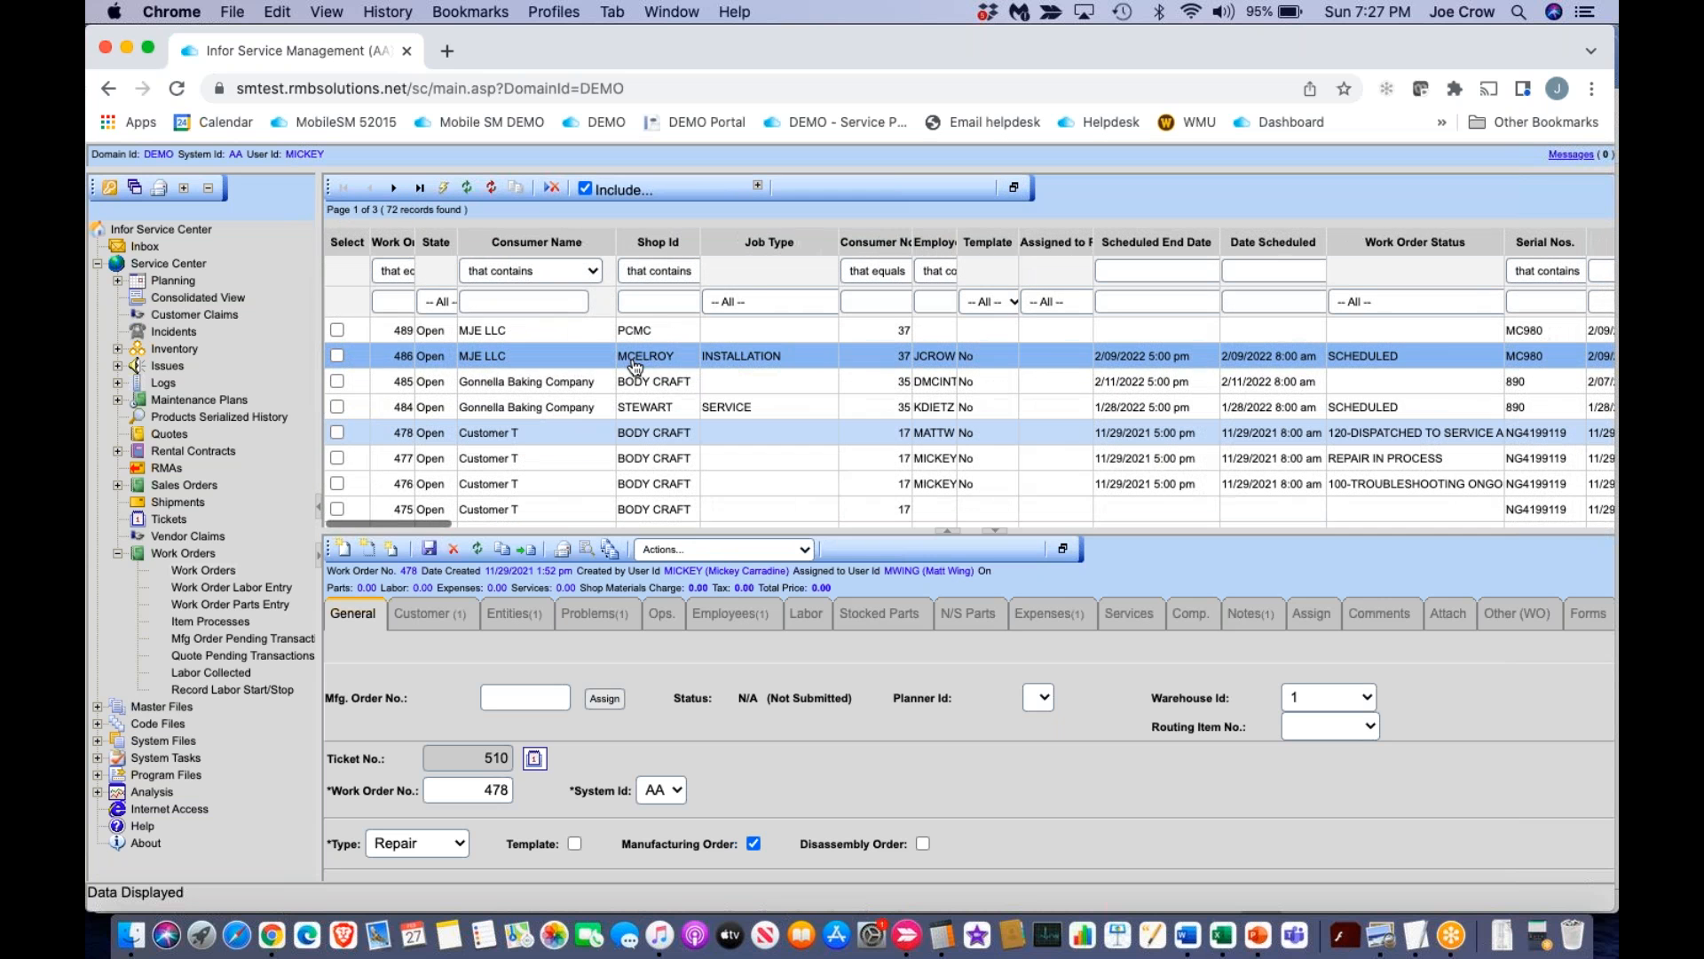
scroll(841, 396, "right", 15)
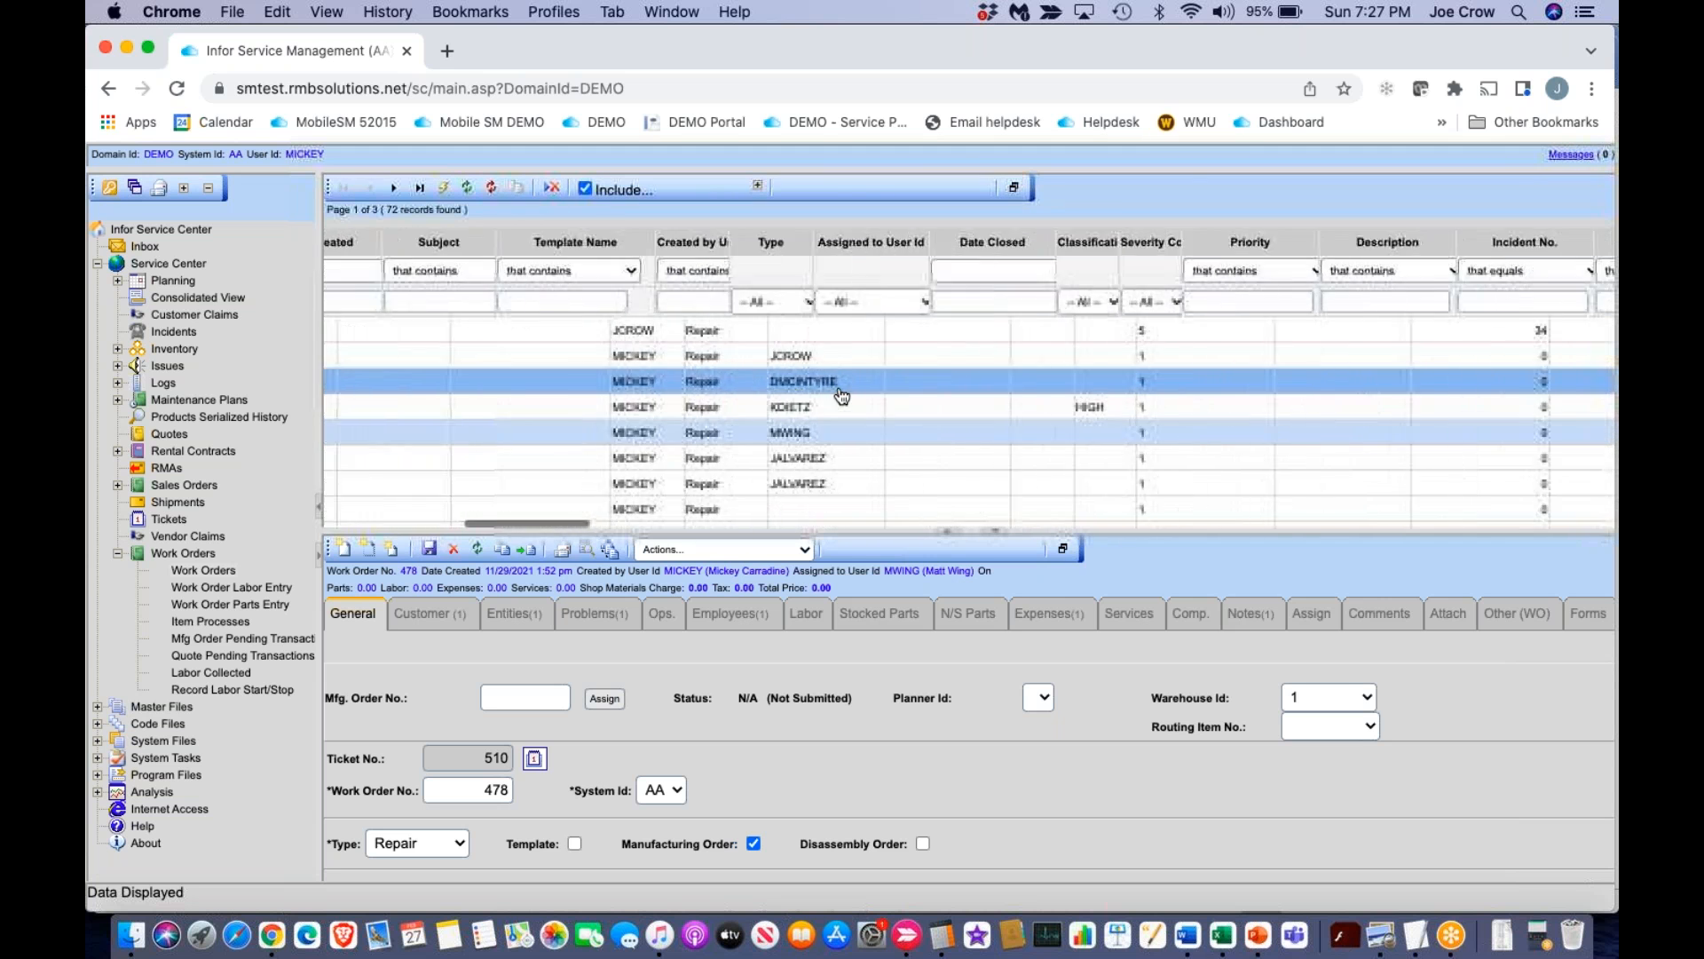
scroll(841, 396, "left", 15)
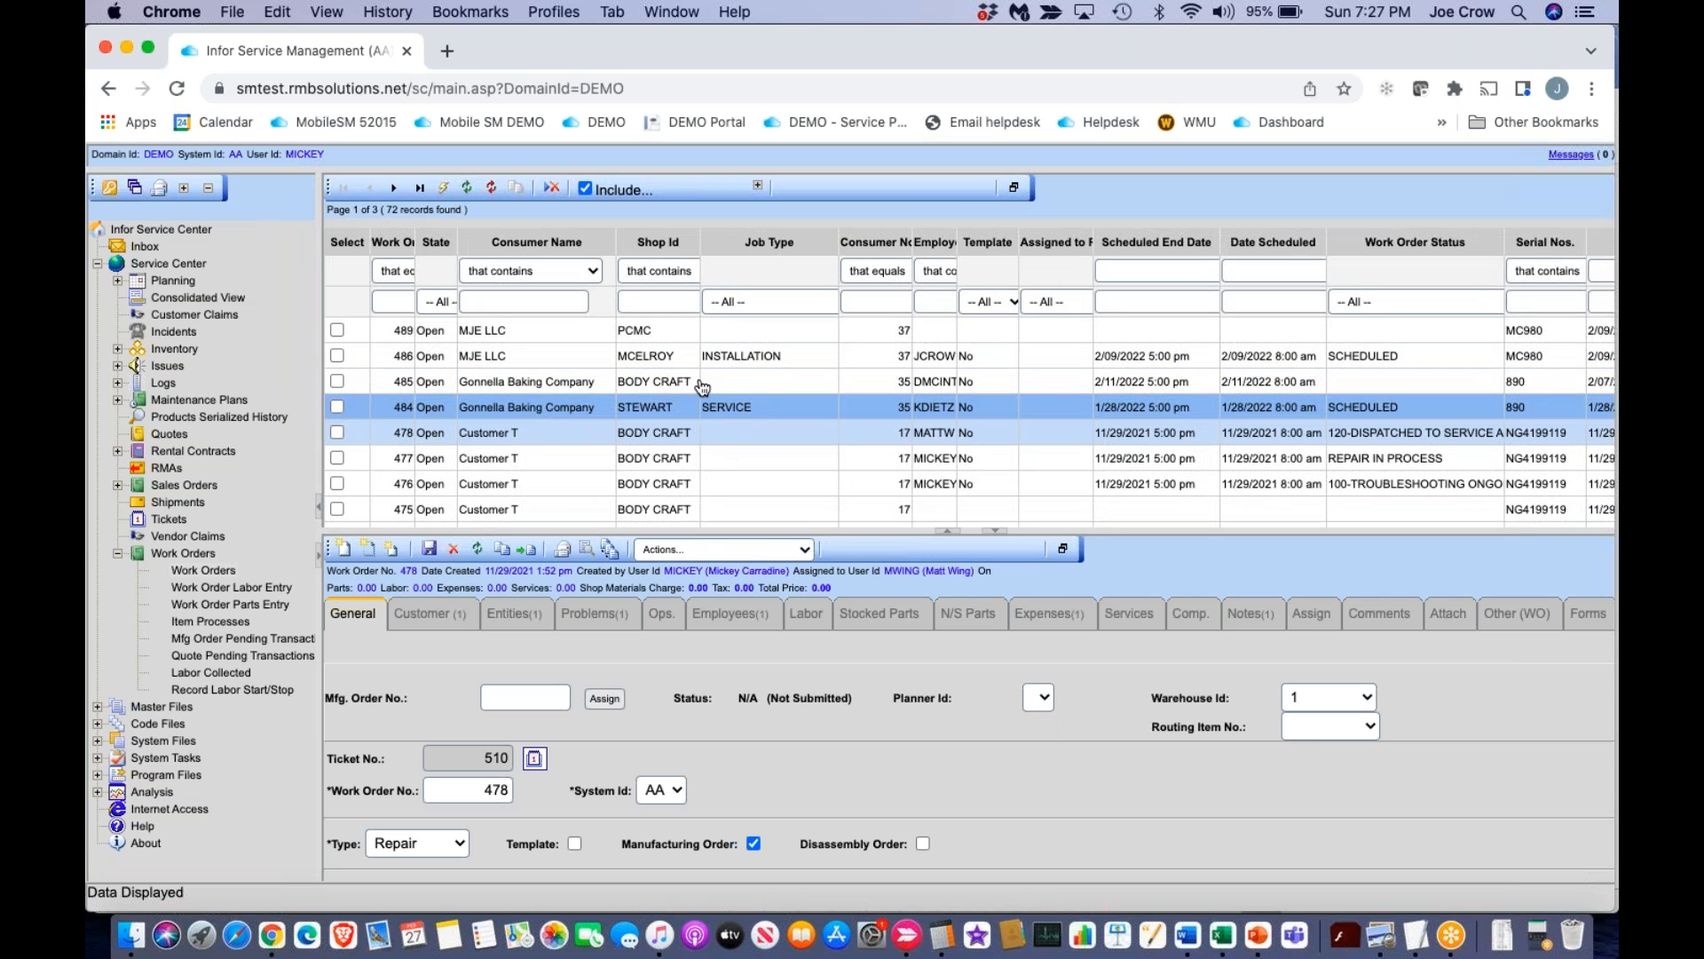
Exclude the Job Type column from the work order list and rerun the query.
left_click(759, 184)
scroll(653, 243, "up", 2)
scroll(692, 266, "up", 5)
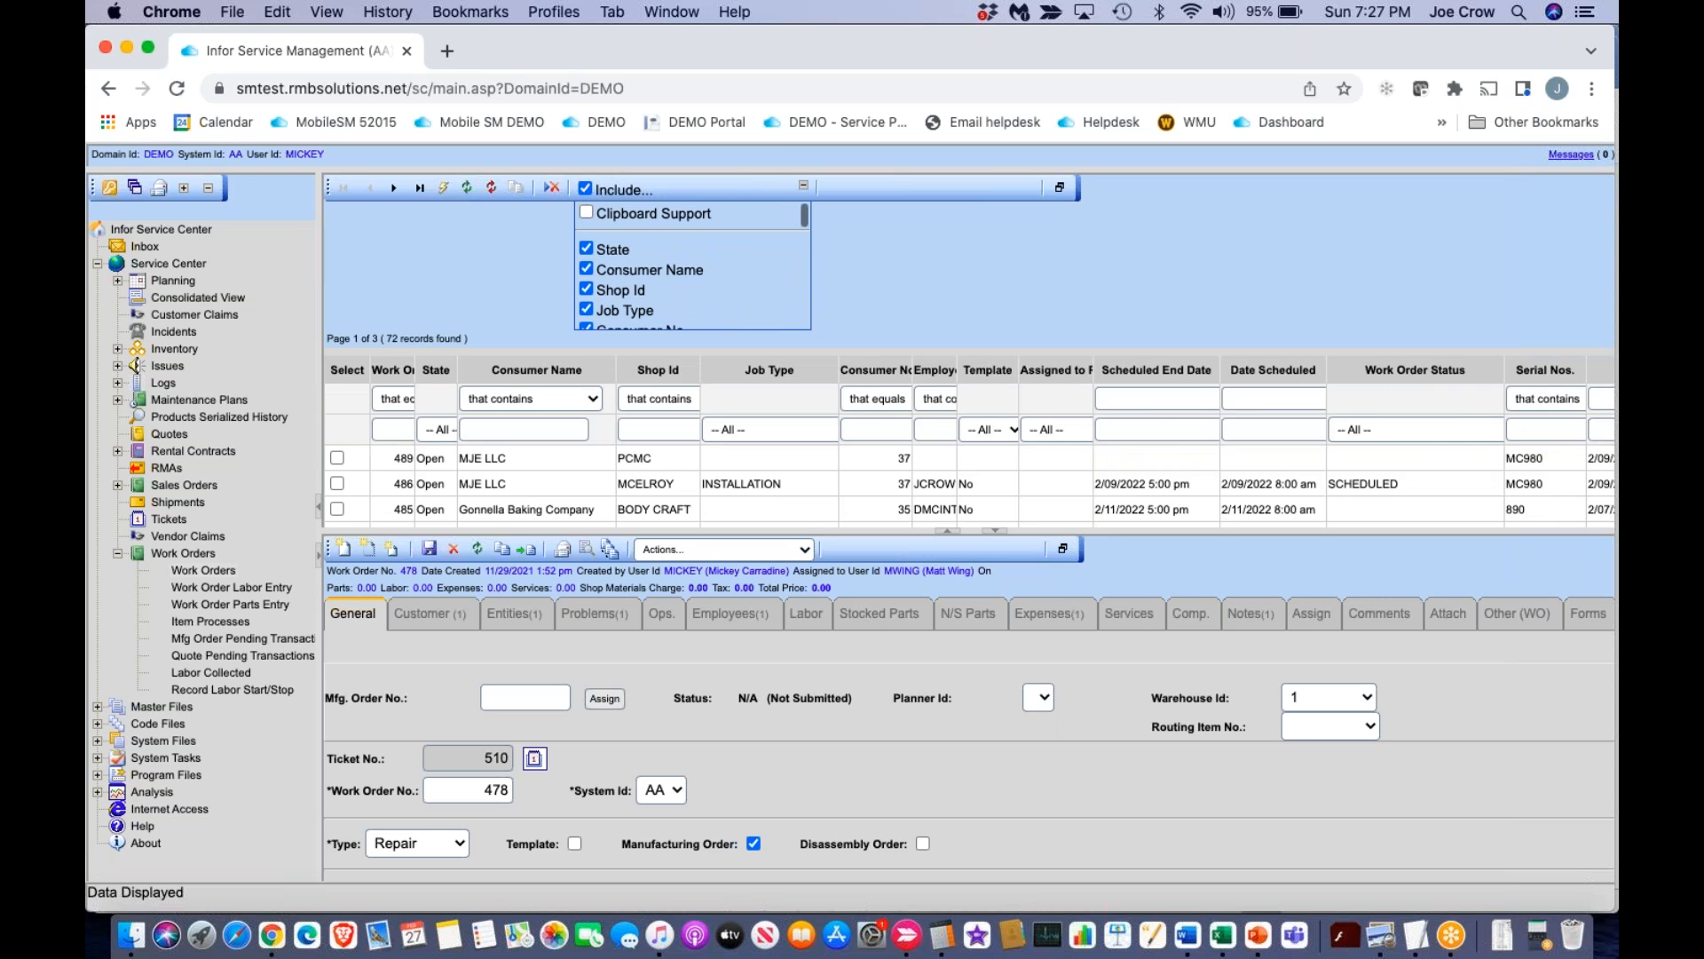
left_click(587, 309)
left_click(443, 188)
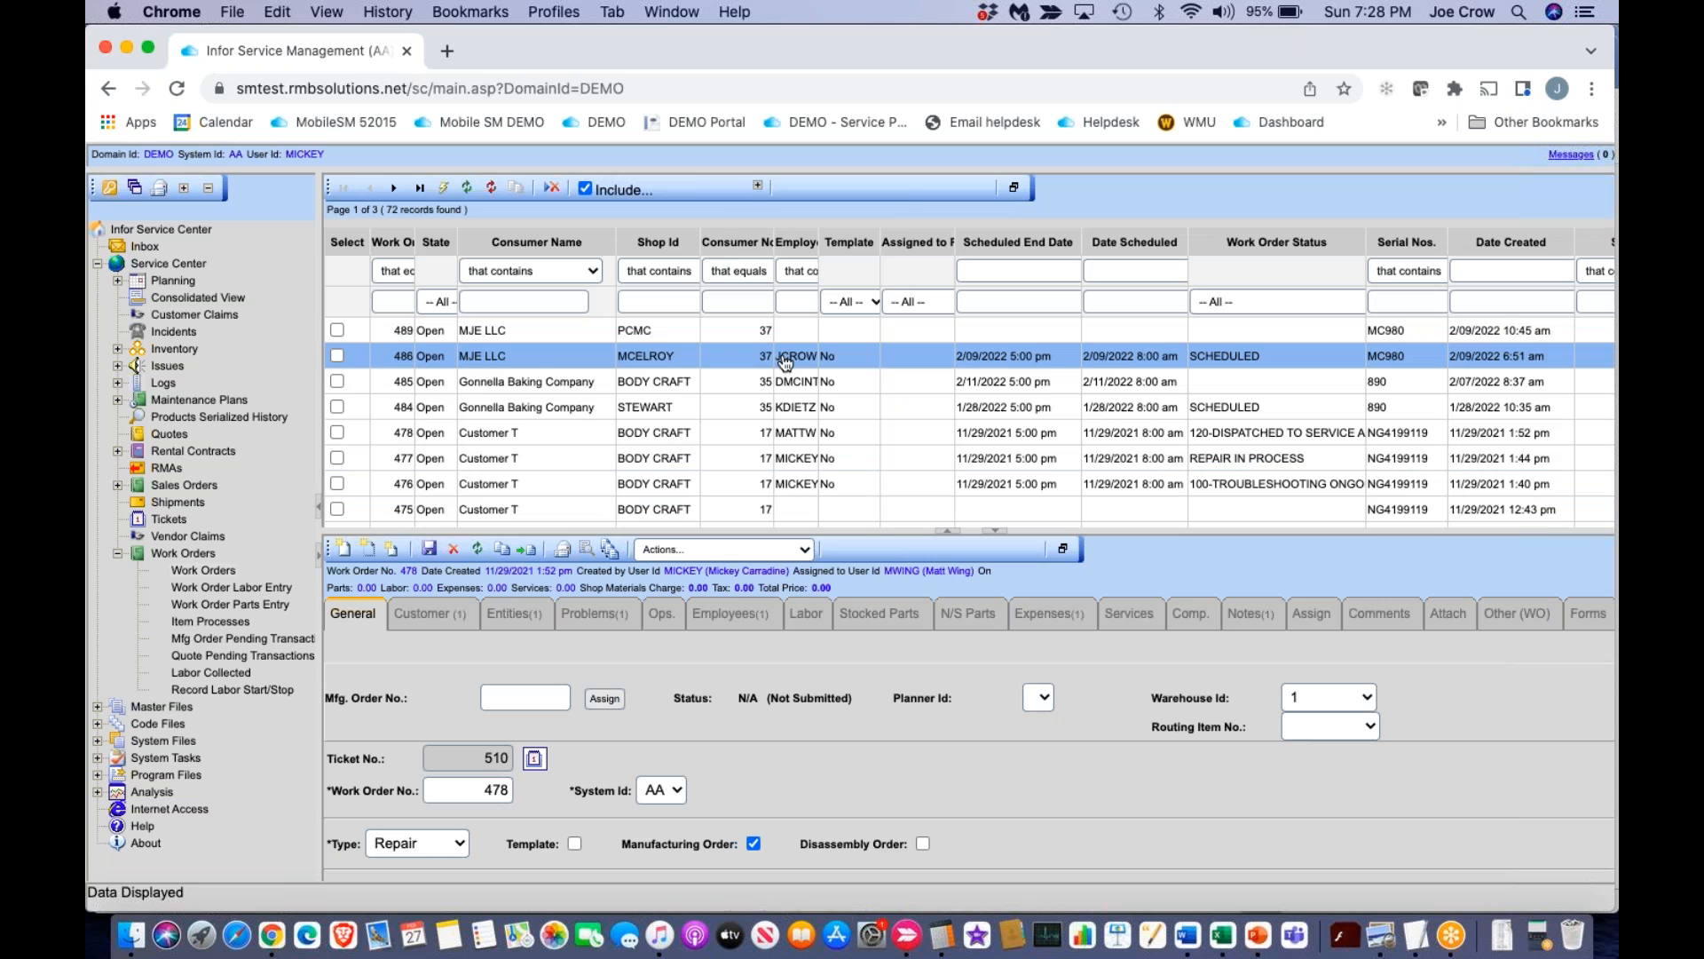
Include the Job Type column in the work order list again and rerun the query.
left_click(758, 188)
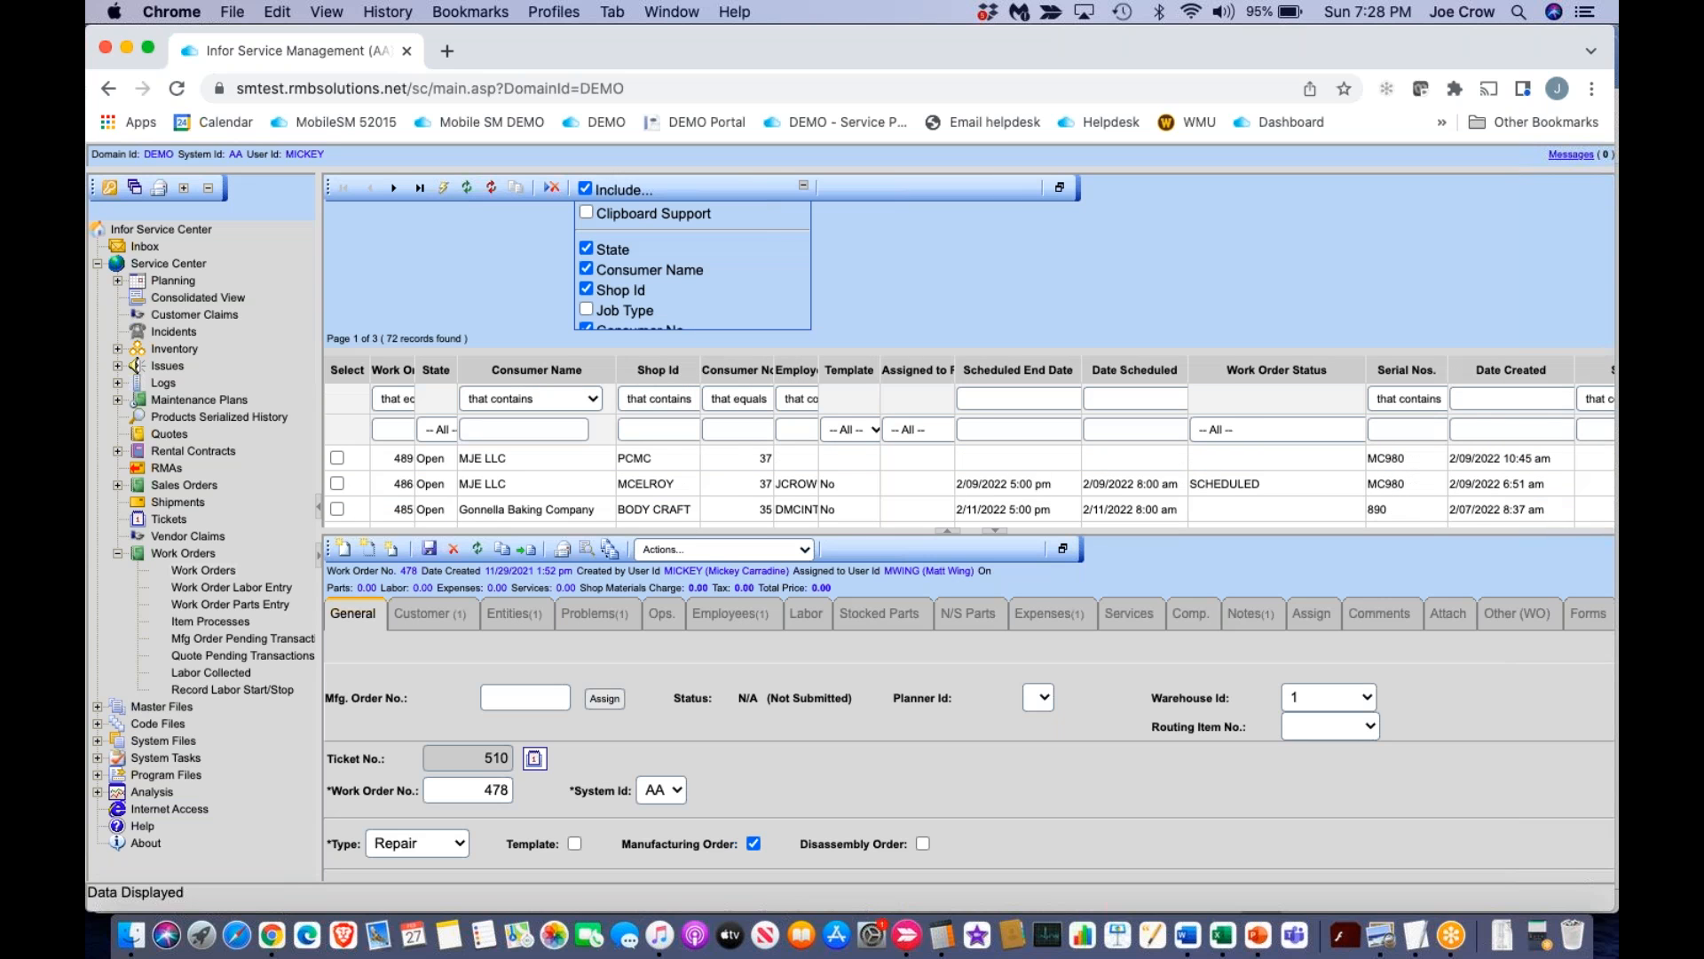
left_click(587, 310)
left_click(442, 190)
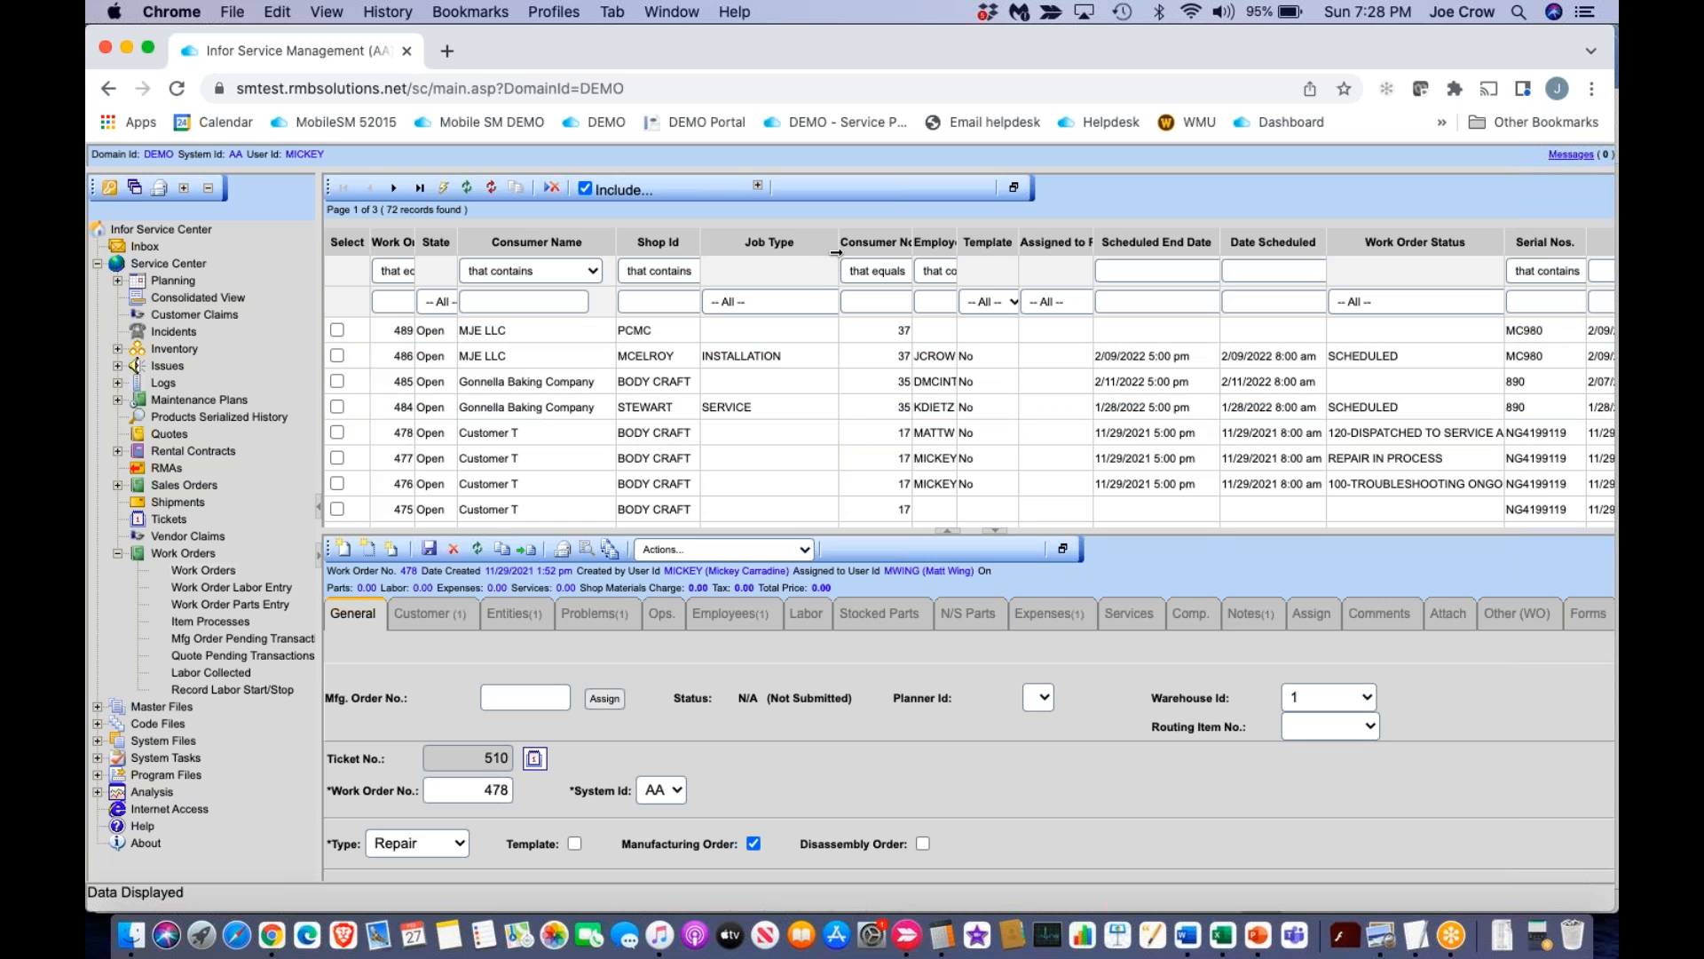
Narrow the Job Type column and view the comparison operators available for the Consumer No. filter.
left_click_drag(836, 253, 799, 262)
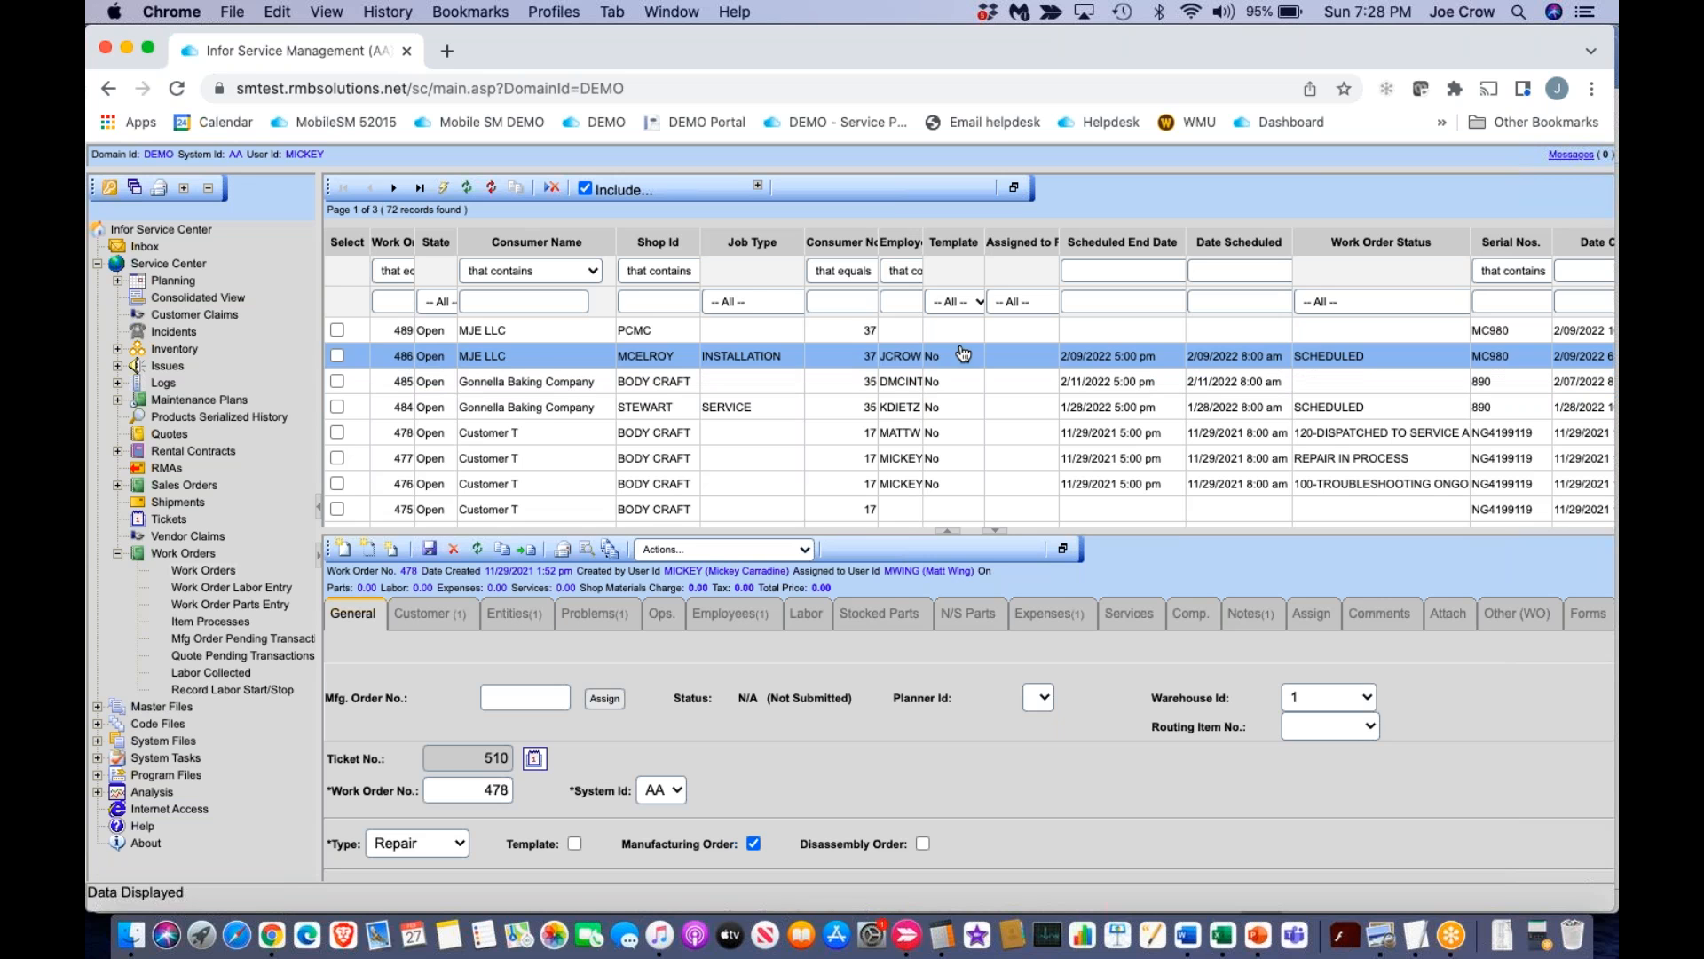
left_click(842, 274)
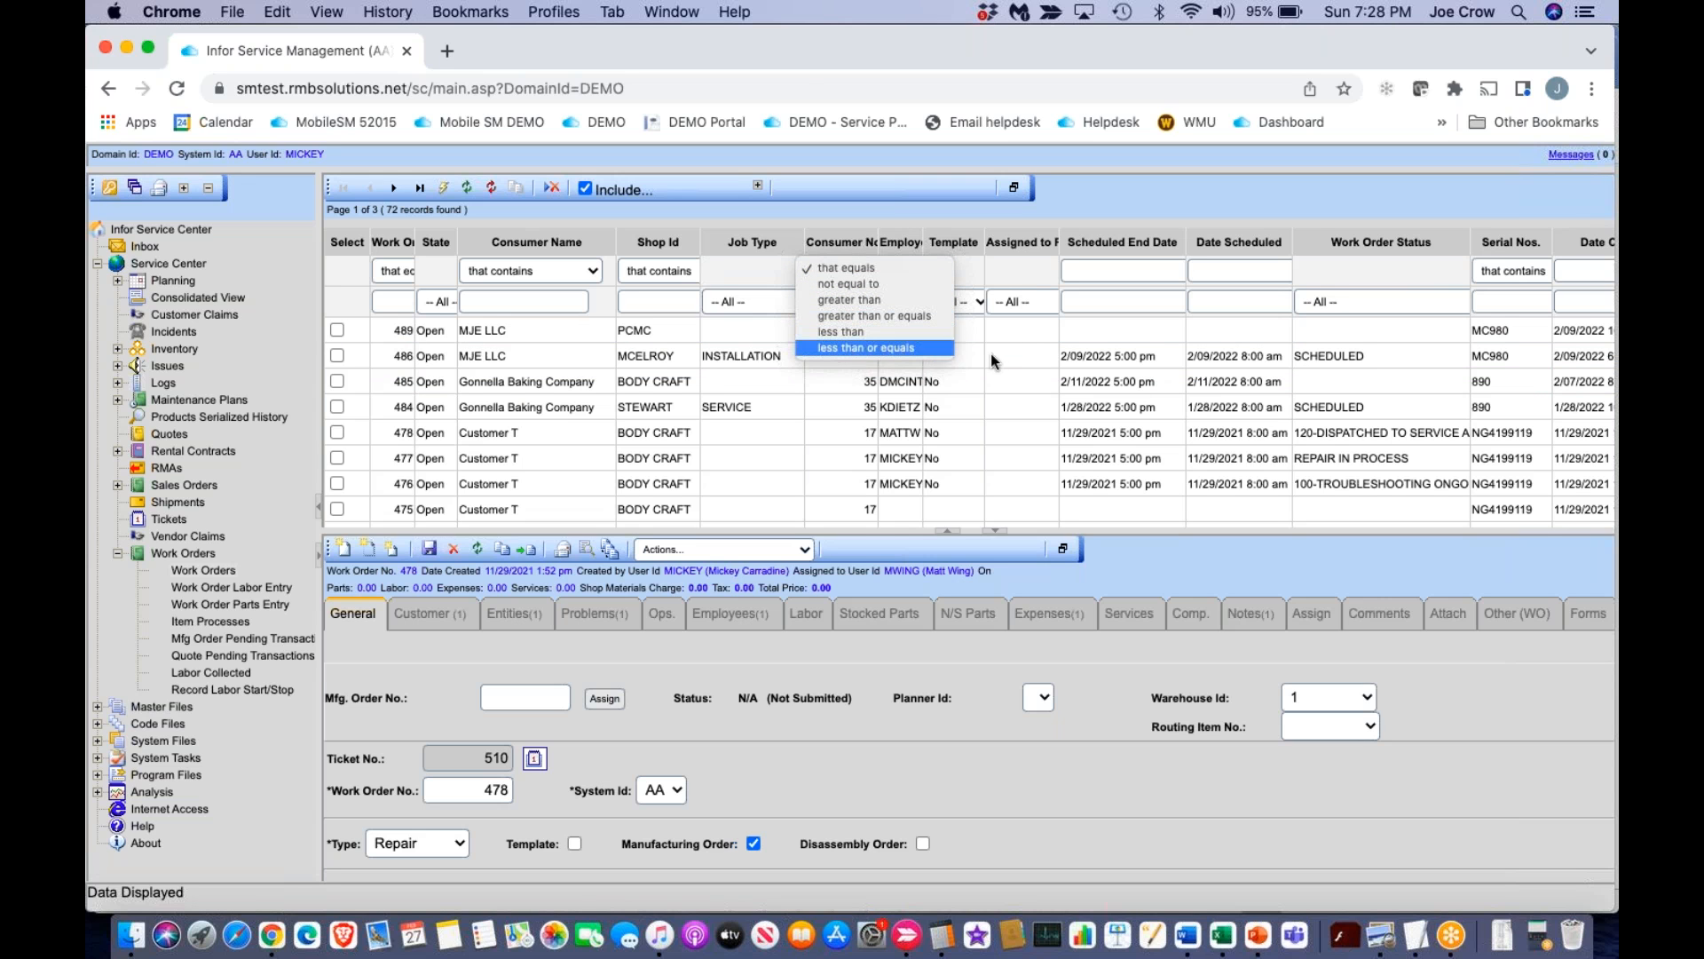
left_click(1047, 346)
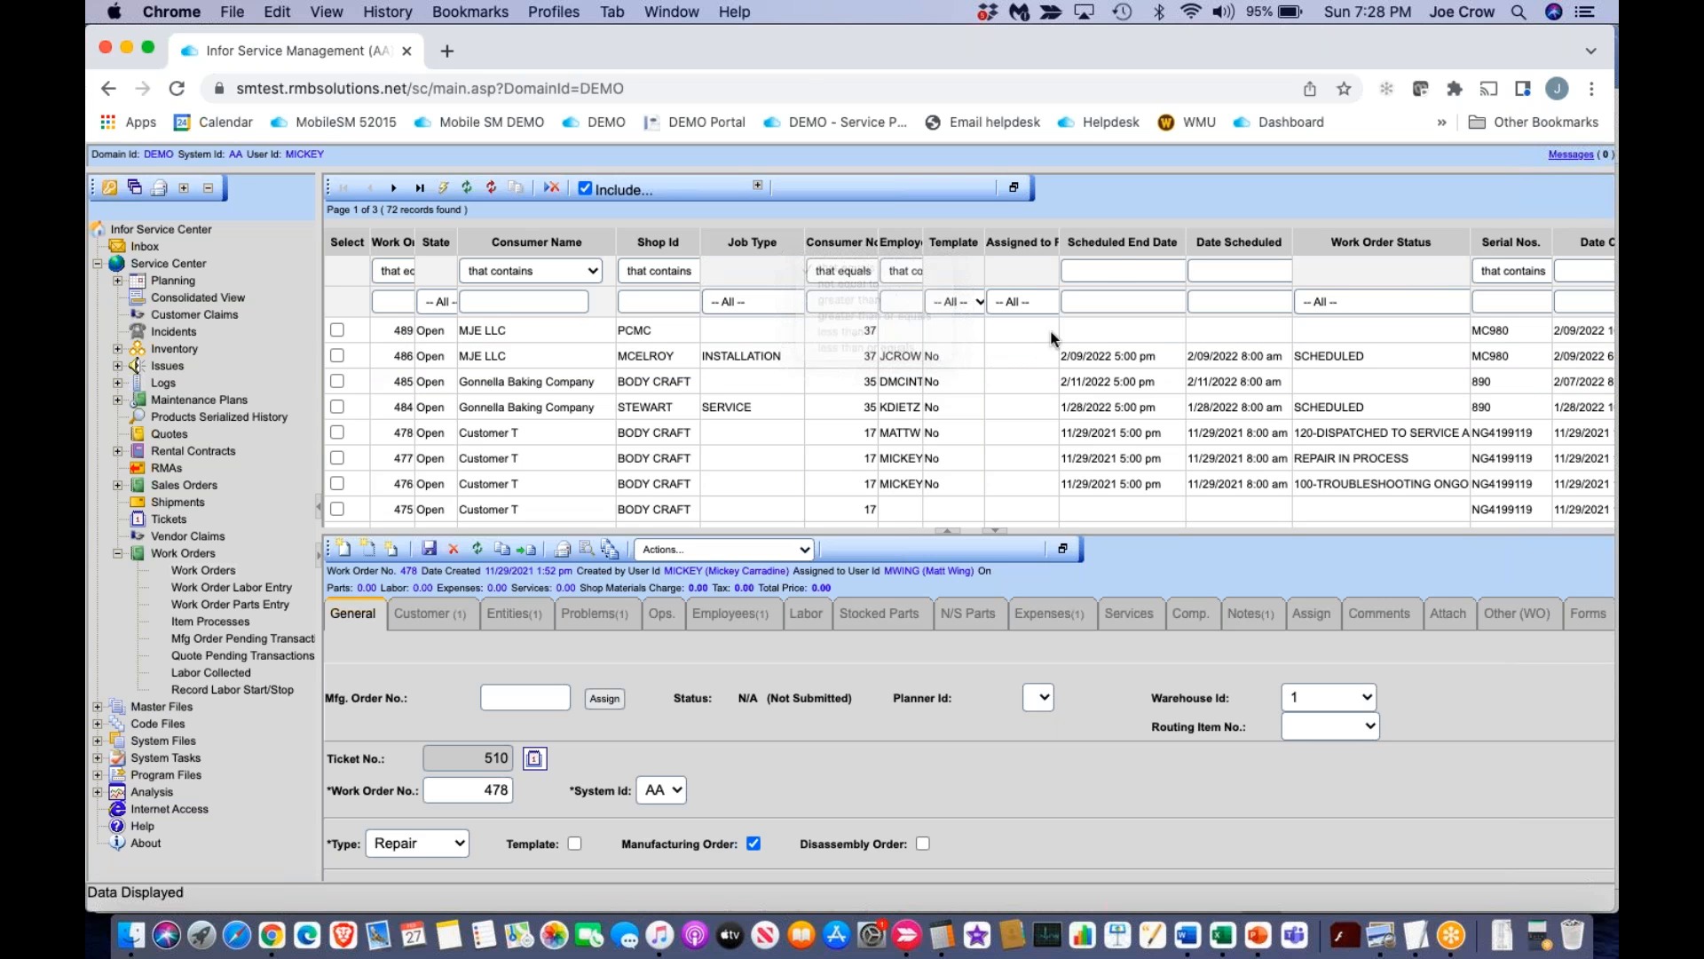
Set the Scheduled End Date filter range from 2/1/2022 12:00 am to 2/28/2022 12:00 am.
left_click(1115, 268)
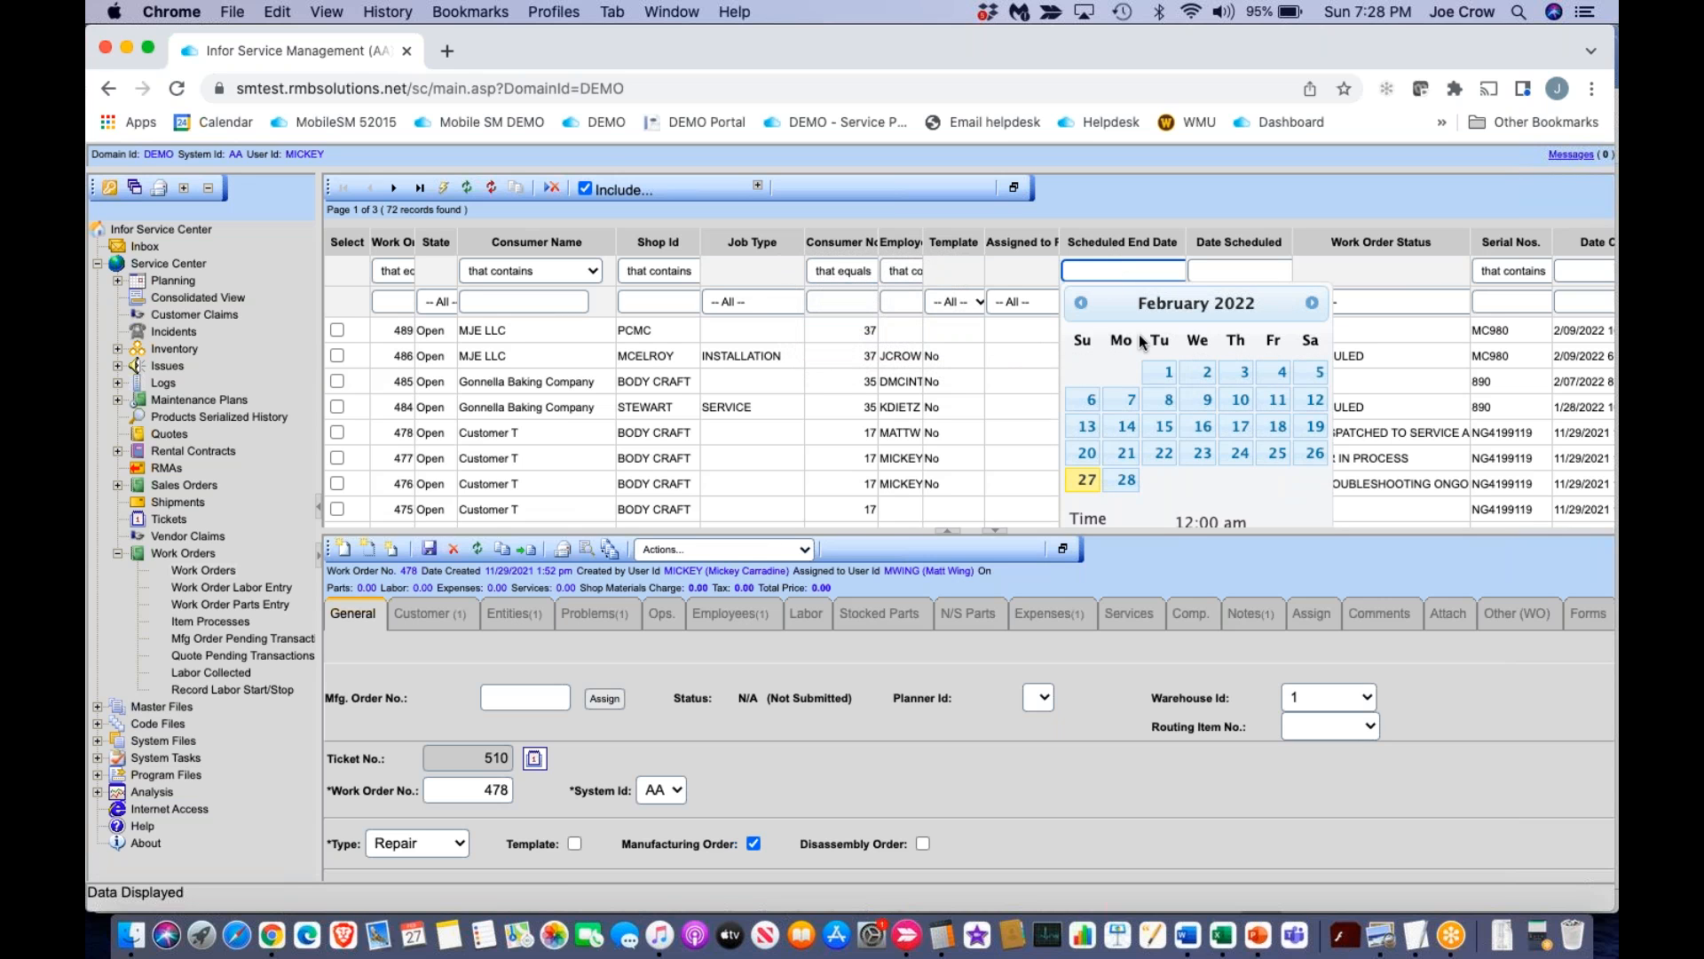
left_click(1165, 372)
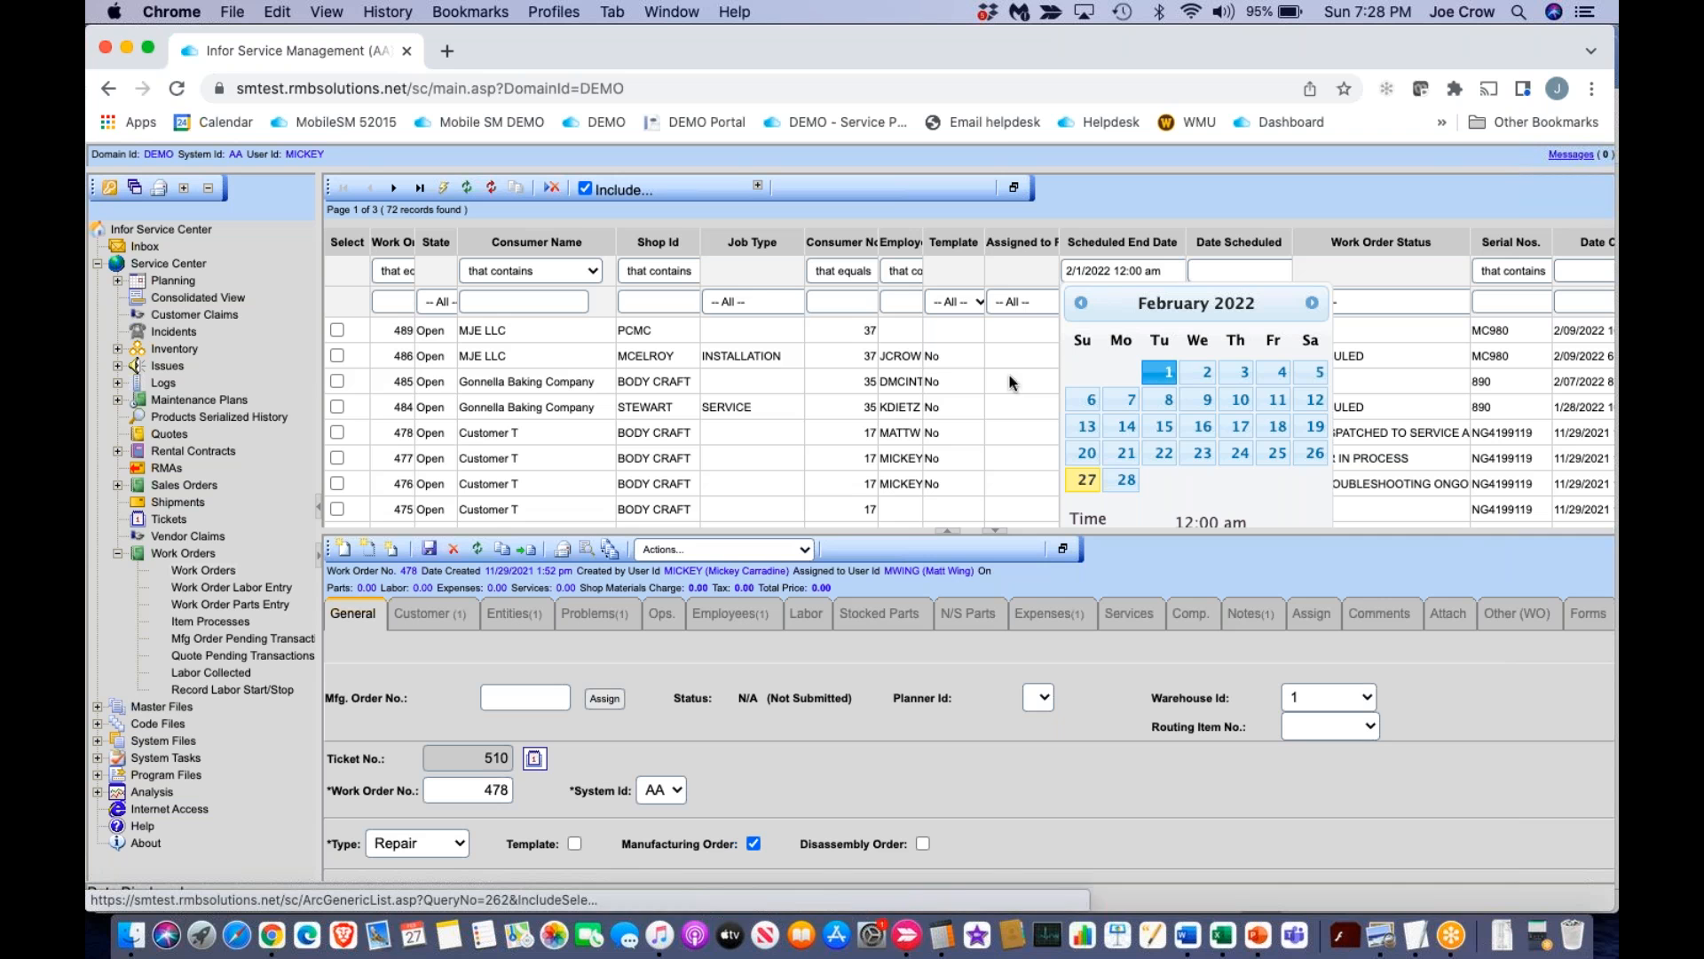
left_click(1165, 373)
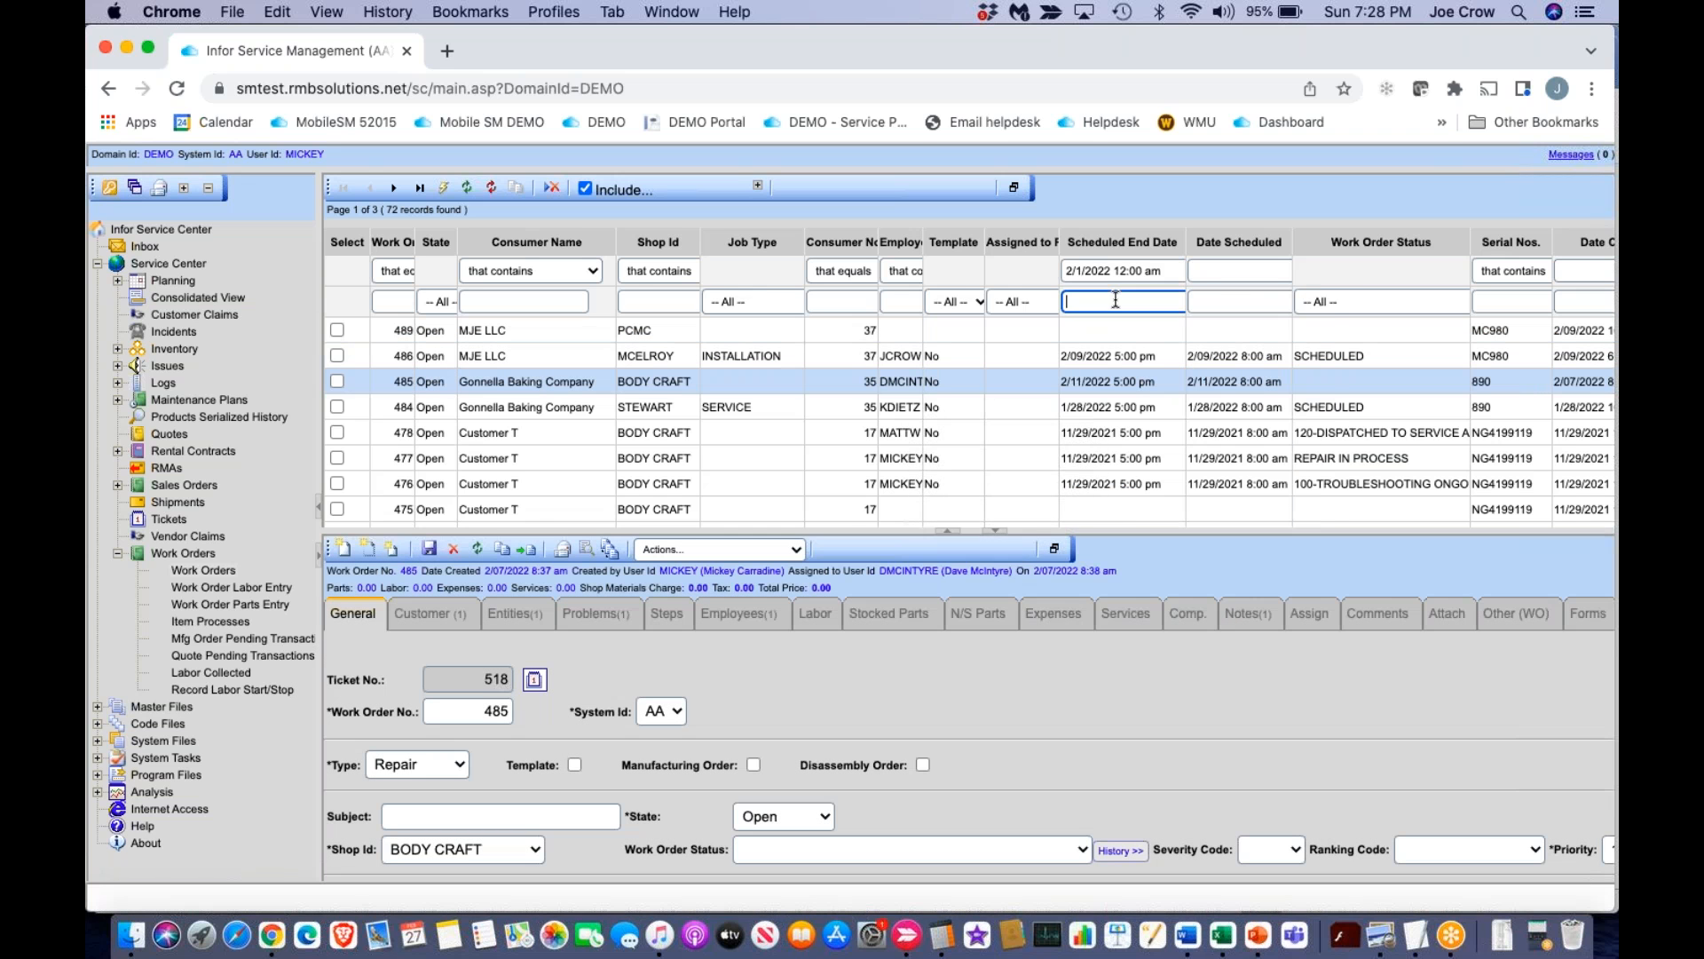
left_click(1115, 300)
left_click(1128, 513)
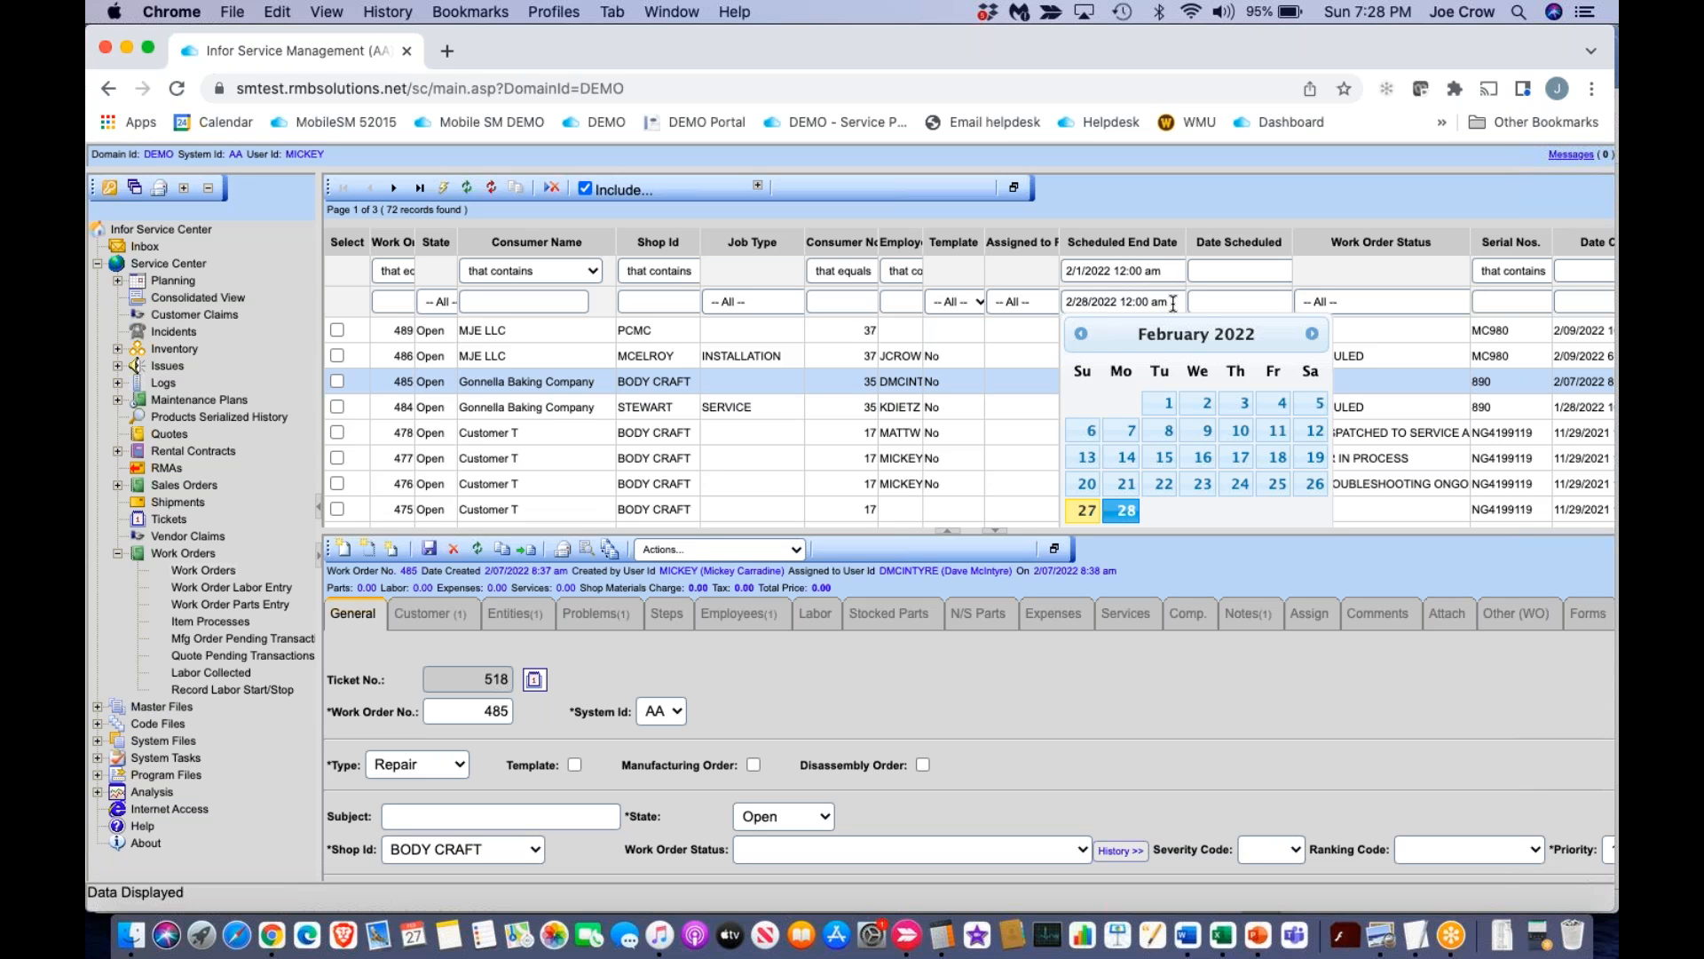
Clear the upper date of the Scheduled End Date filter range.
left_click(1086, 293)
key("BackSpace")
left_click(1170, 268)
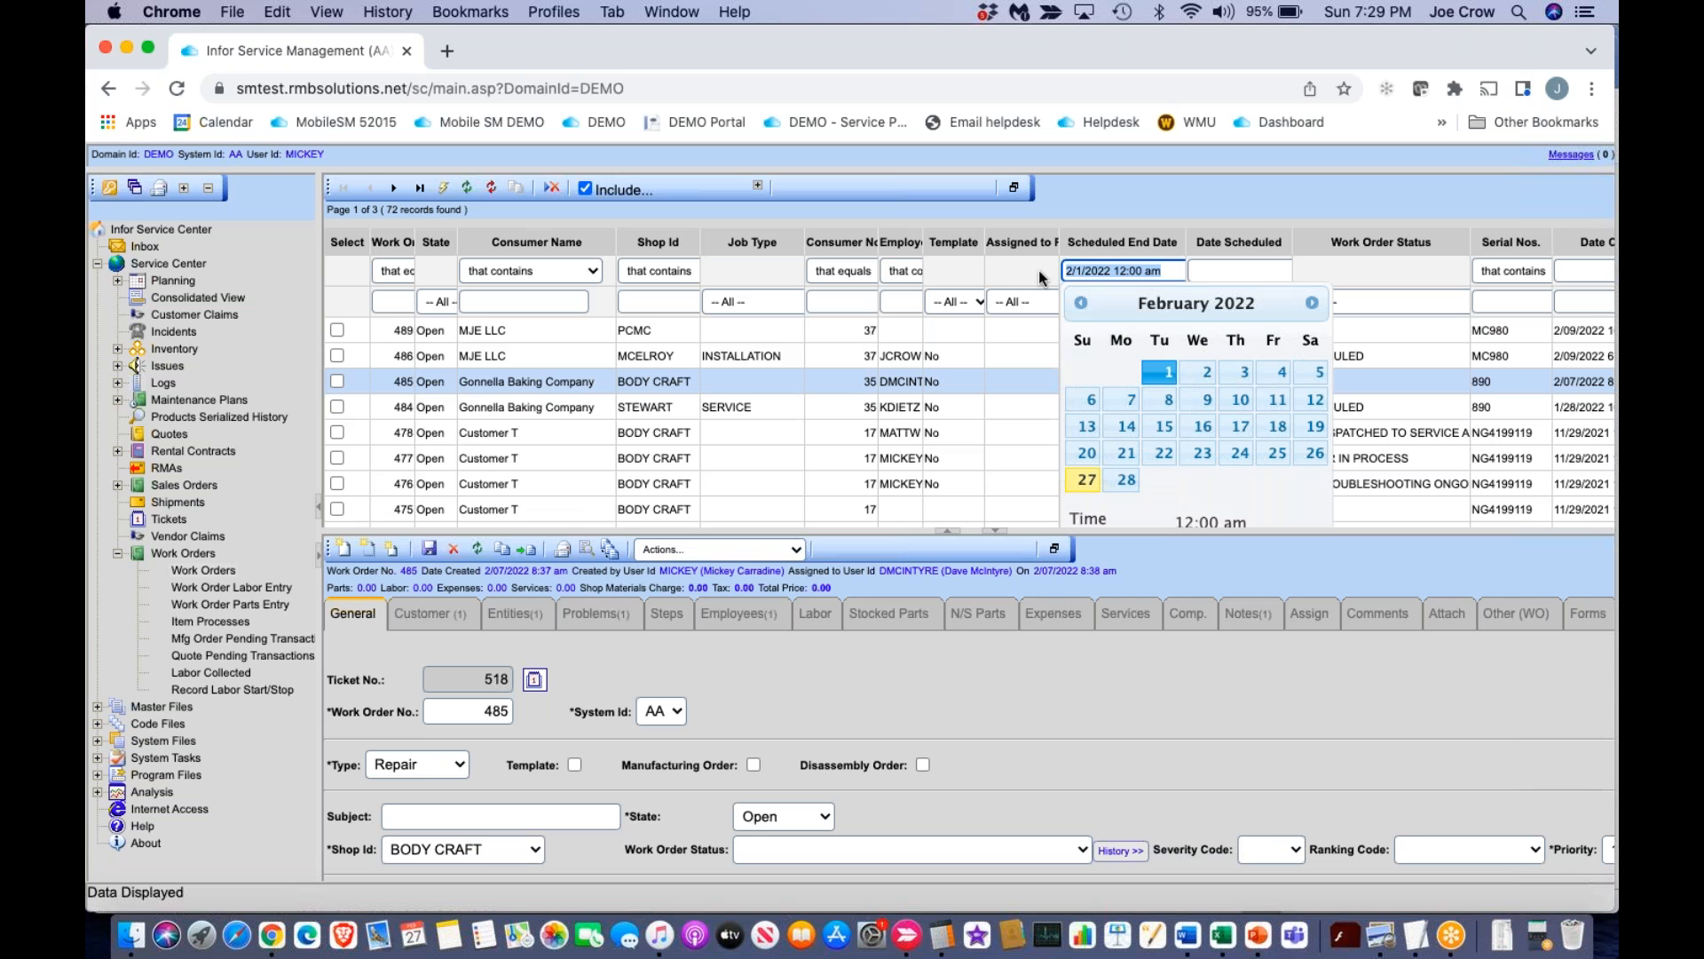
Open the Gonnella Baking Company SERVICE work order, view the MJE LLC INSTALLATION one, then reopen the Gonnella SERVICE record.
left_click(999, 401)
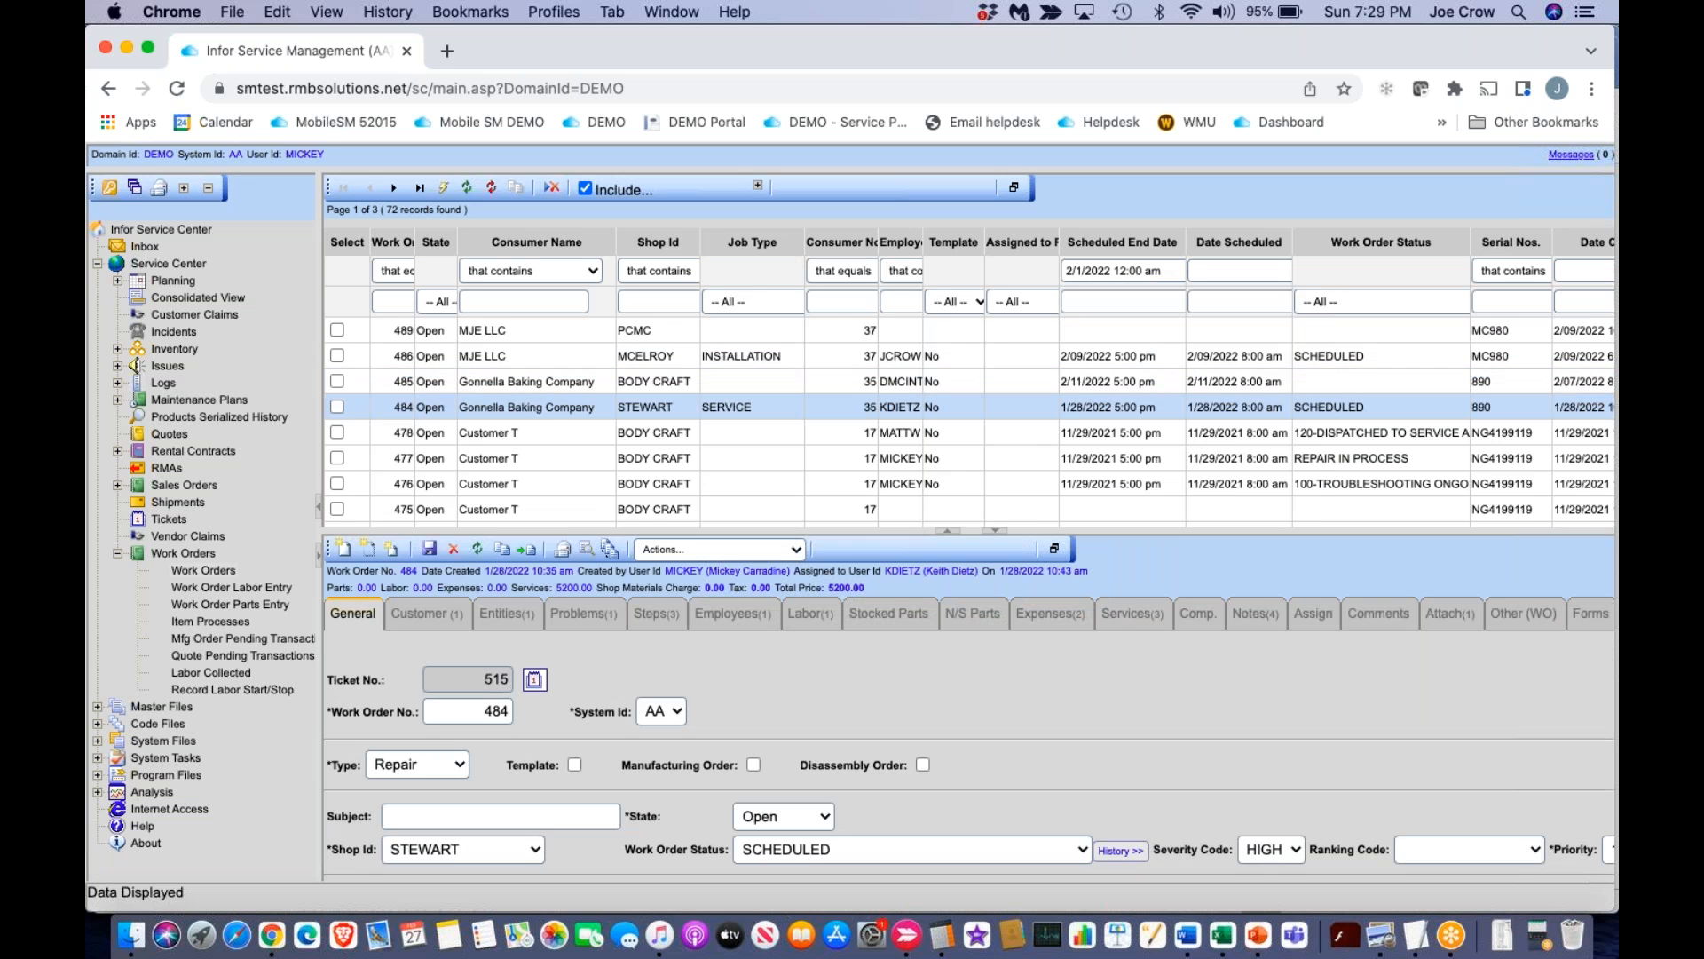
left_click(768, 364)
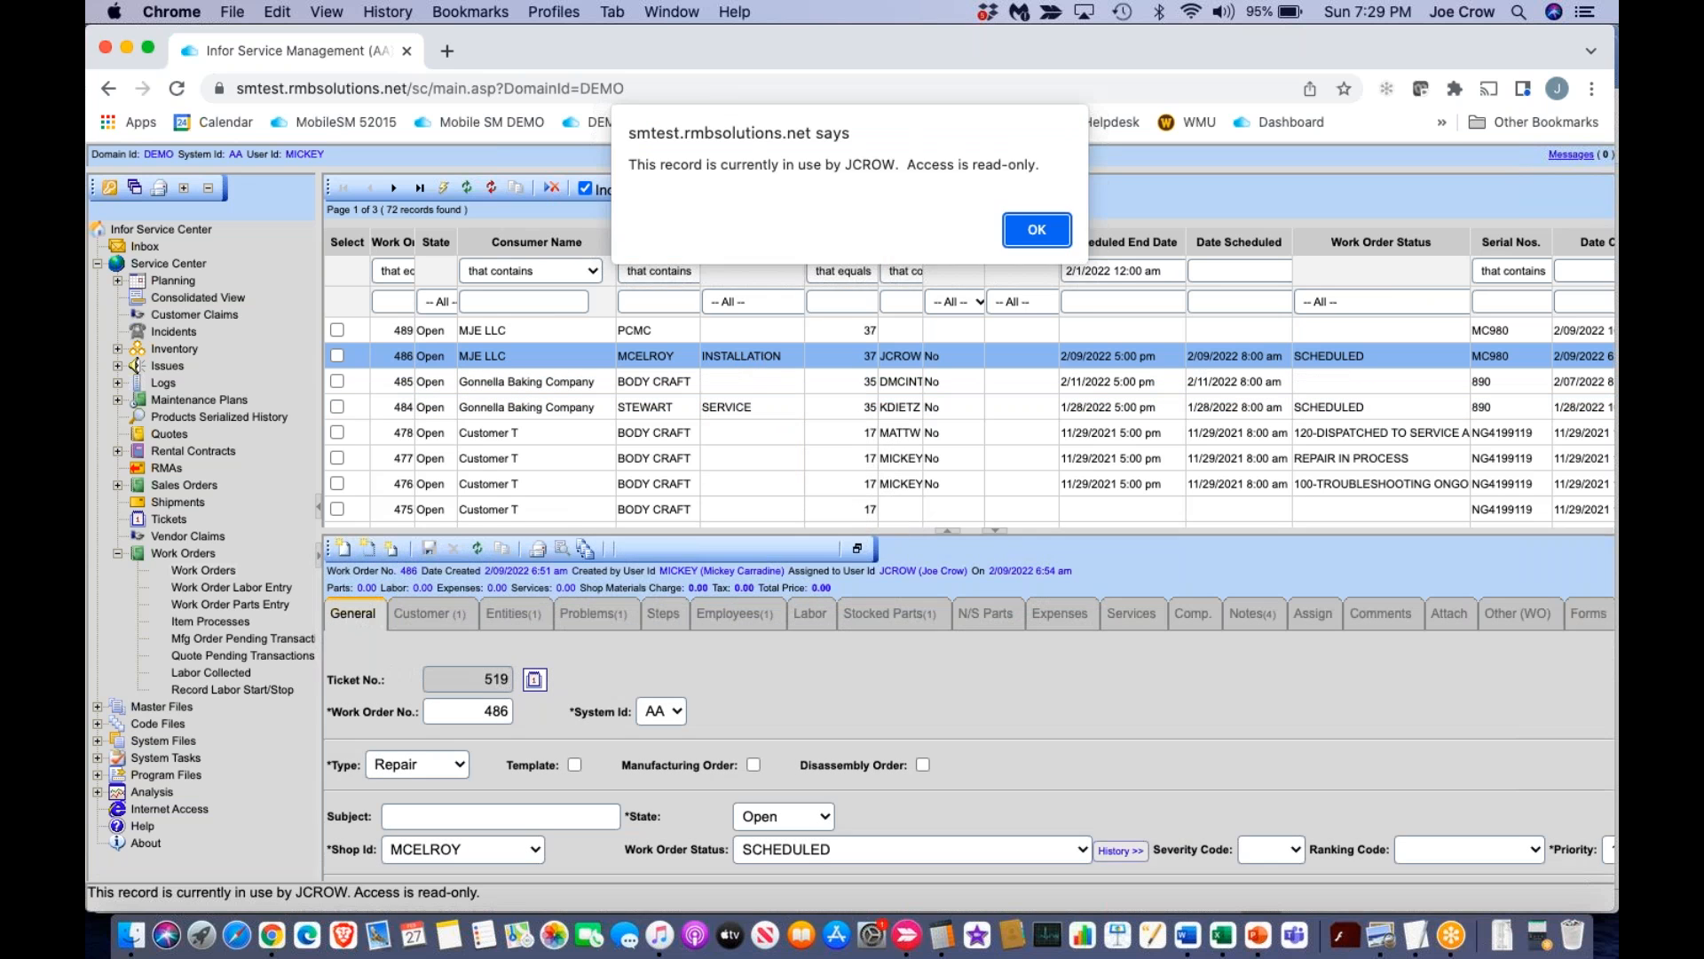
left_click(1035, 230)
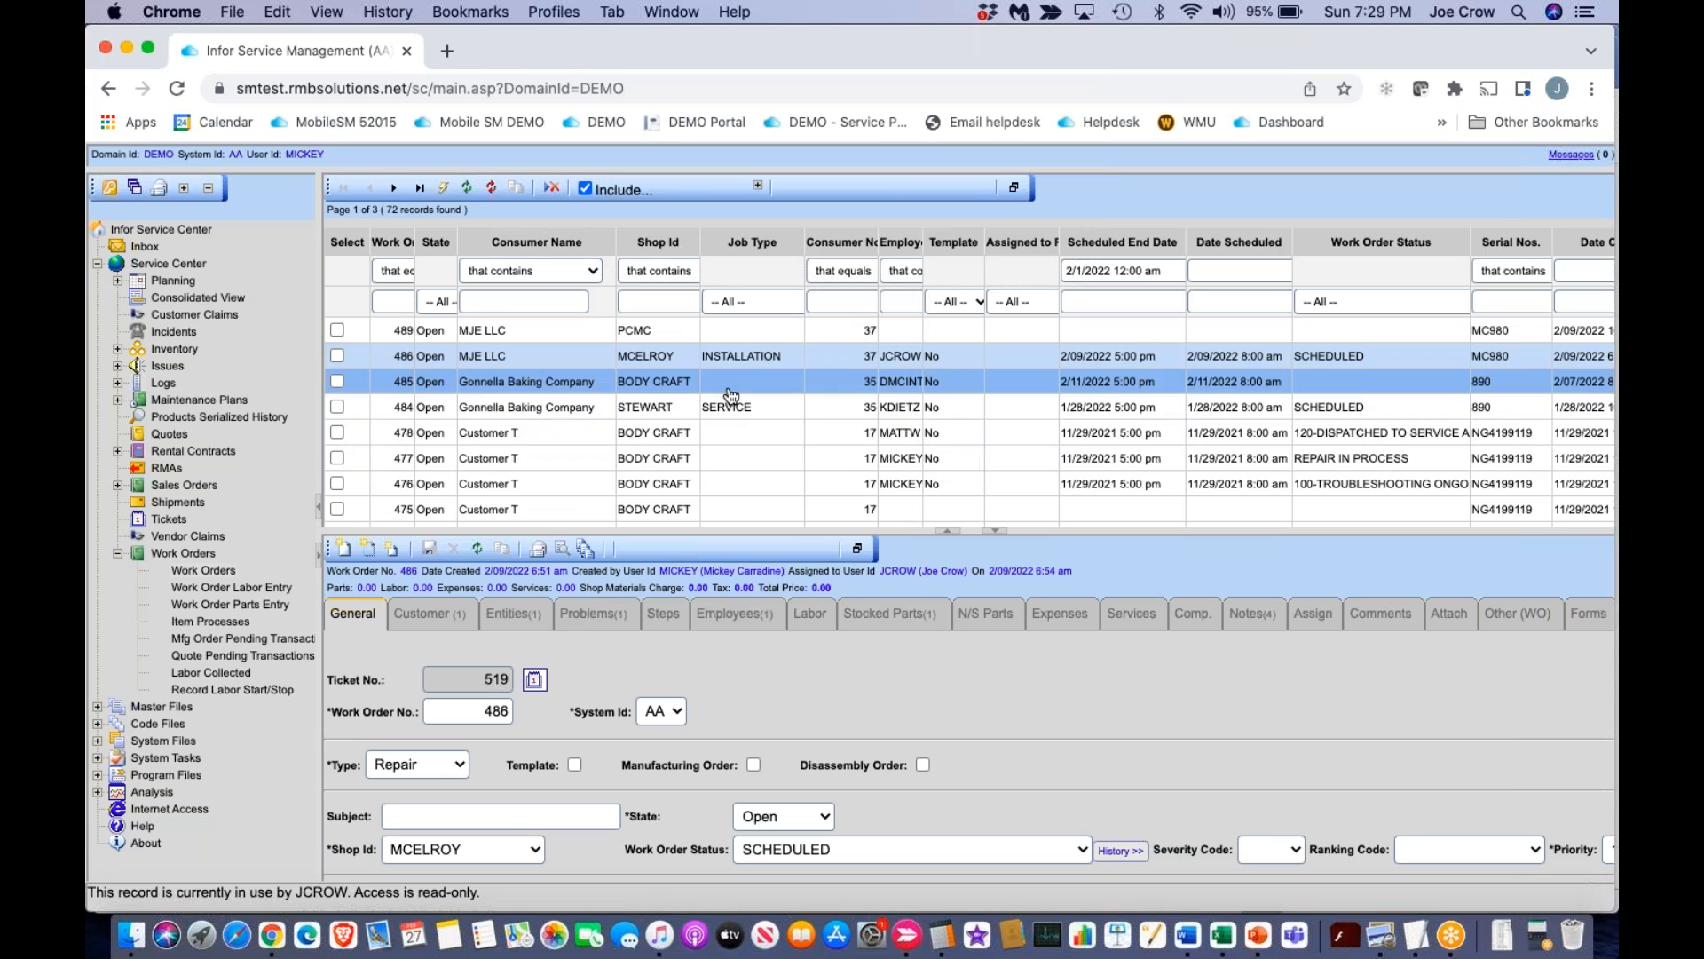
left_click(750, 409)
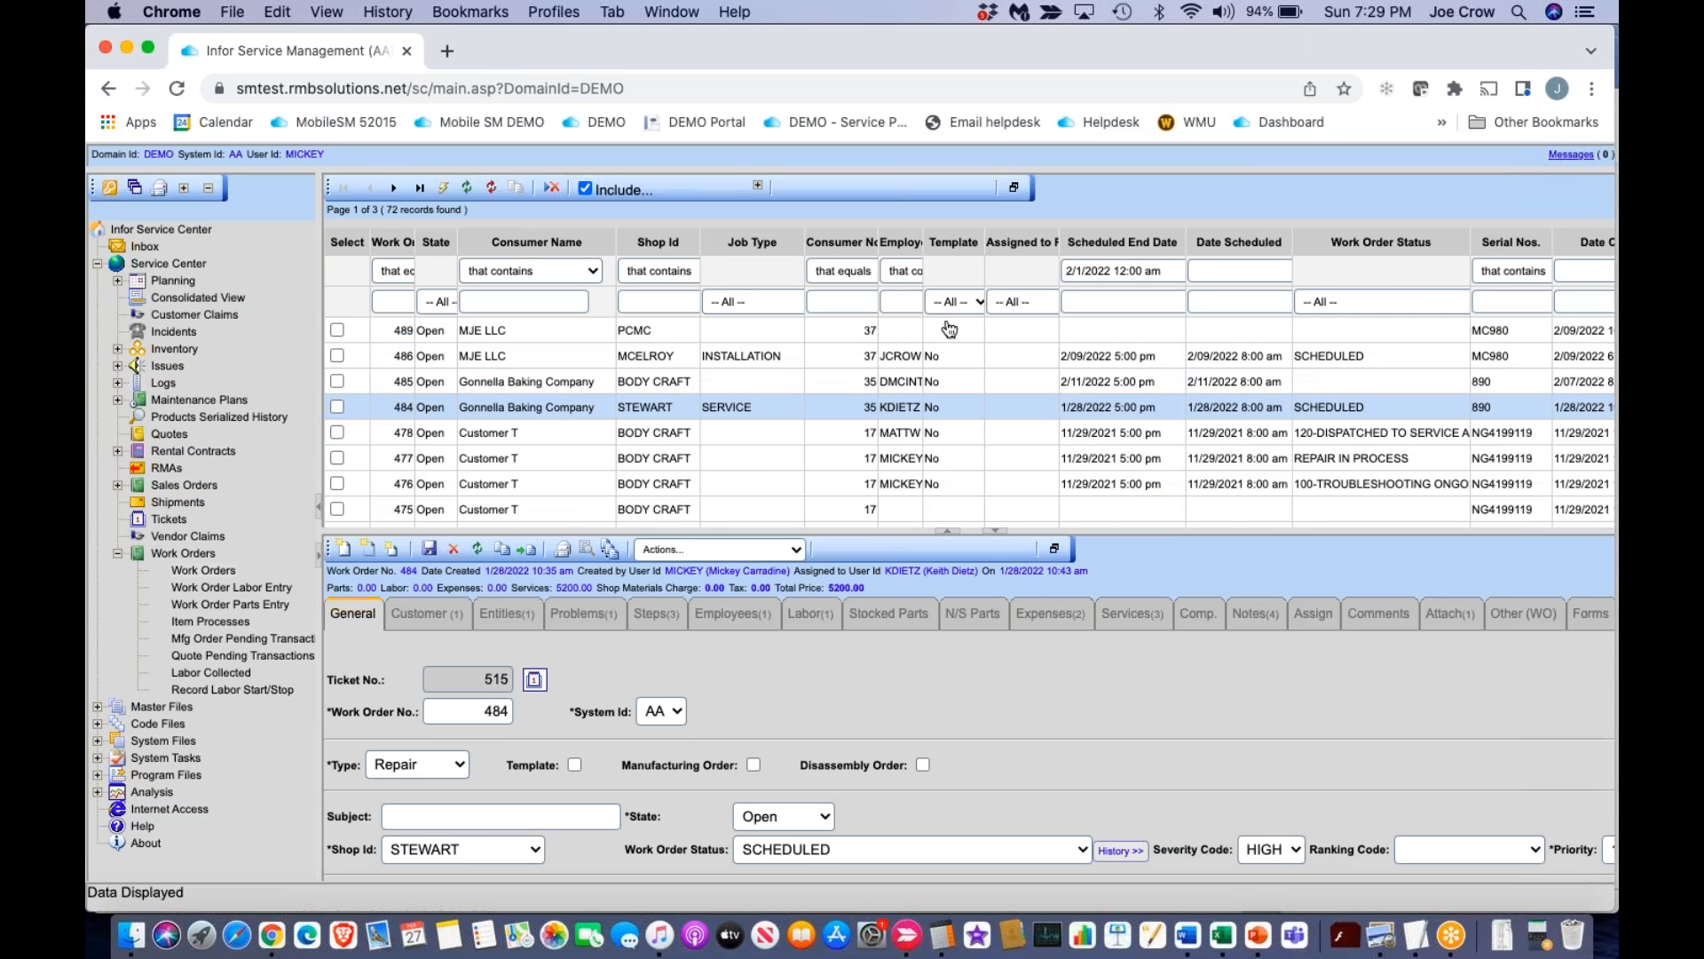
Expand the work order list to the full height of the work area and look through its records.
left_click(1013, 188)
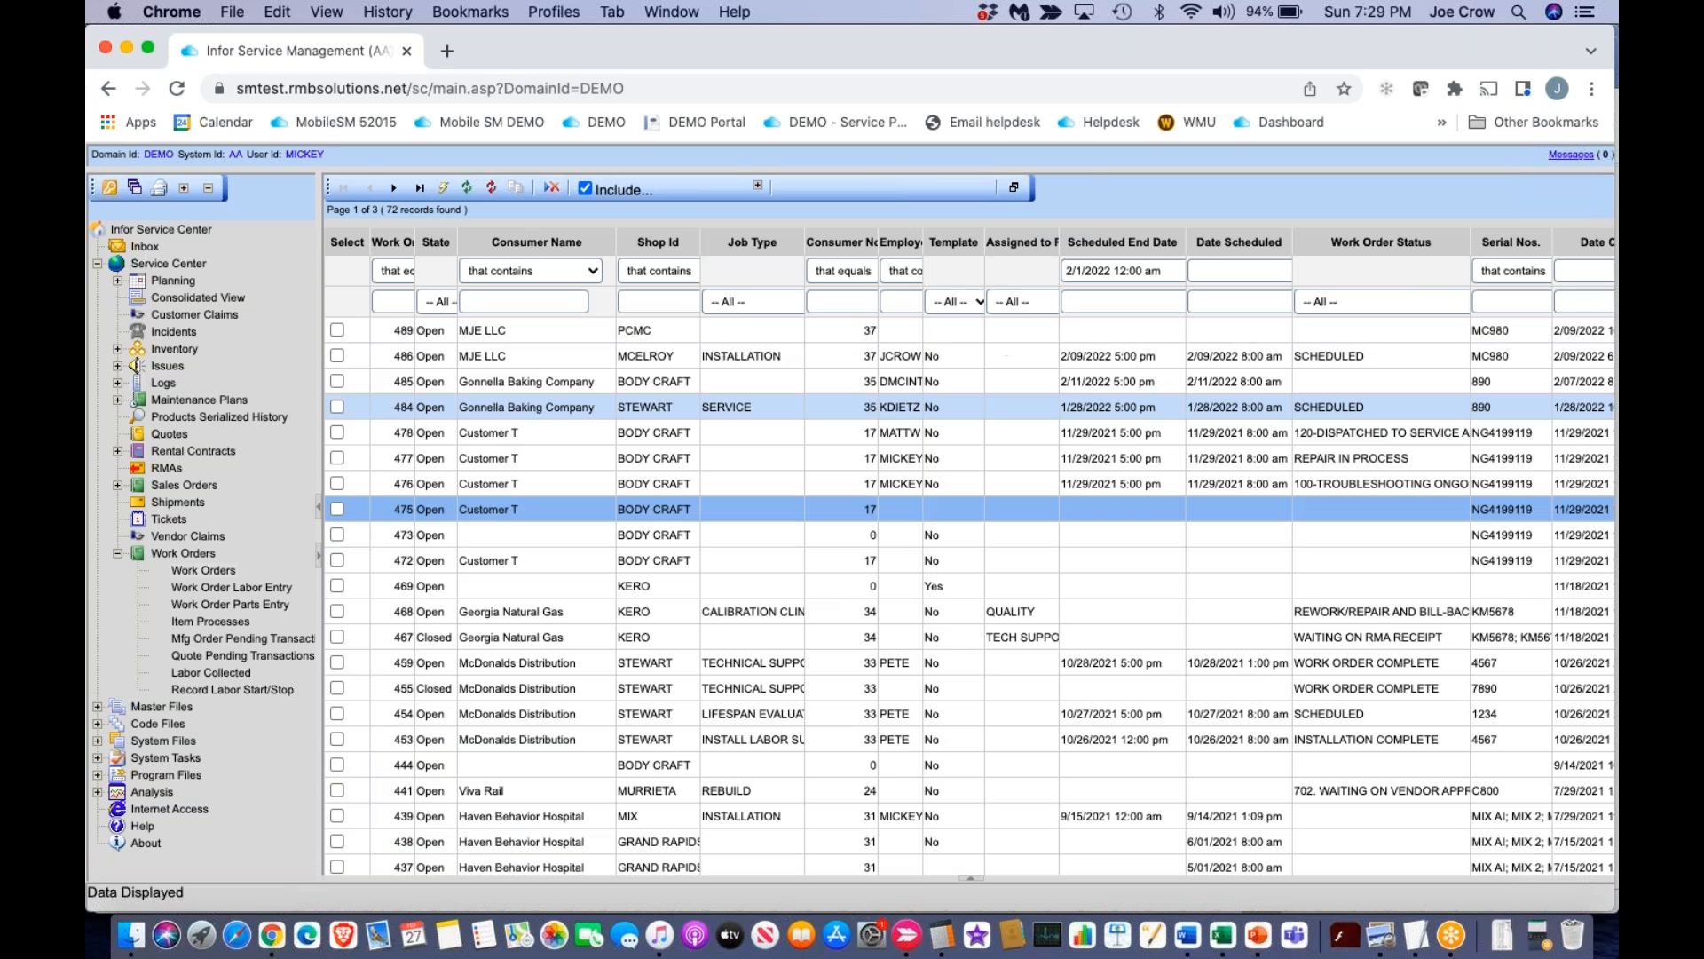
scroll(799, 516, "down", 1)
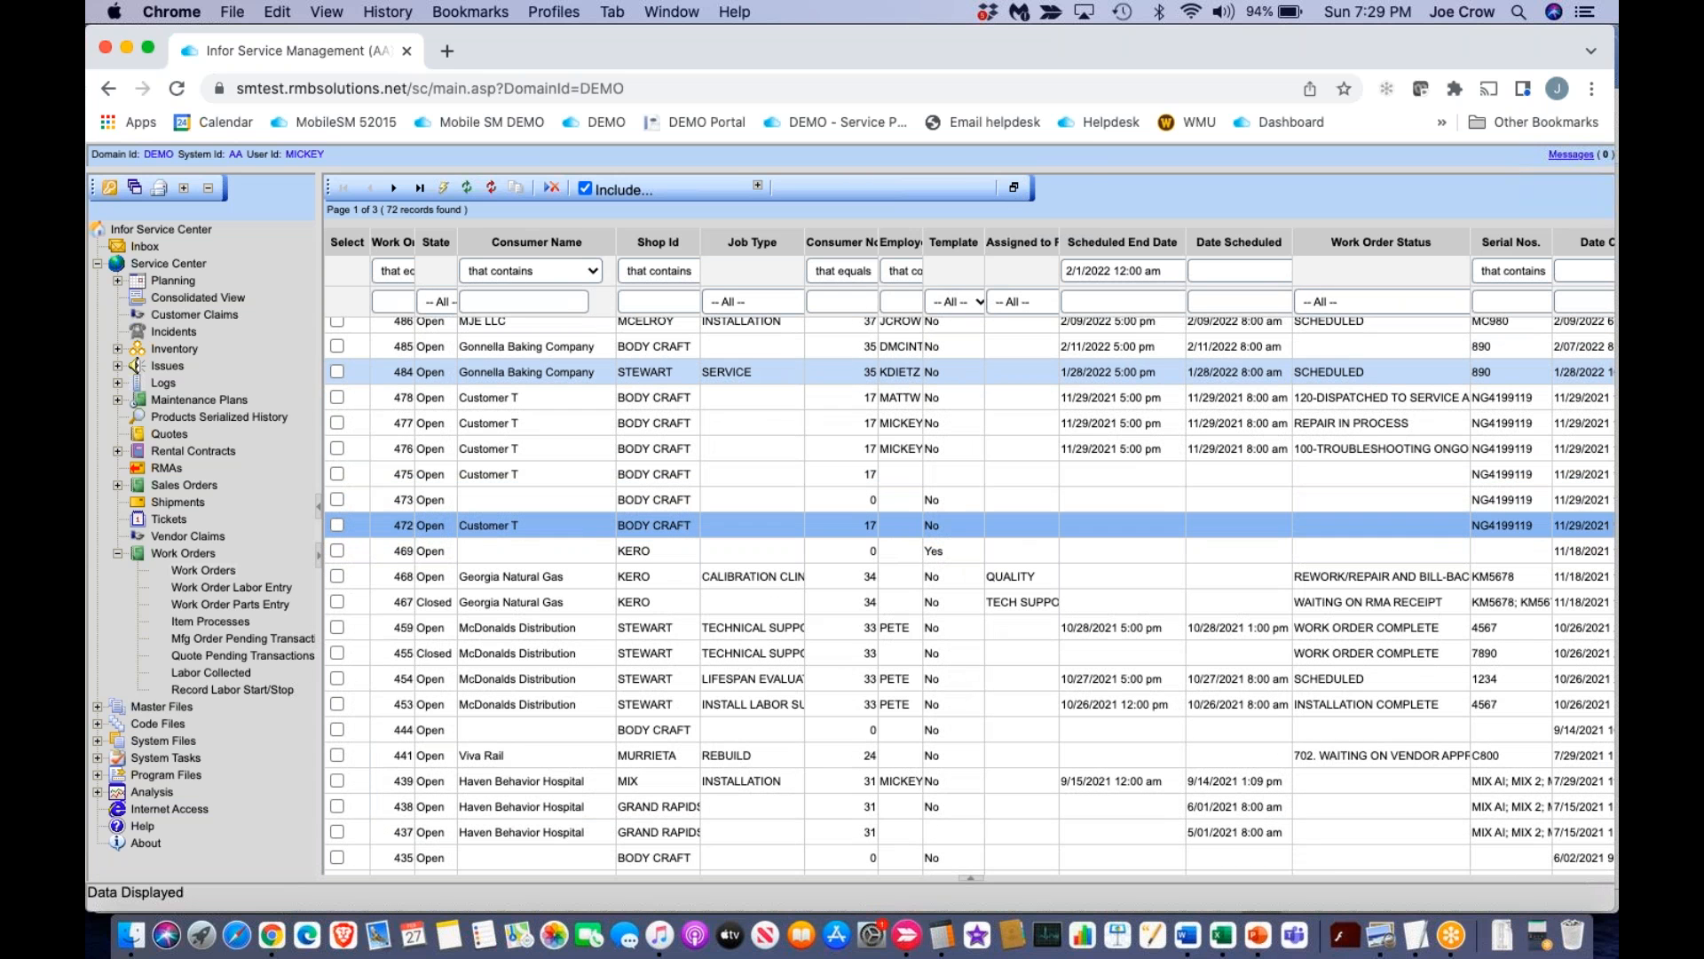
scroll(799, 524, "up", 1)
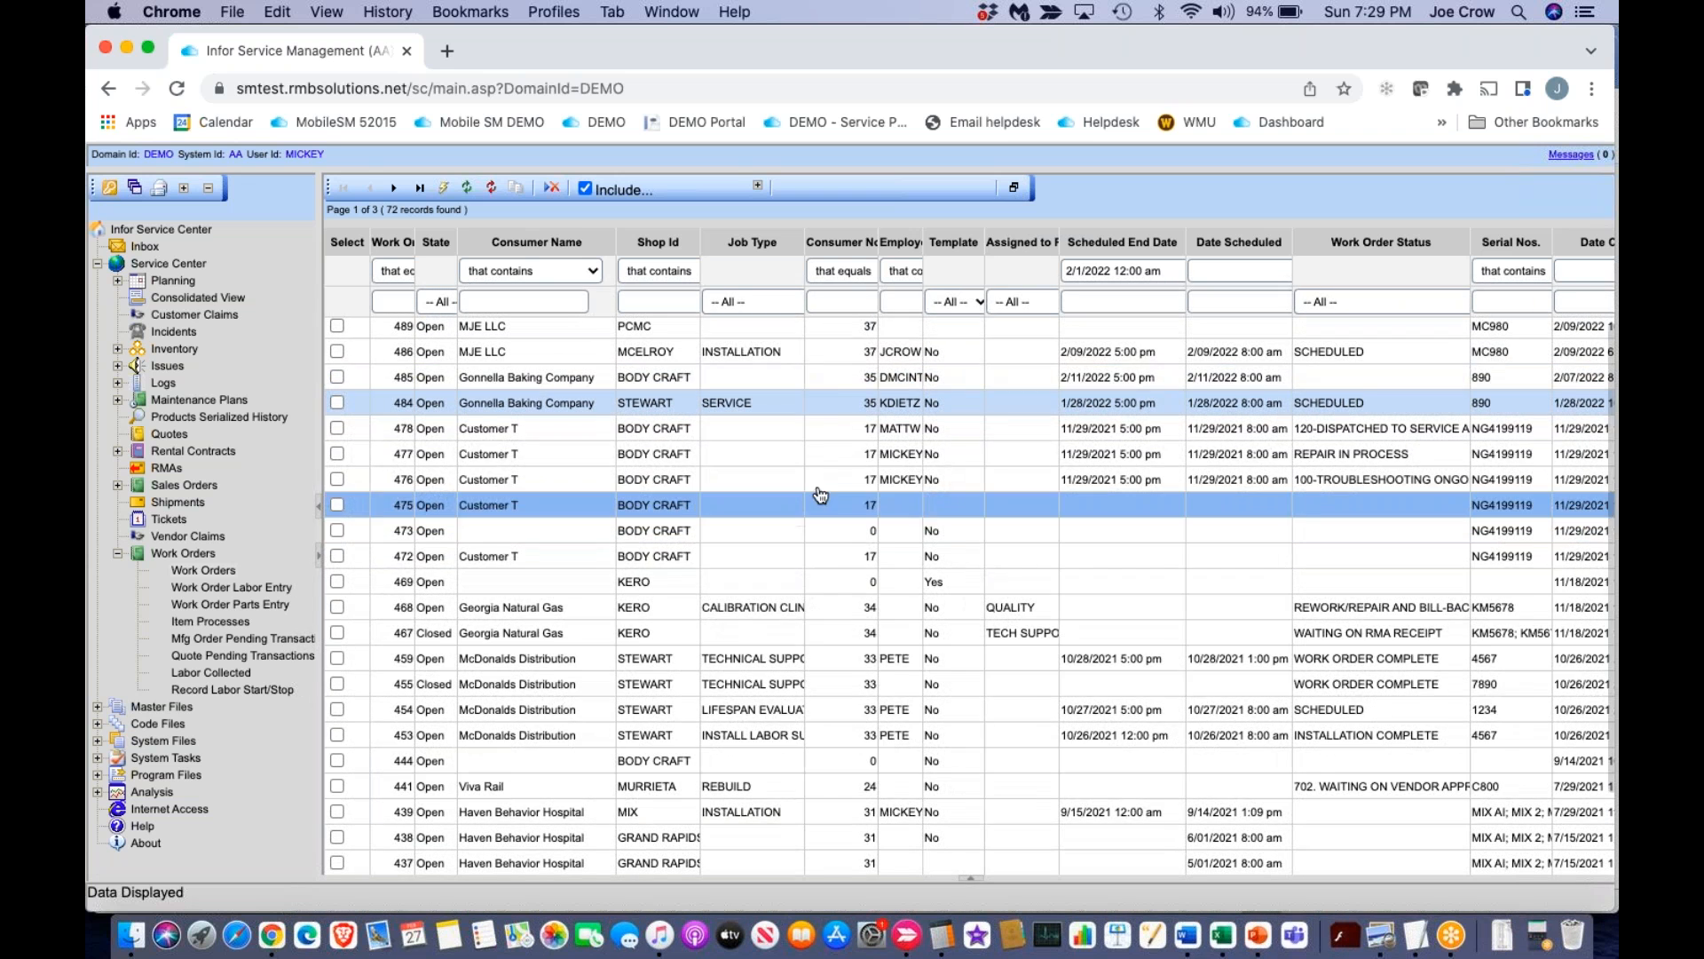
Hide the navigation tree to widen the list, bring it back, and restore the split view with the work order details.
left_click(320, 514)
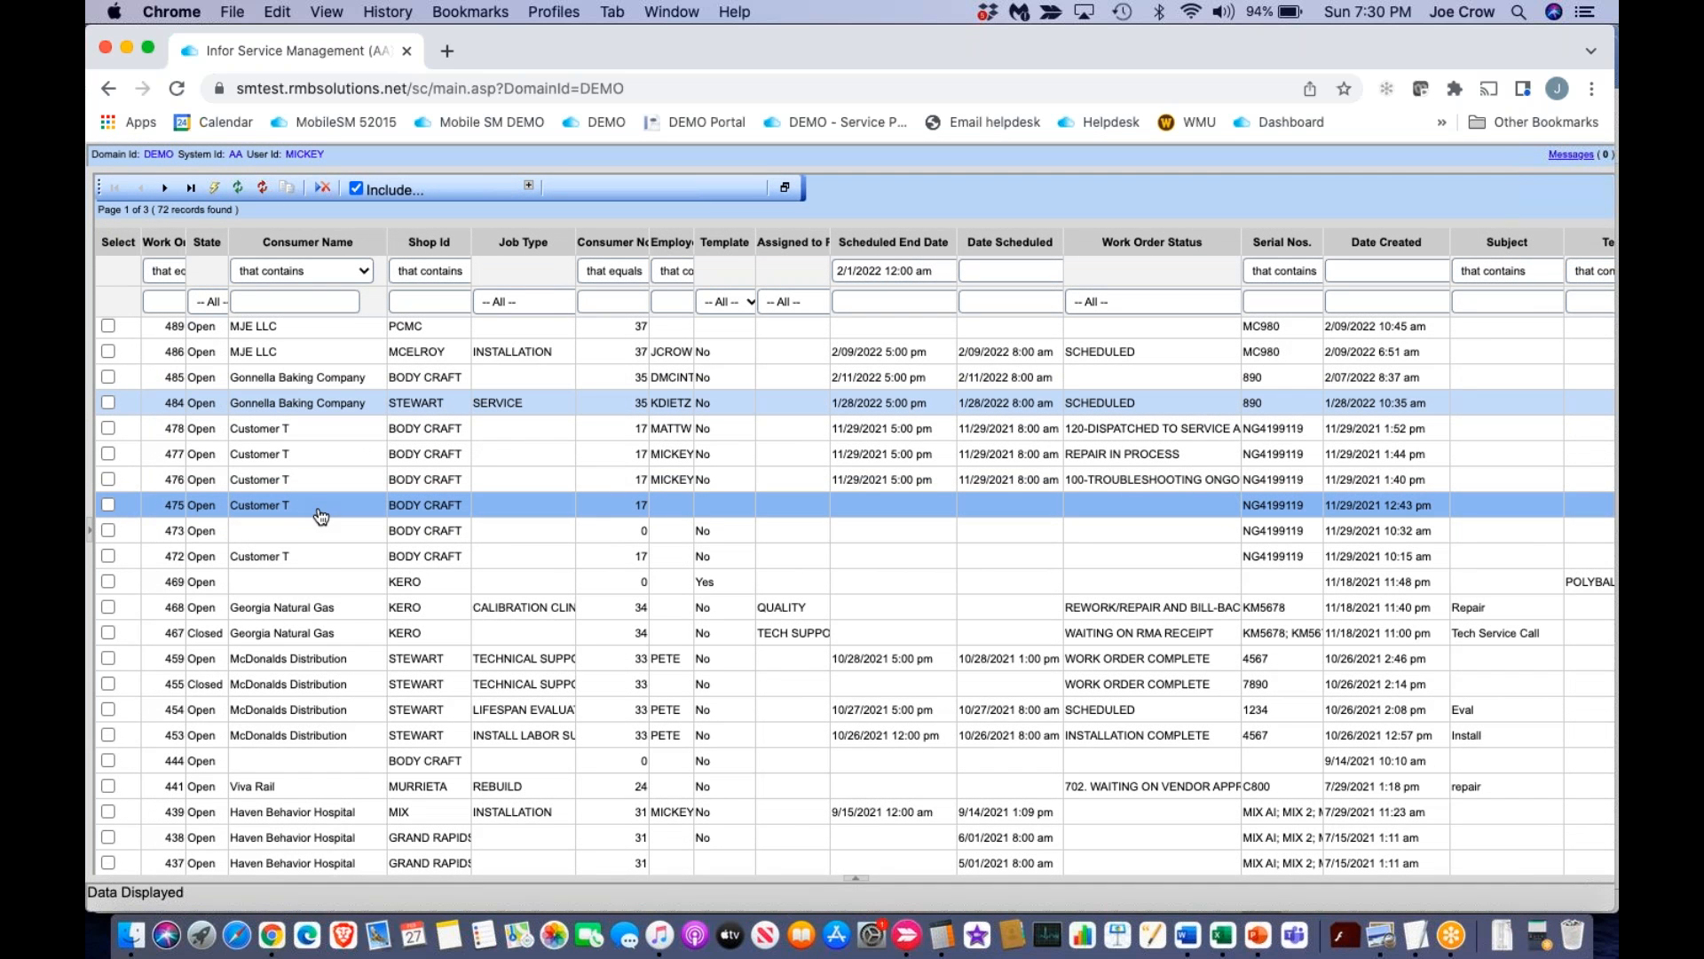
left_click(91, 536)
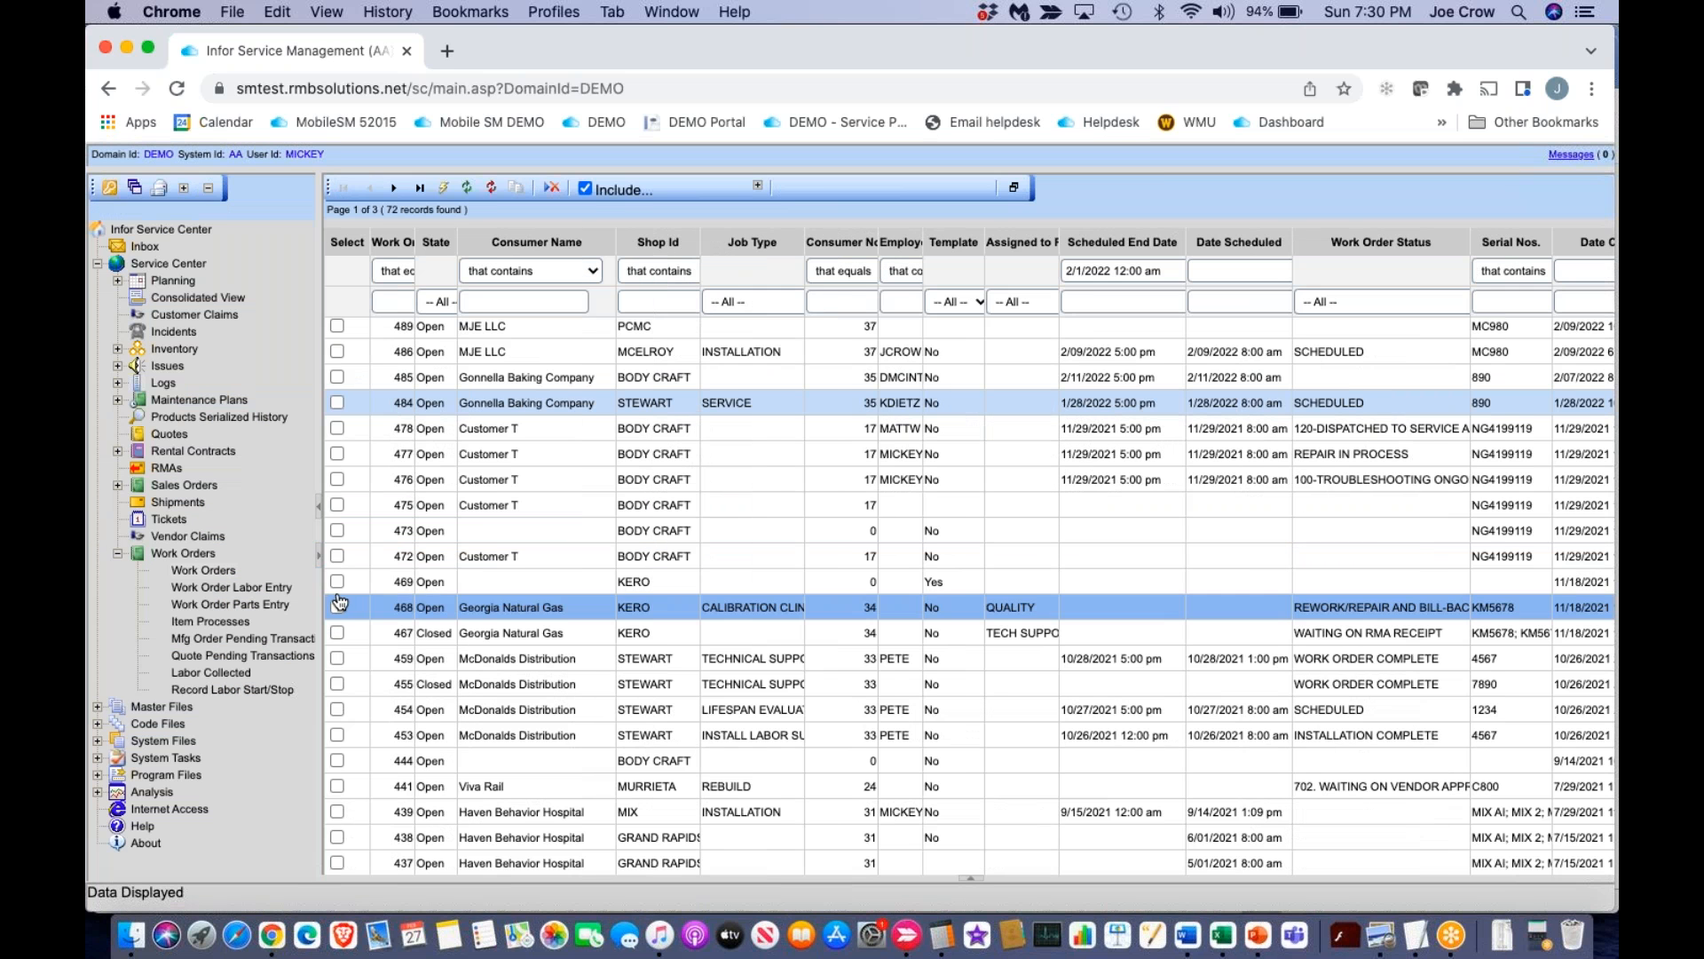
left_click(1012, 188)
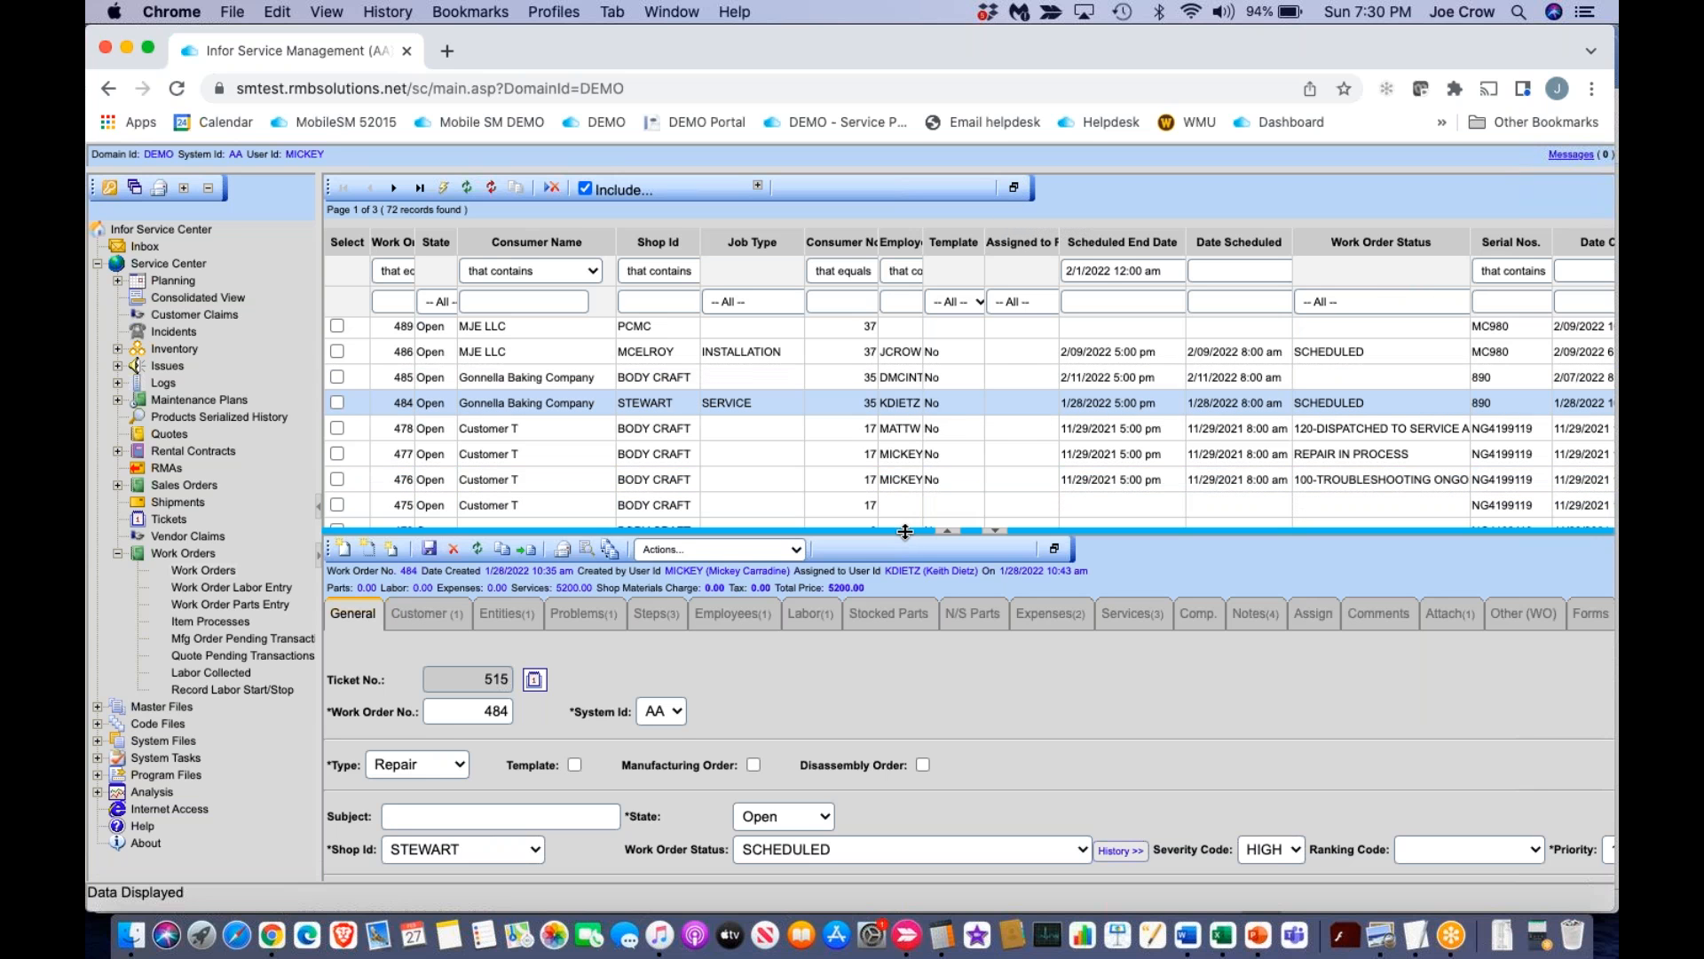
Enlarge the work order detail pane by raising its divider, then expand the details to fill the whole work area.
left_click_drag(904, 532, 907, 418)
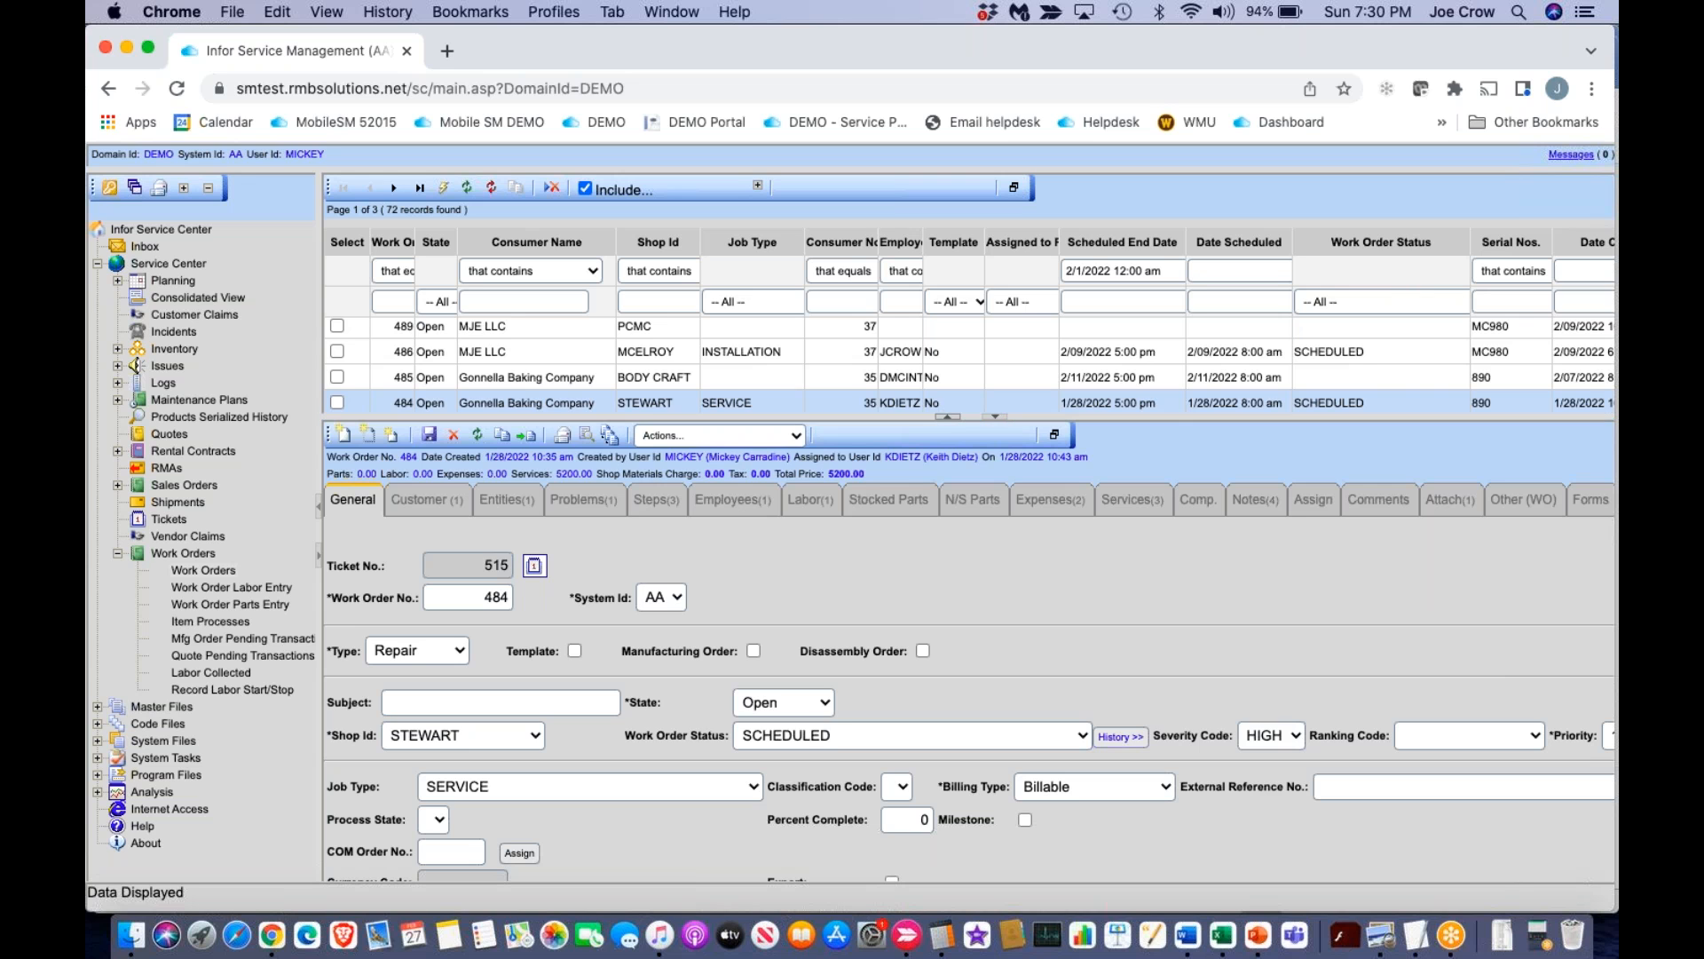
left_click(947, 416)
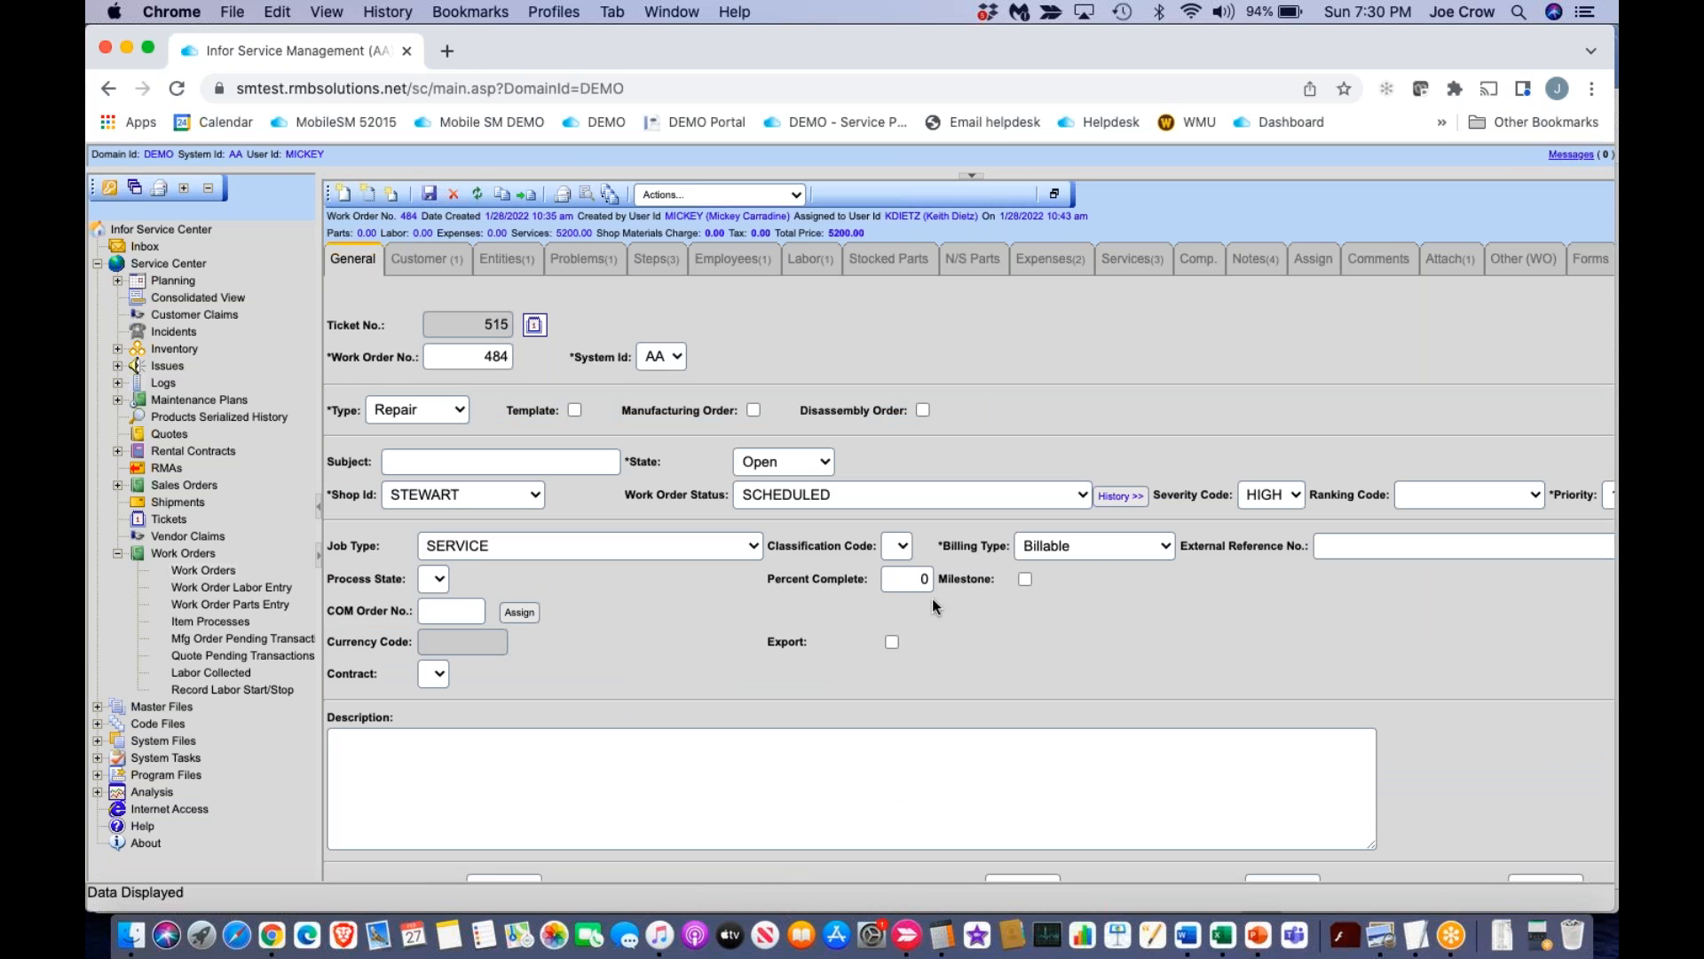
left_click(973, 180)
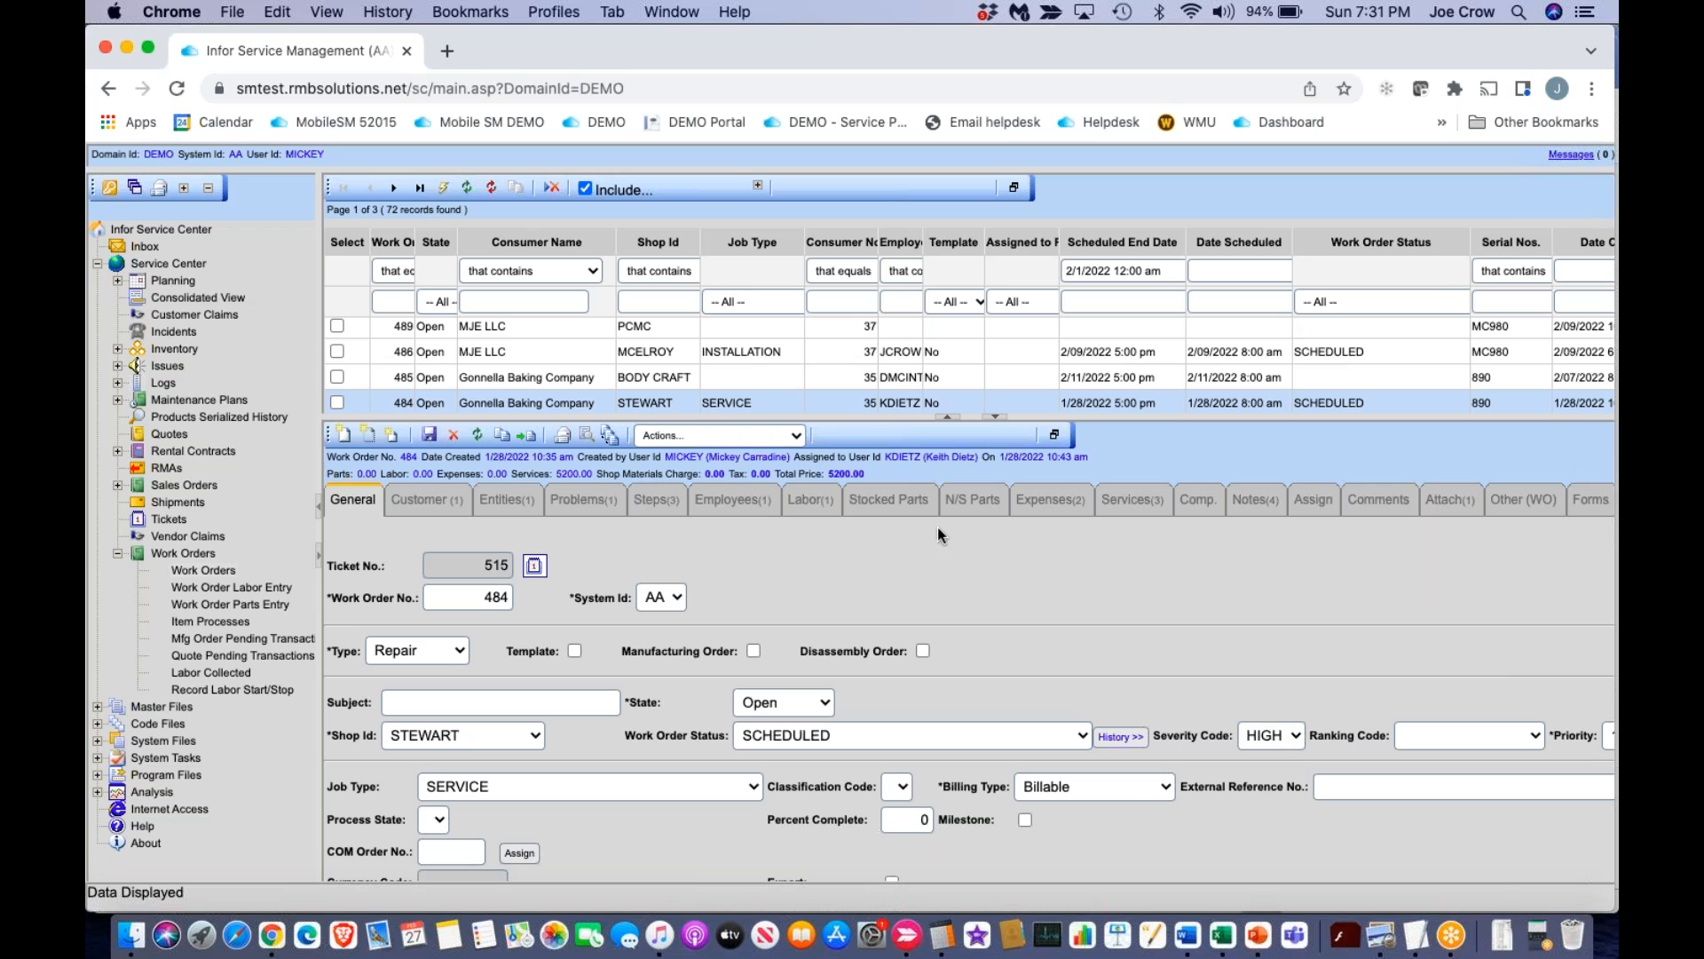
left_click(1053, 436)
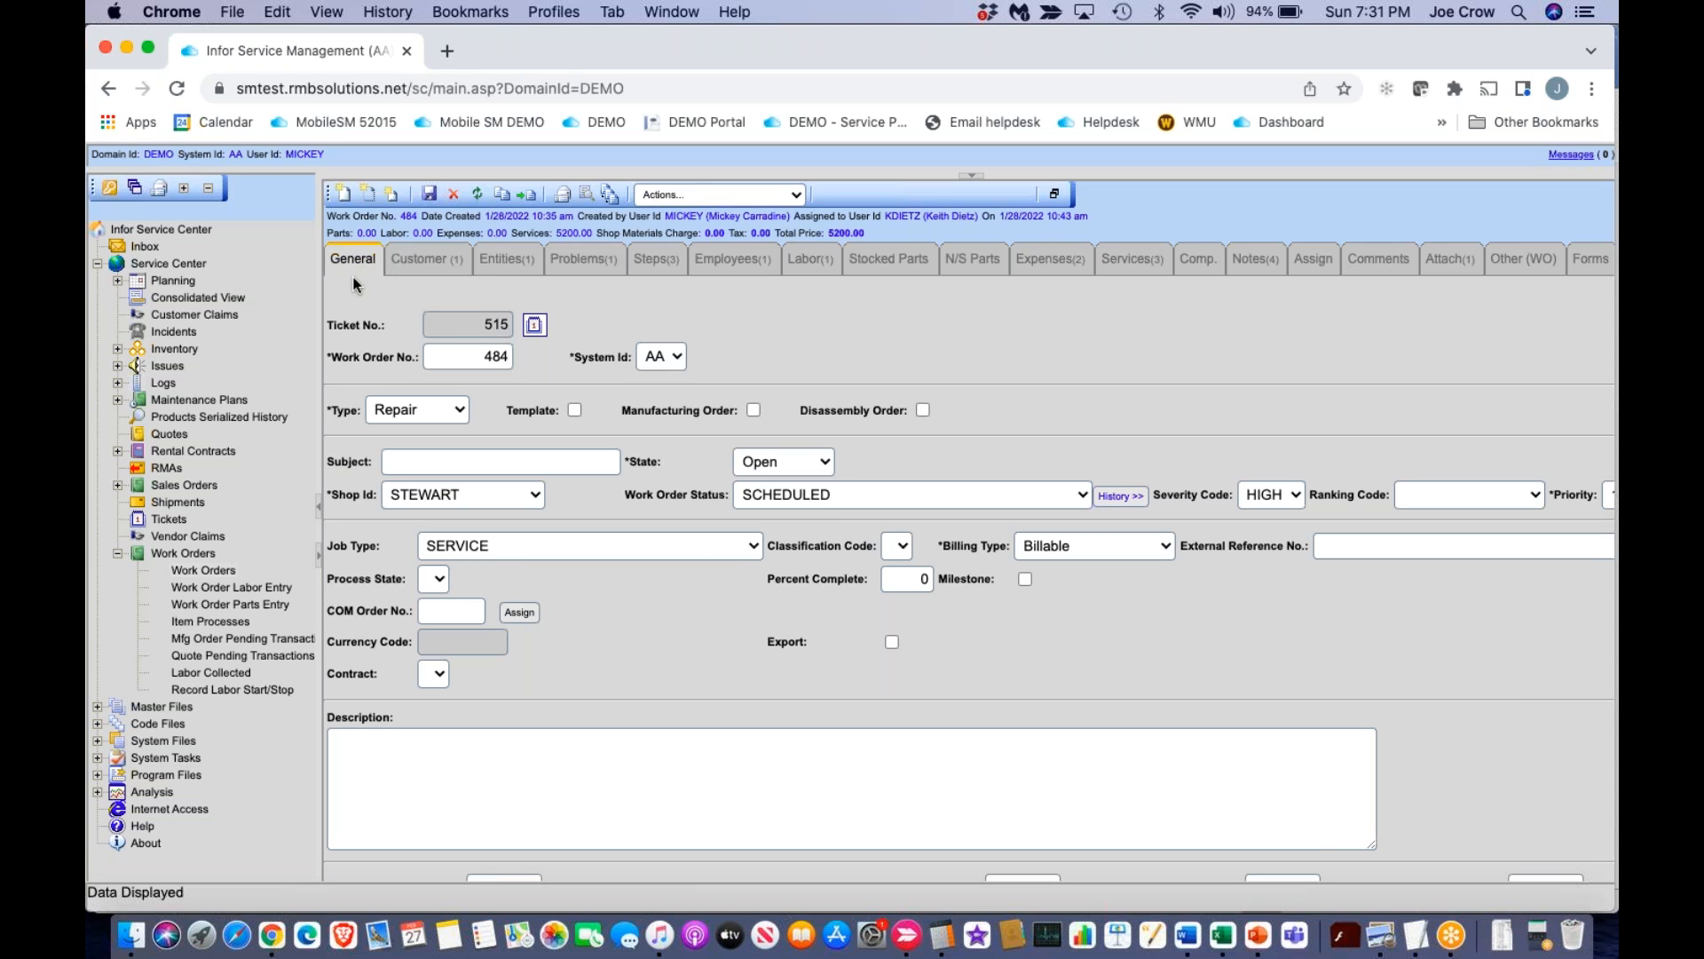
Create and save a new work order with its default values, and look over the actions available for it.
left_click(345, 195)
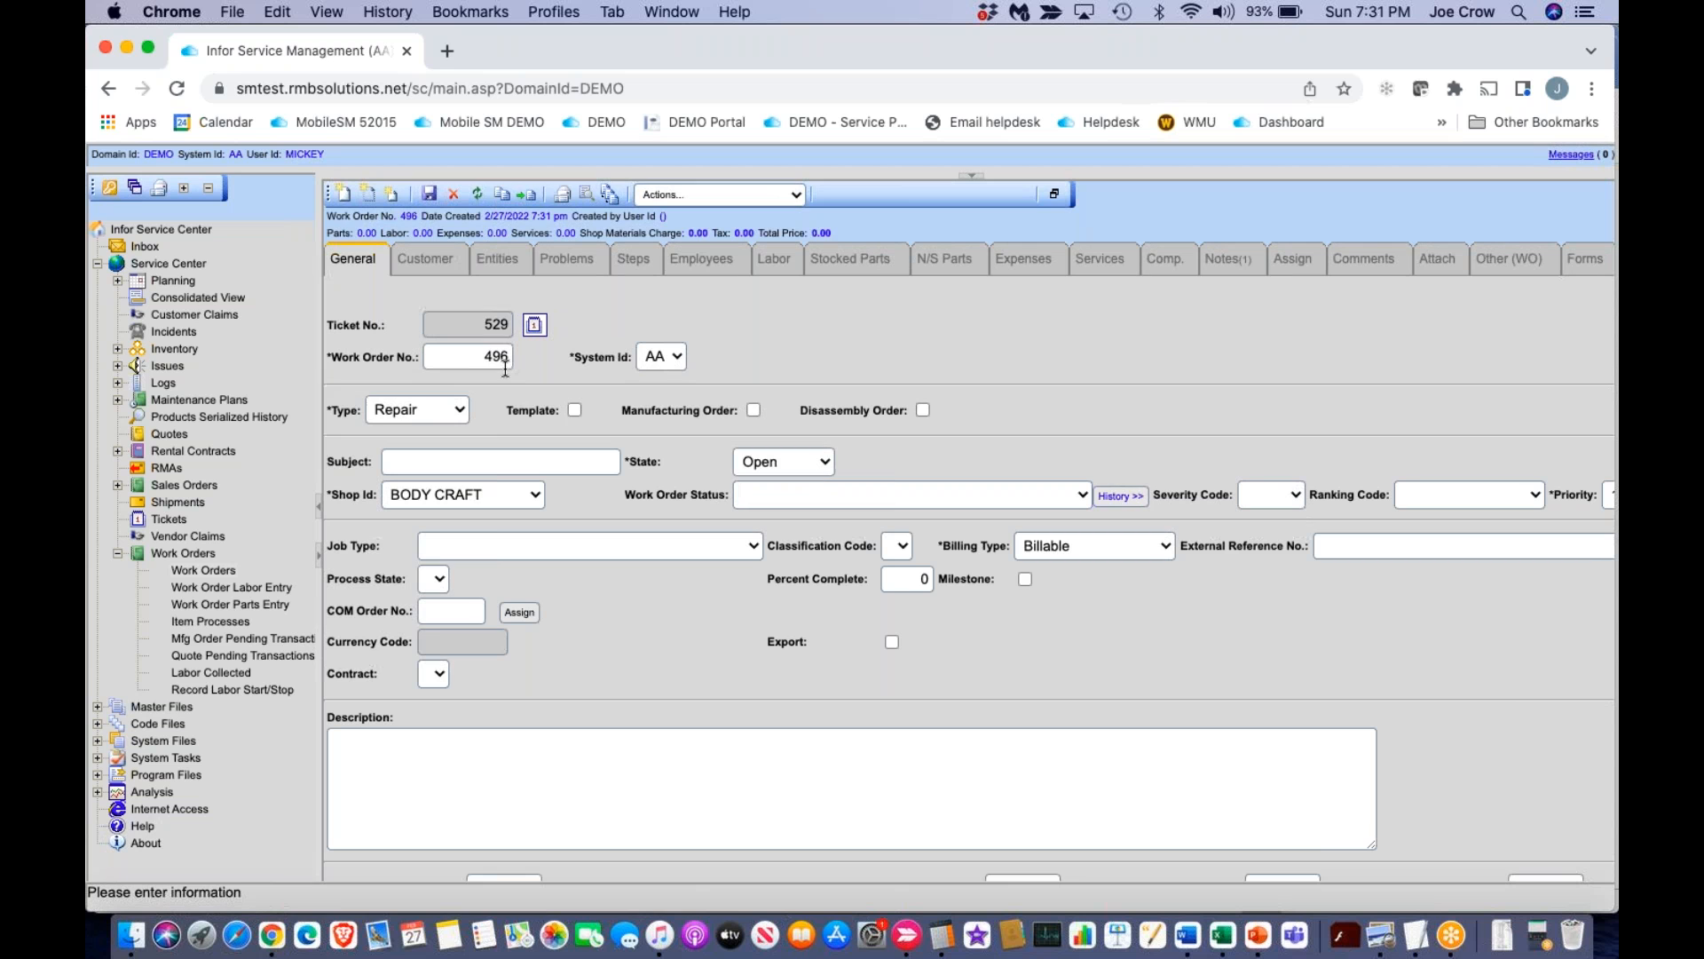
left_click(430, 195)
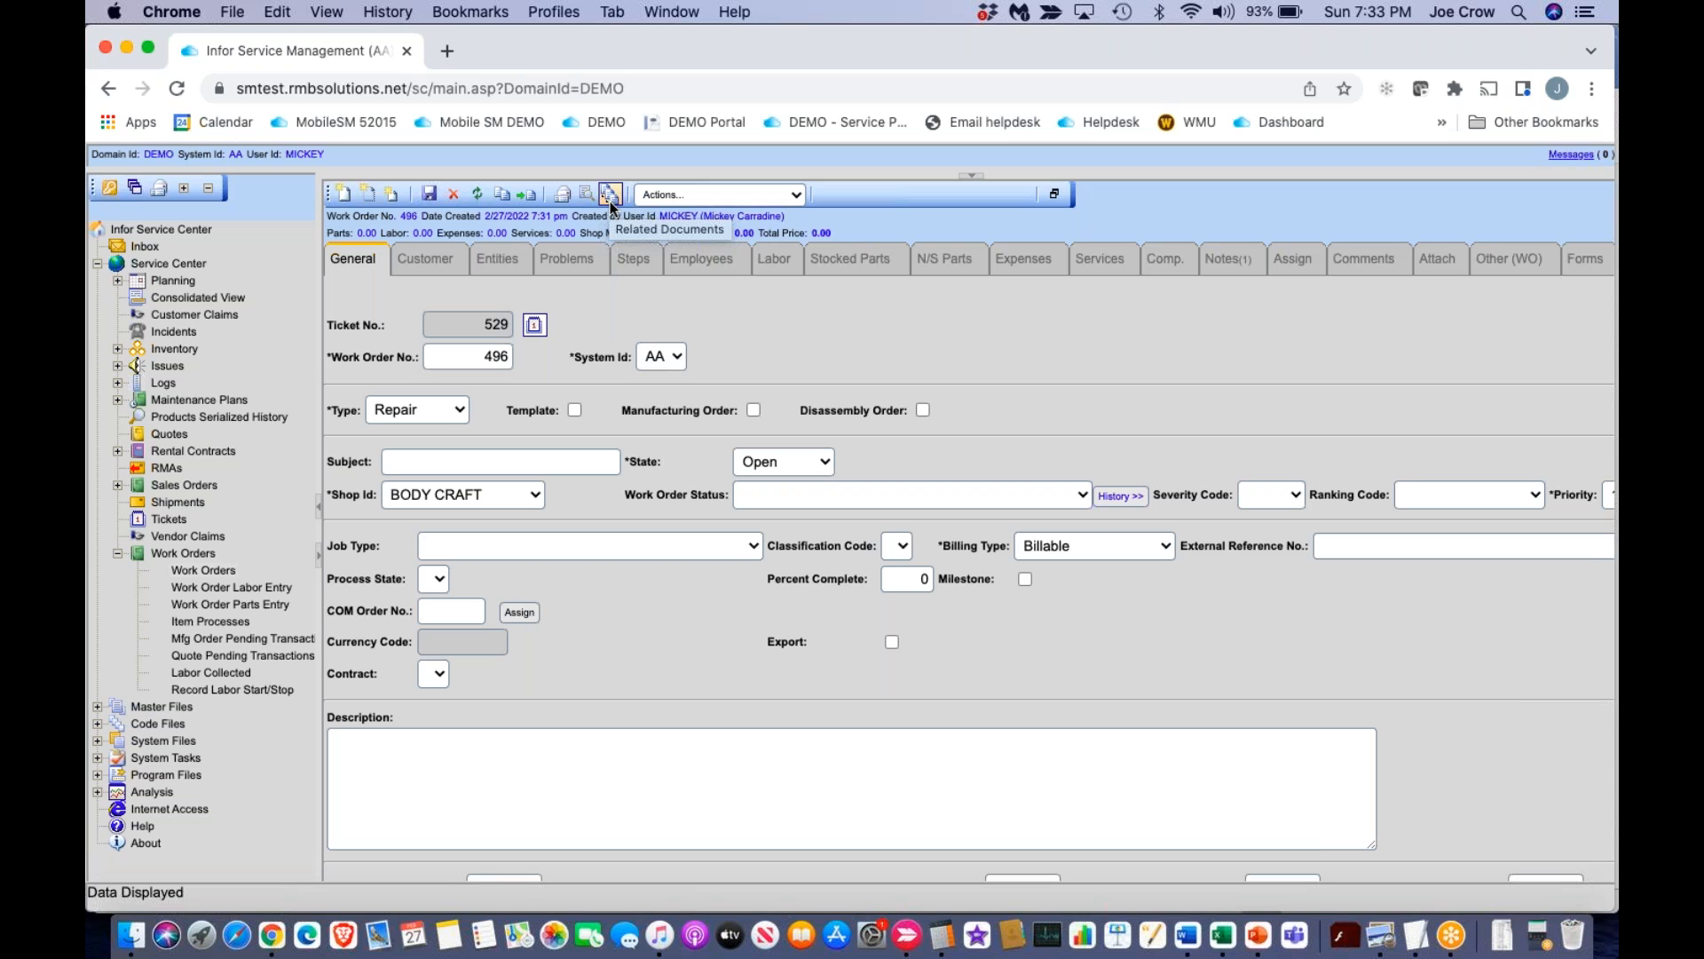
left_click(794, 199)
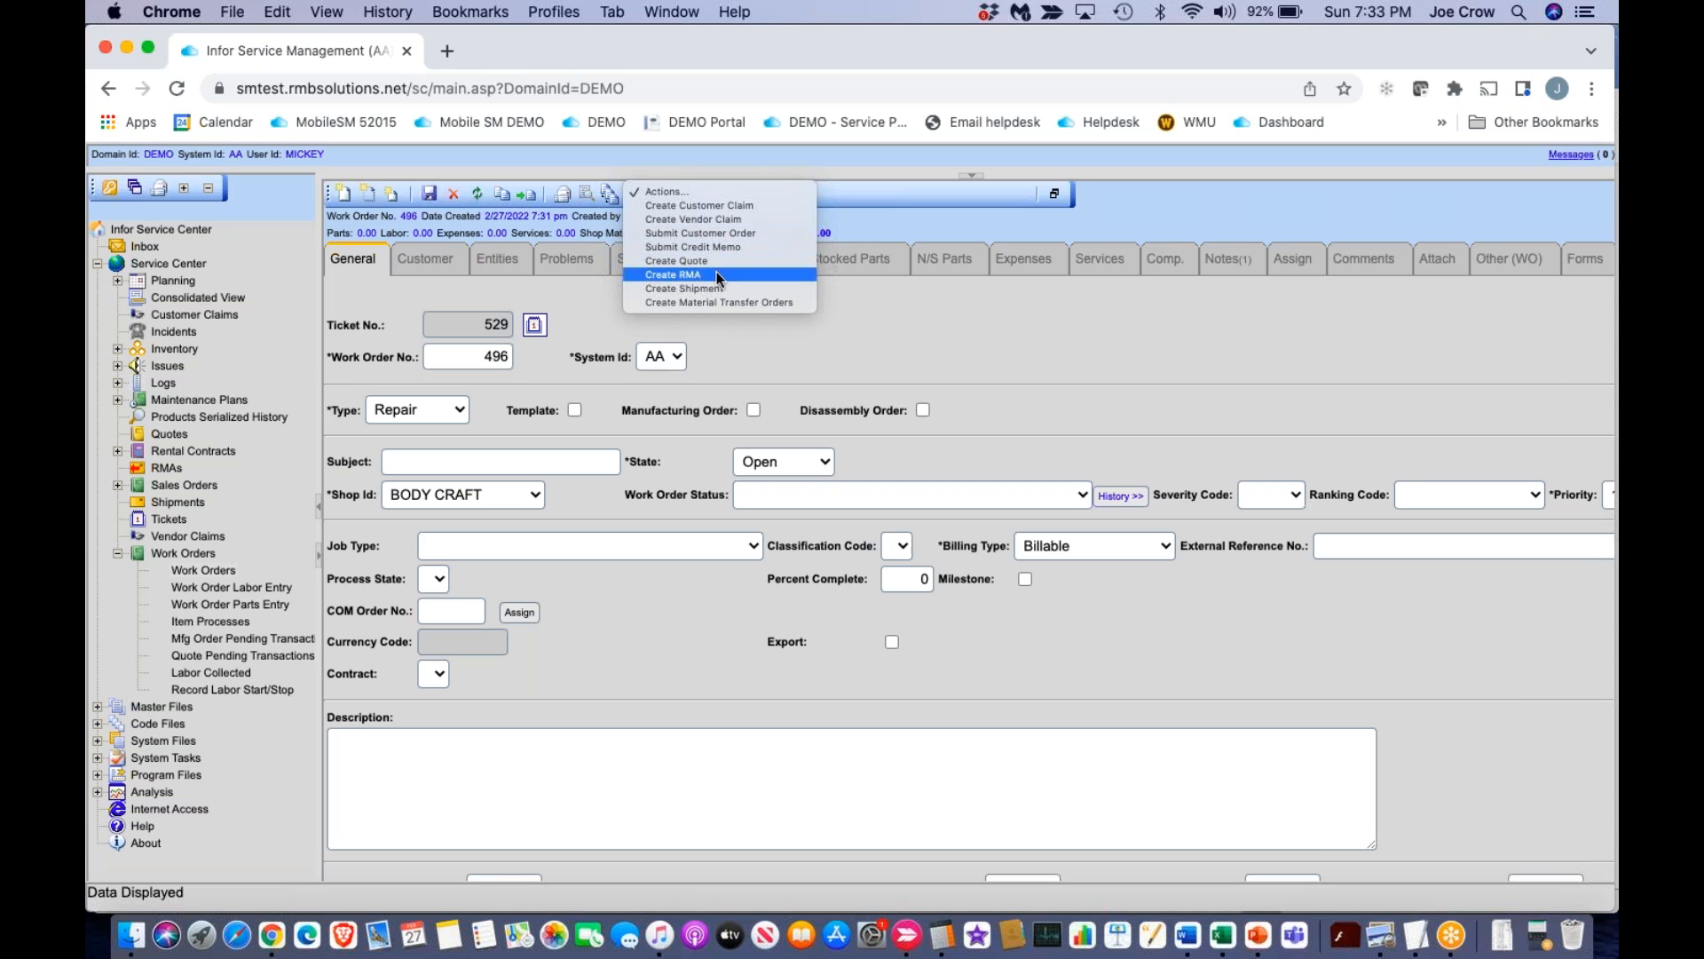
left_click(770, 343)
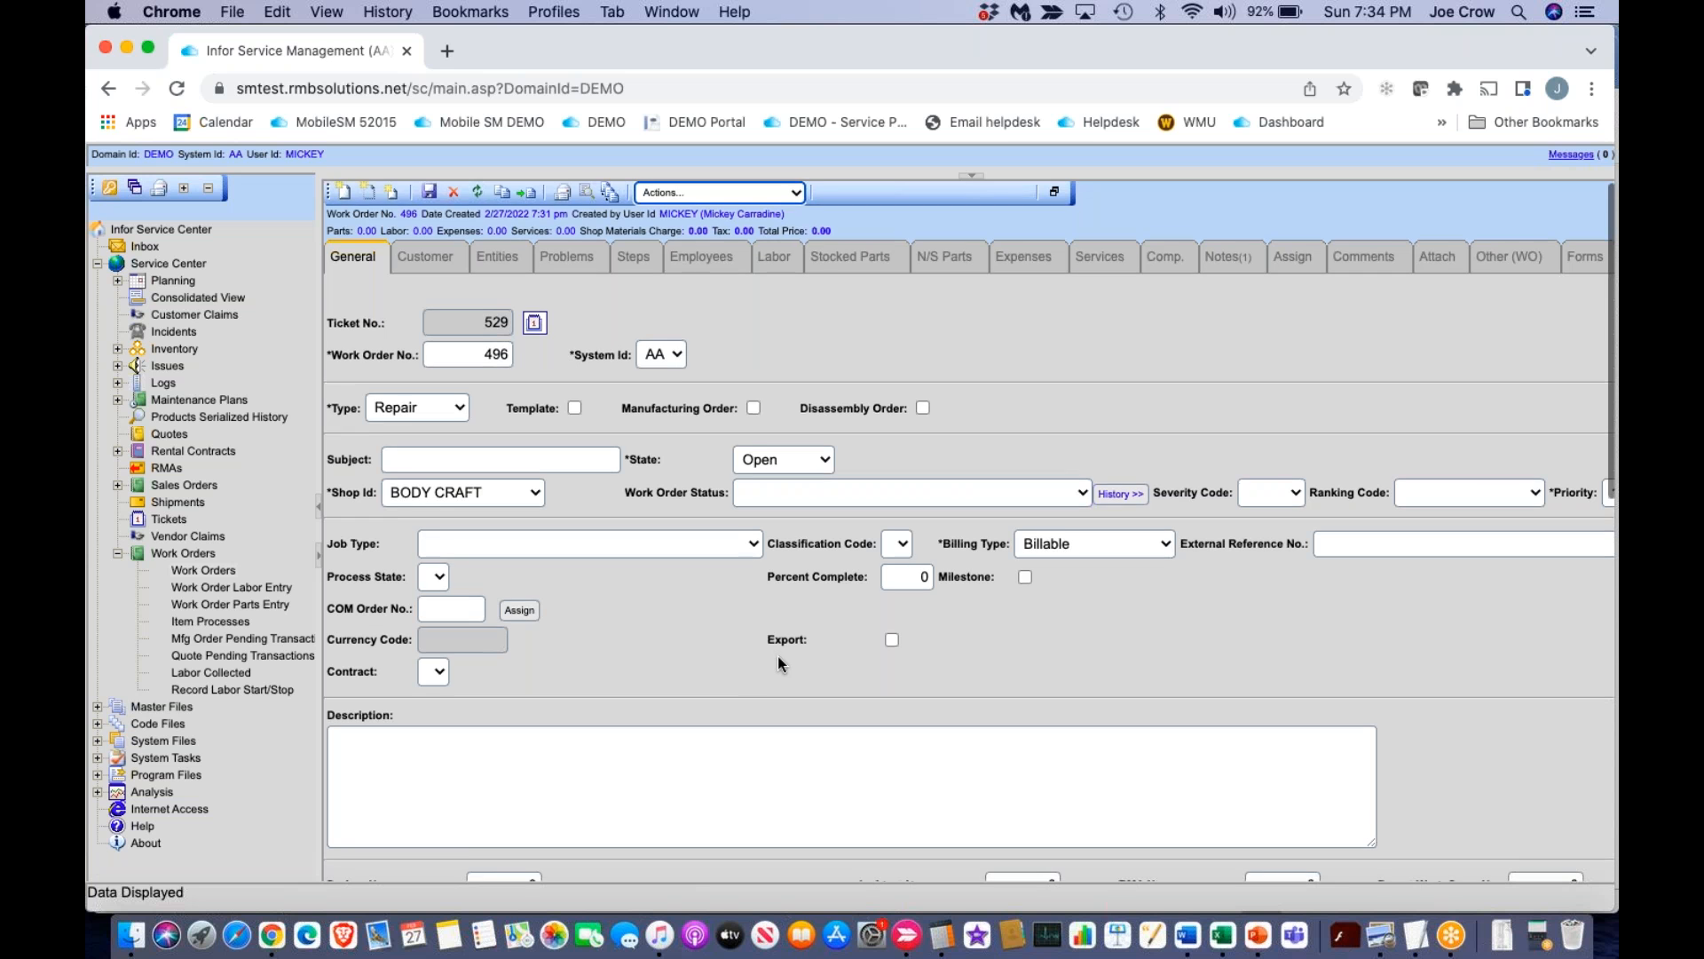
Look through all General fields of the new work order and view its Customer section.
scroll(778, 656, "down", 5)
scroll(967, 533, "down", 4)
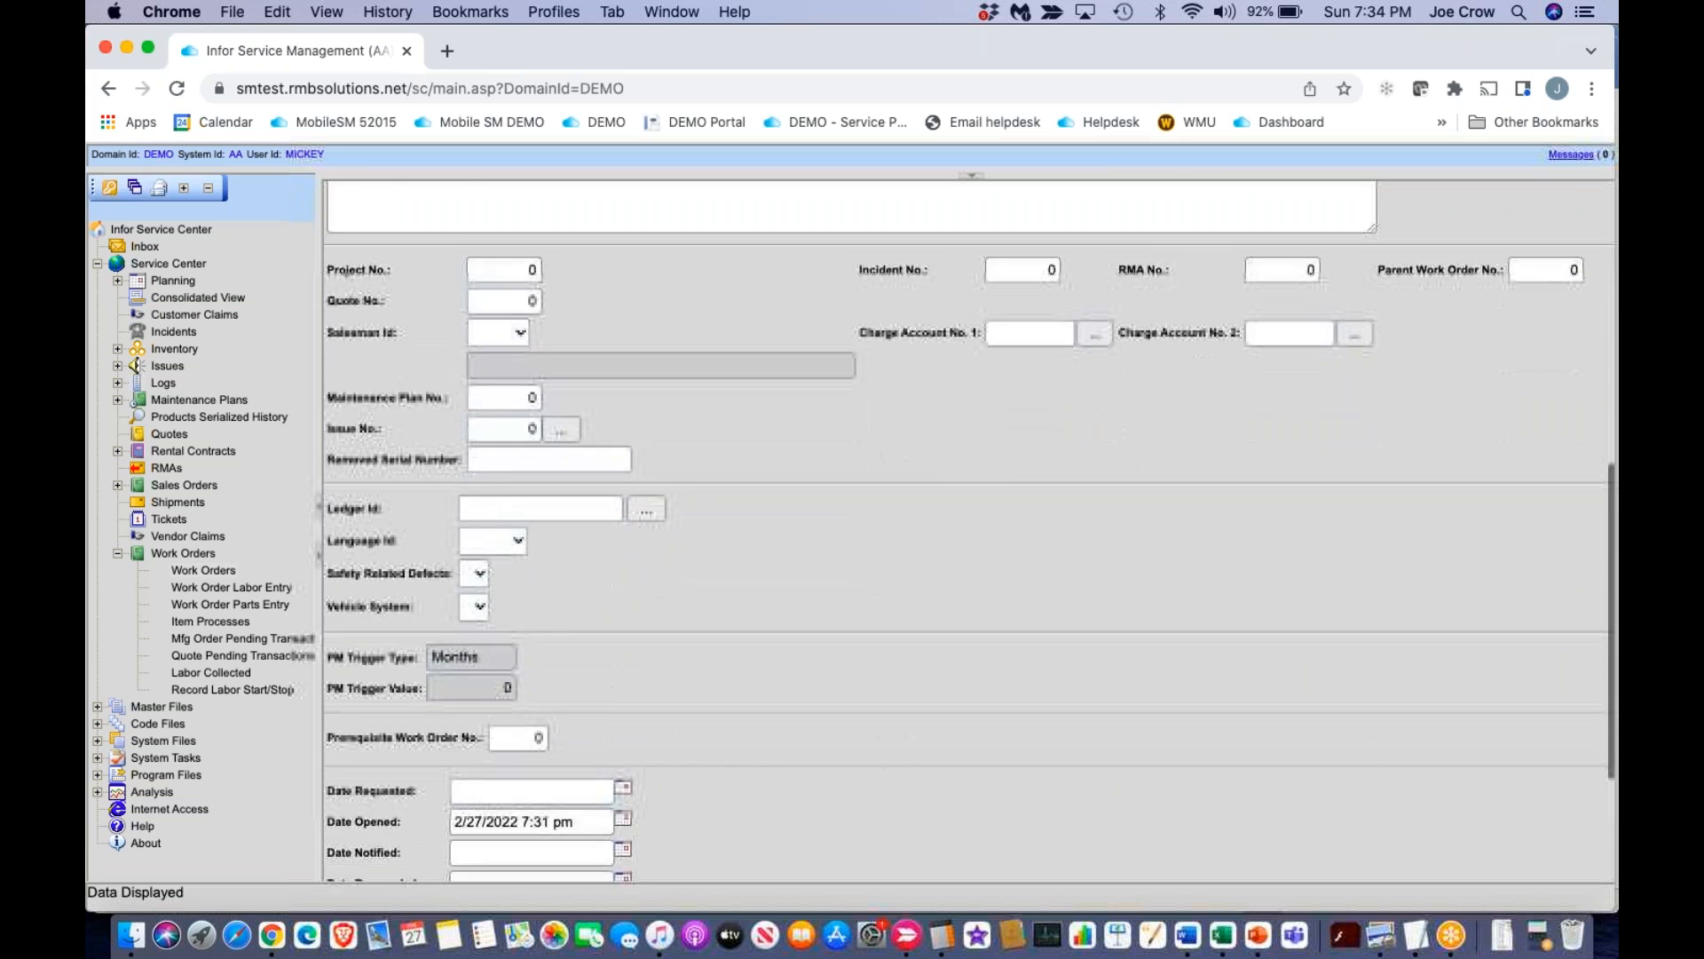
scroll(967, 533, "up", 2)
scroll(746, 426, "up", 8)
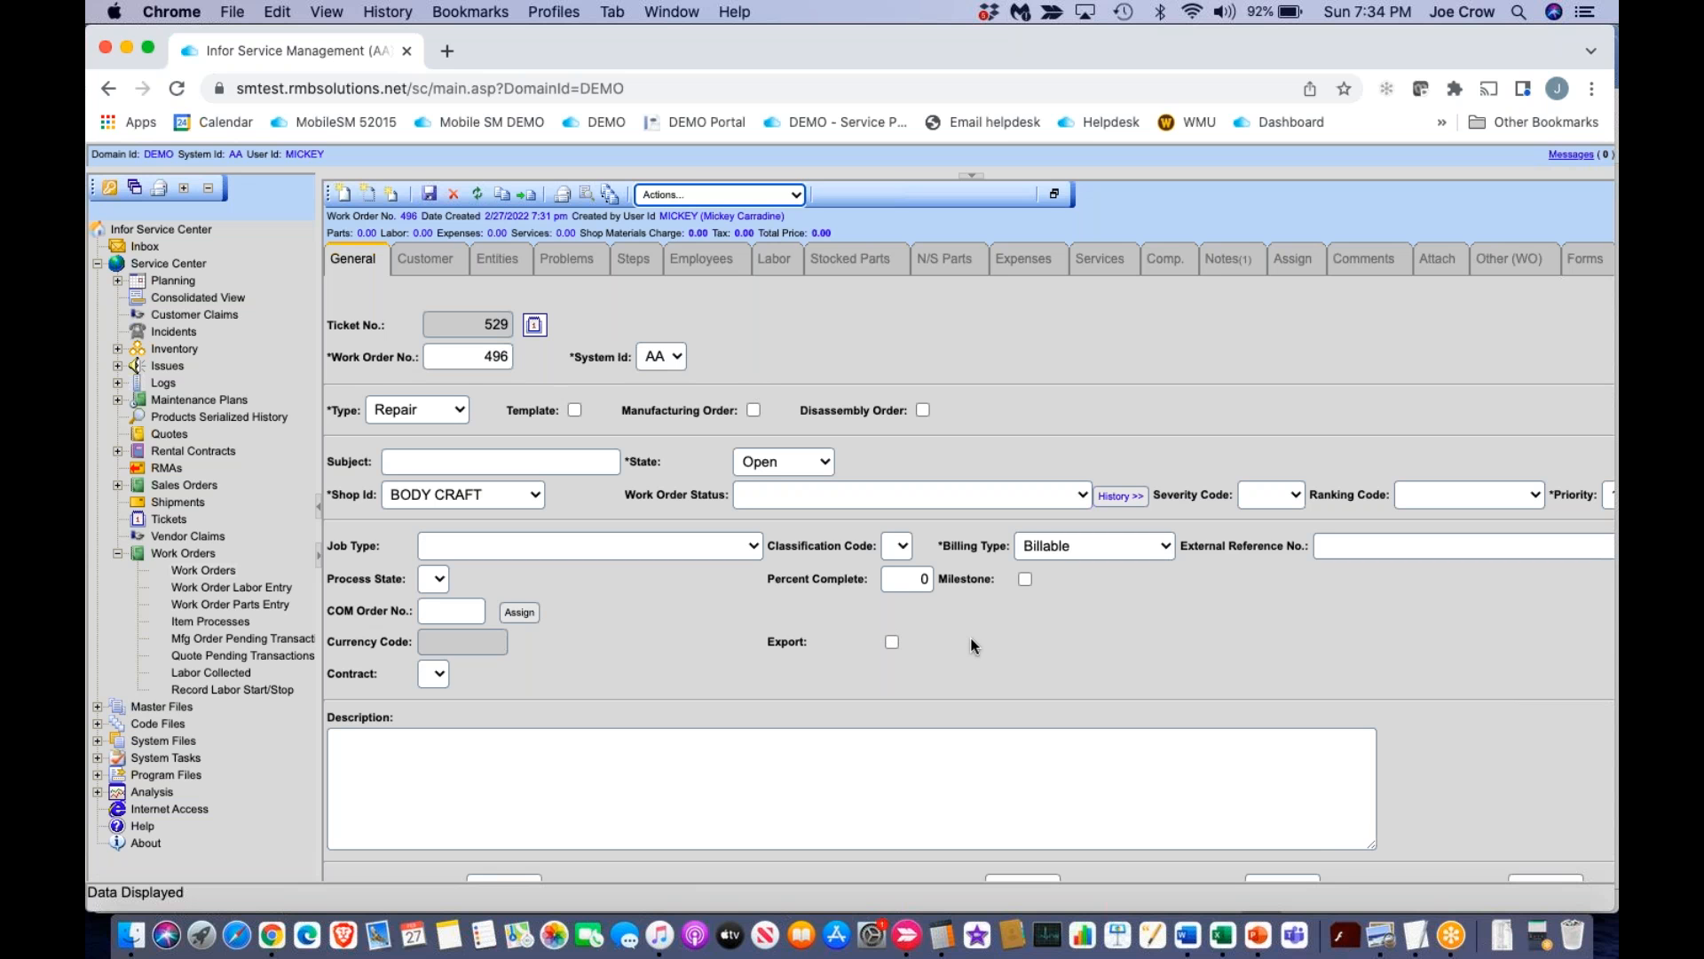
scroll(974, 645, "down", 2)
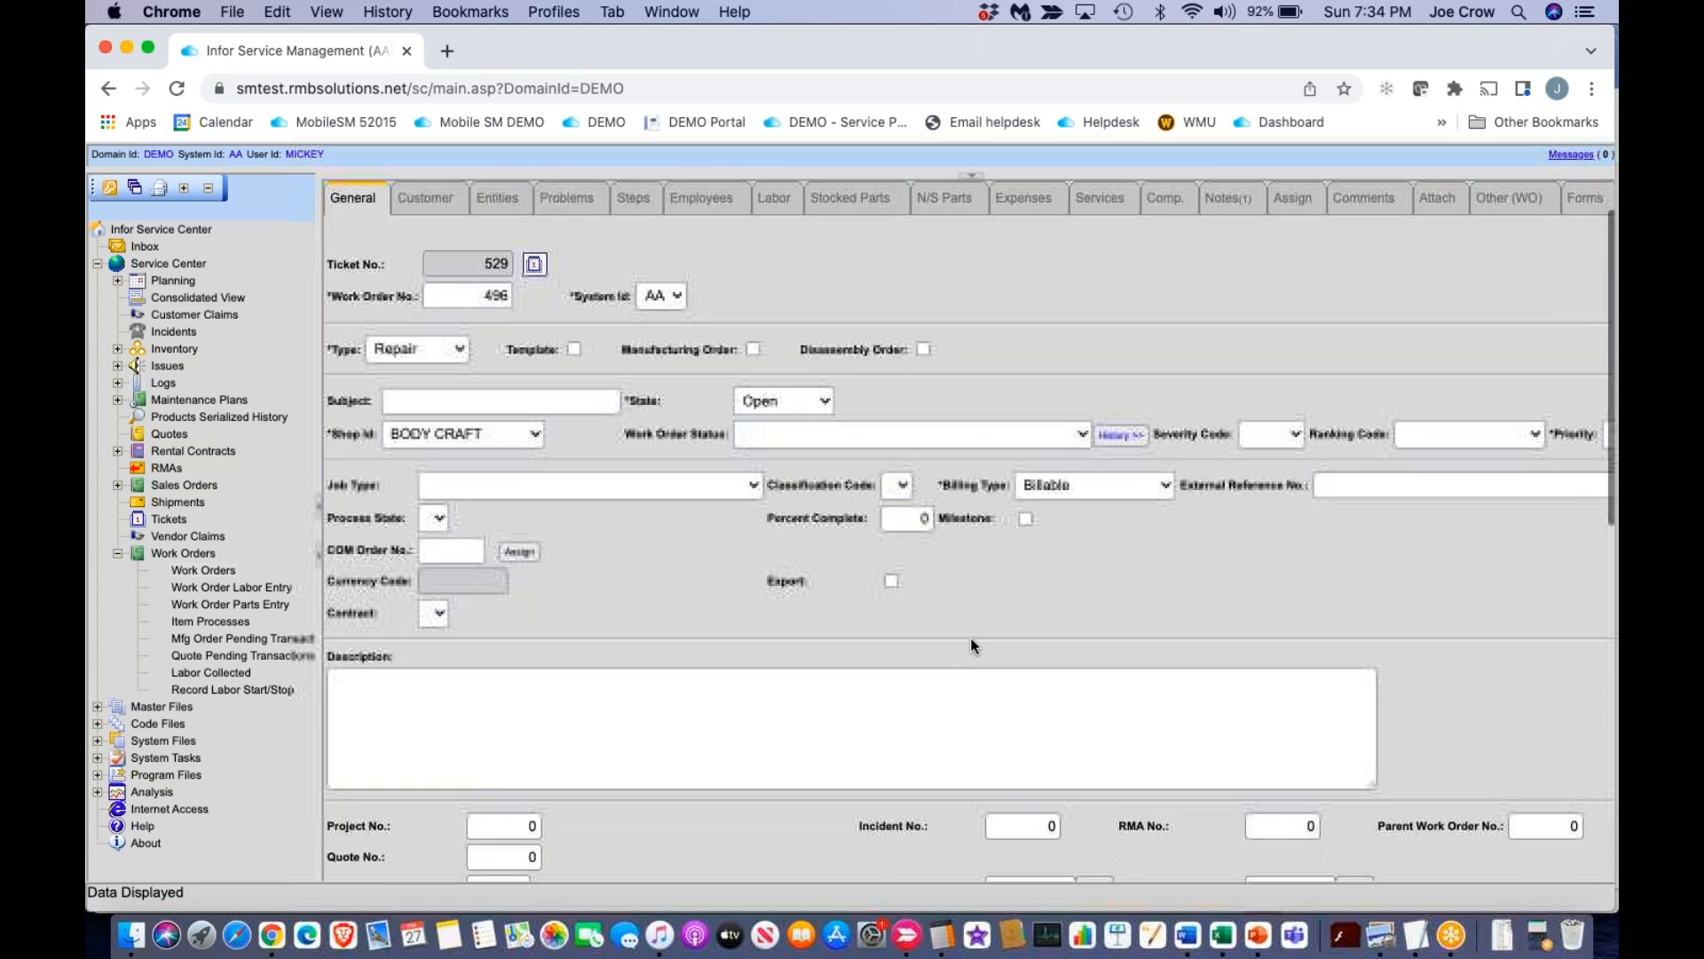
scroll(973, 645, "up", 2)
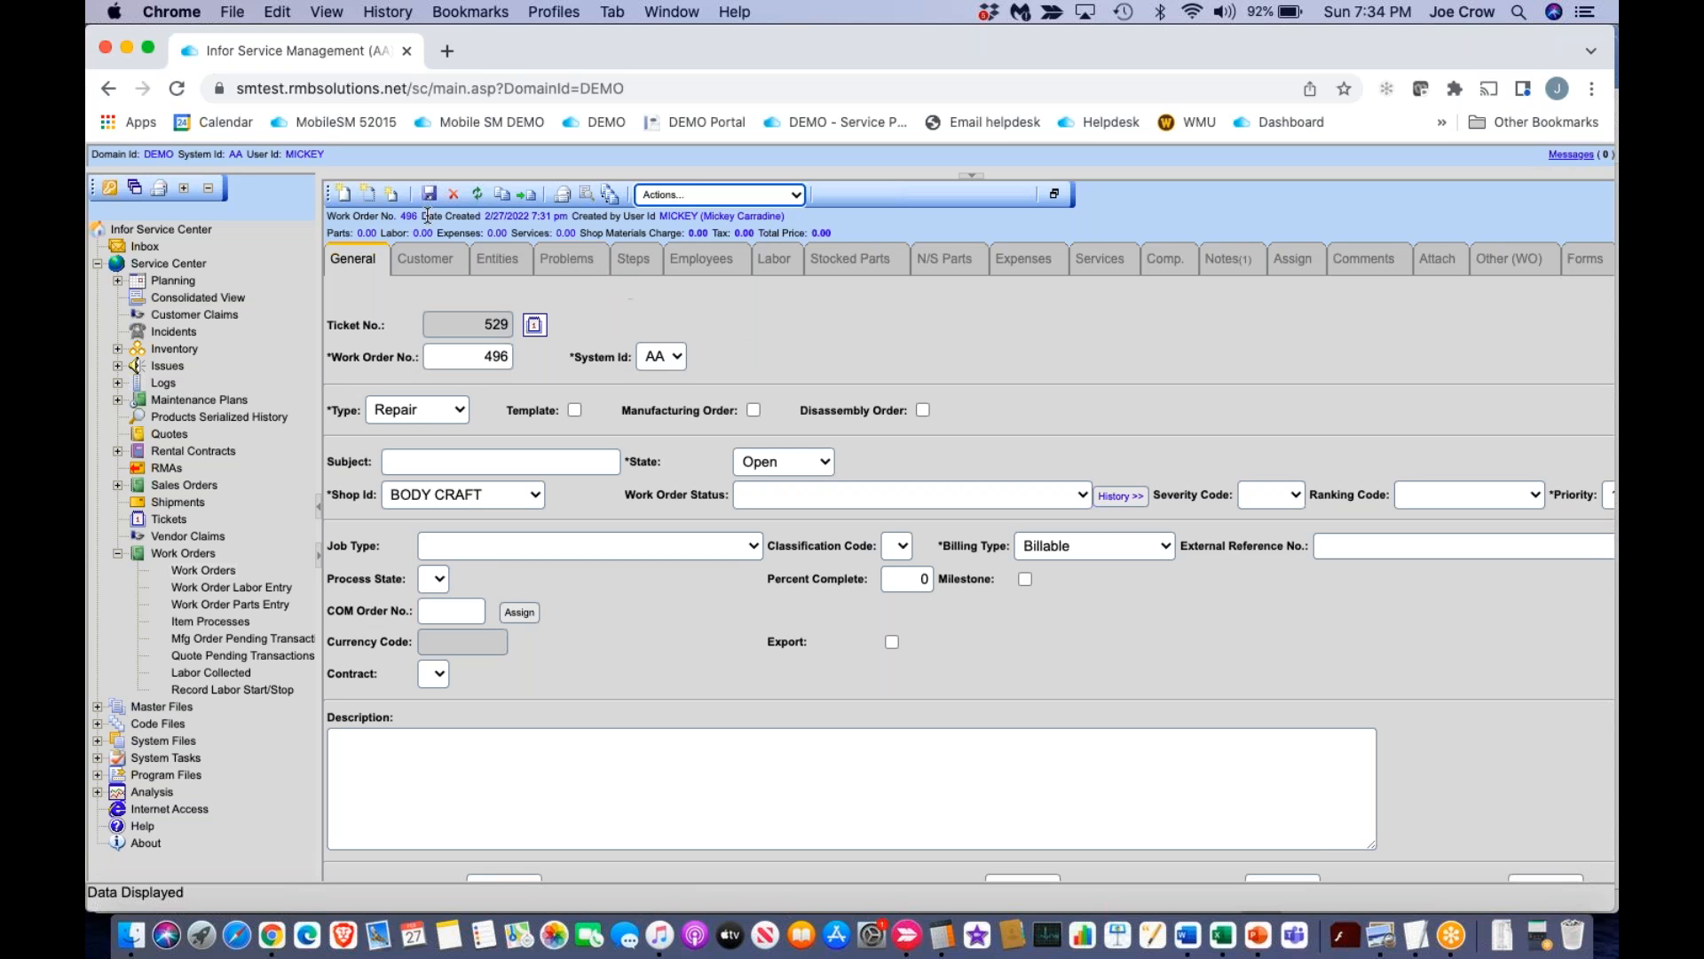
left_click(610, 201)
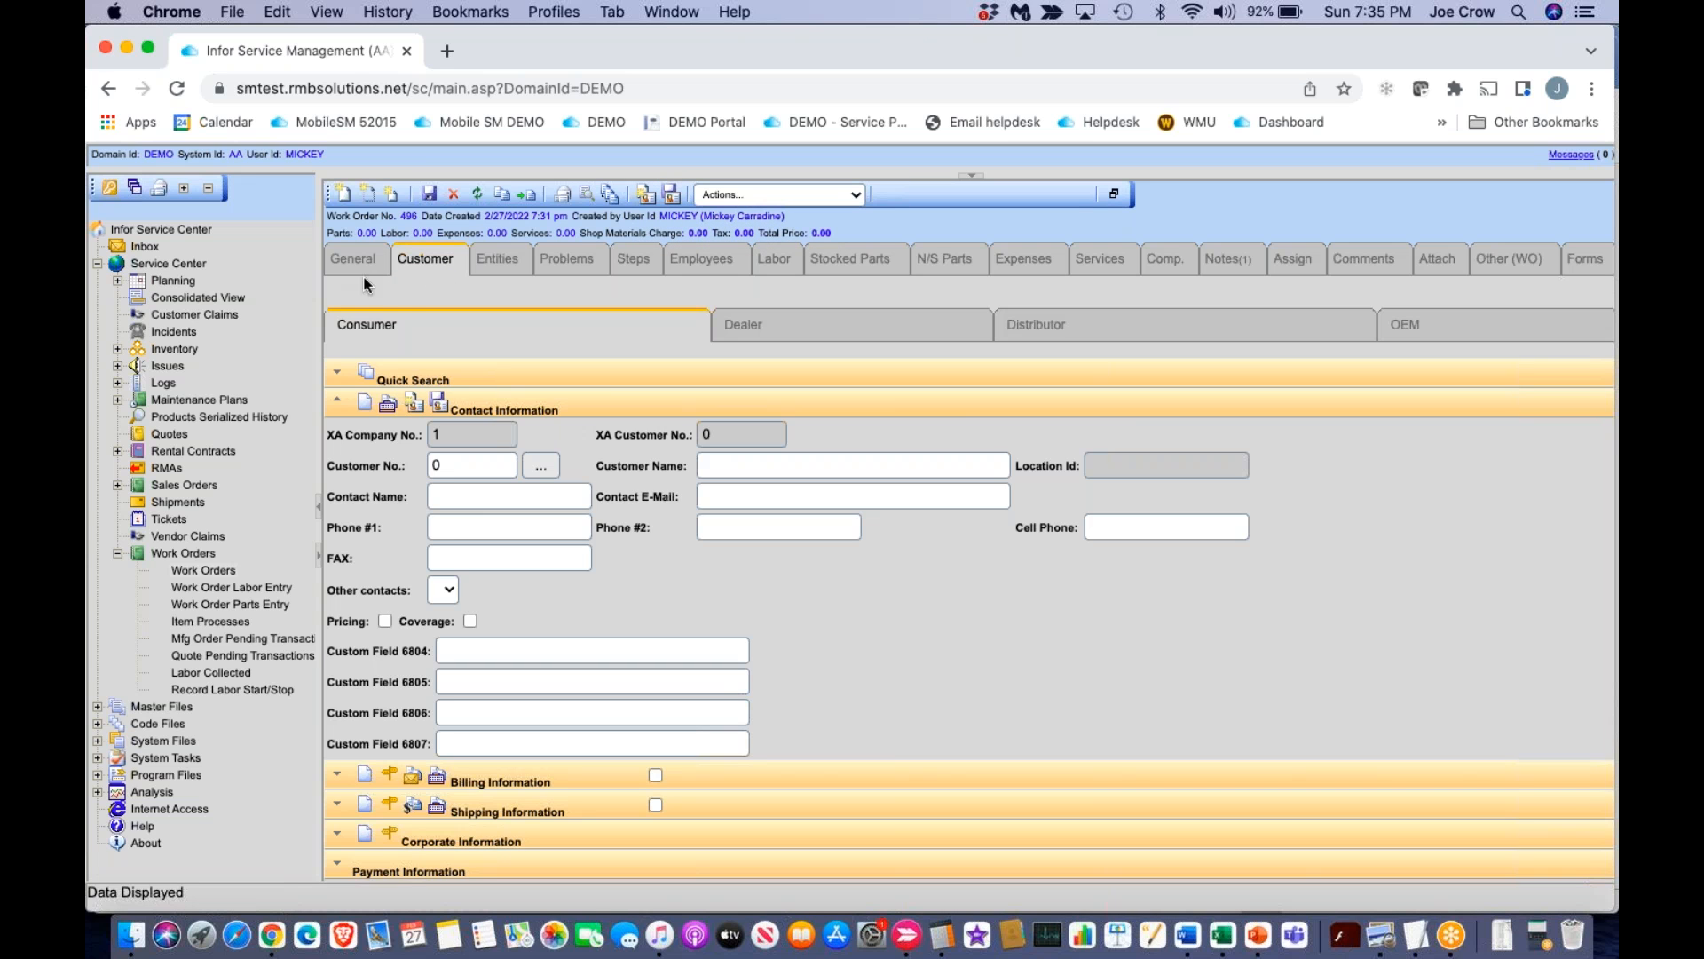
Add a blank entity line and a blank step line to the work order, viewing the Problems section in between.
left_click(497, 258)
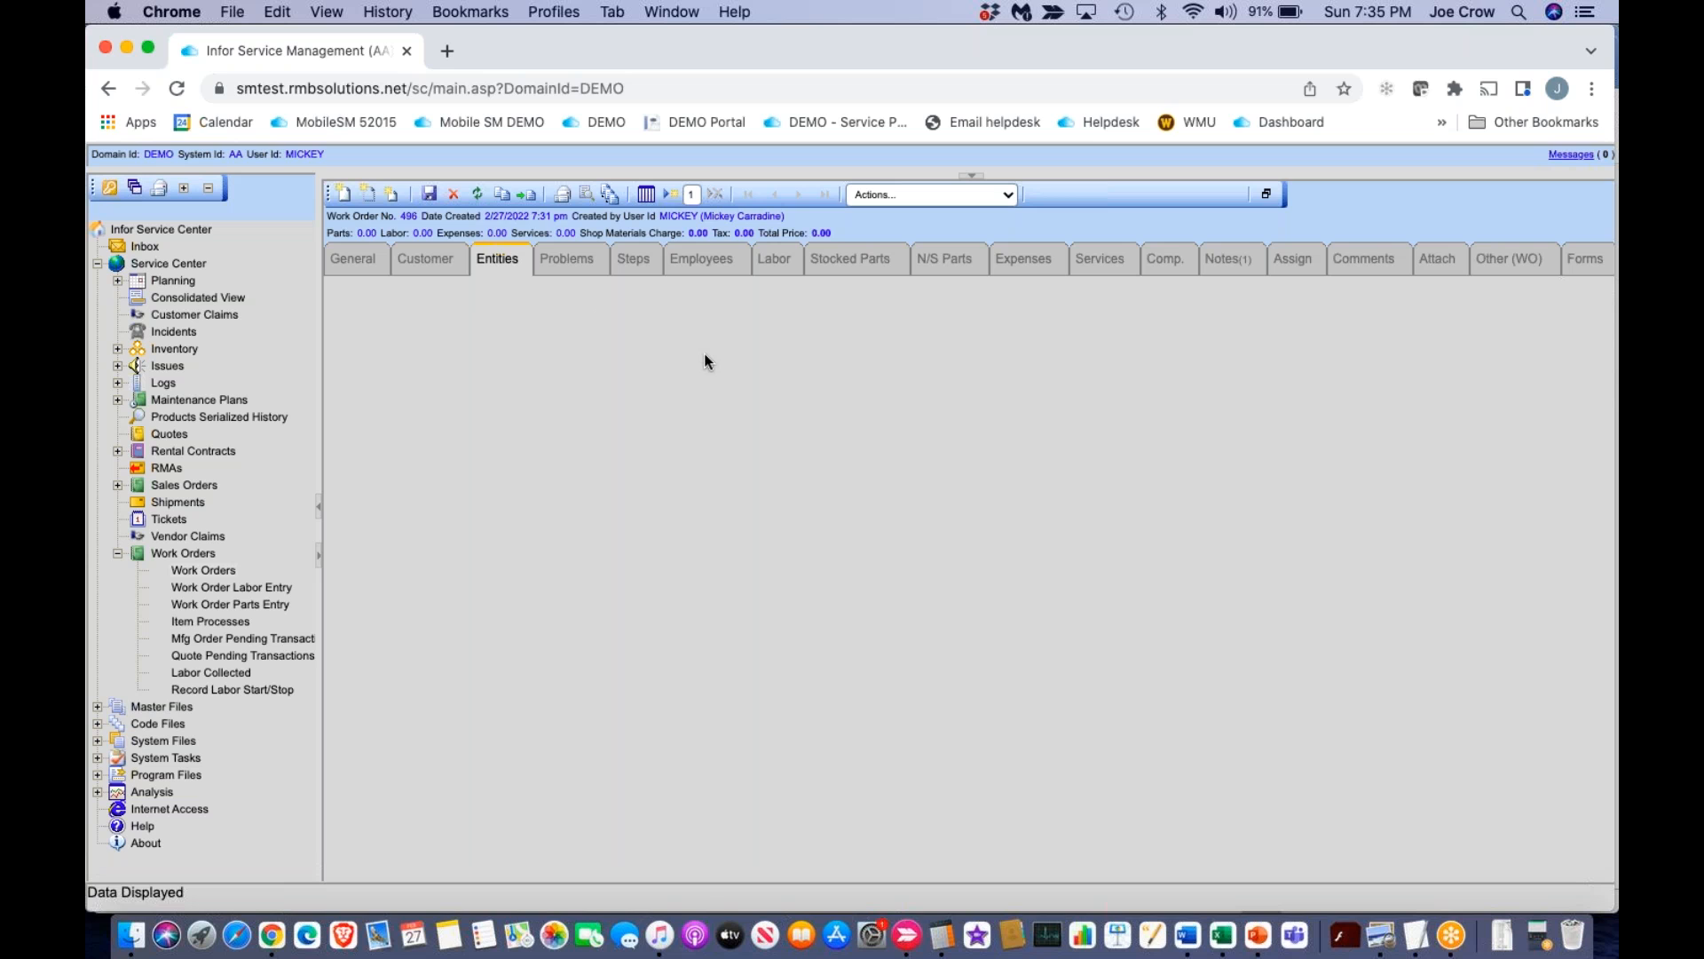
left_click(671, 197)
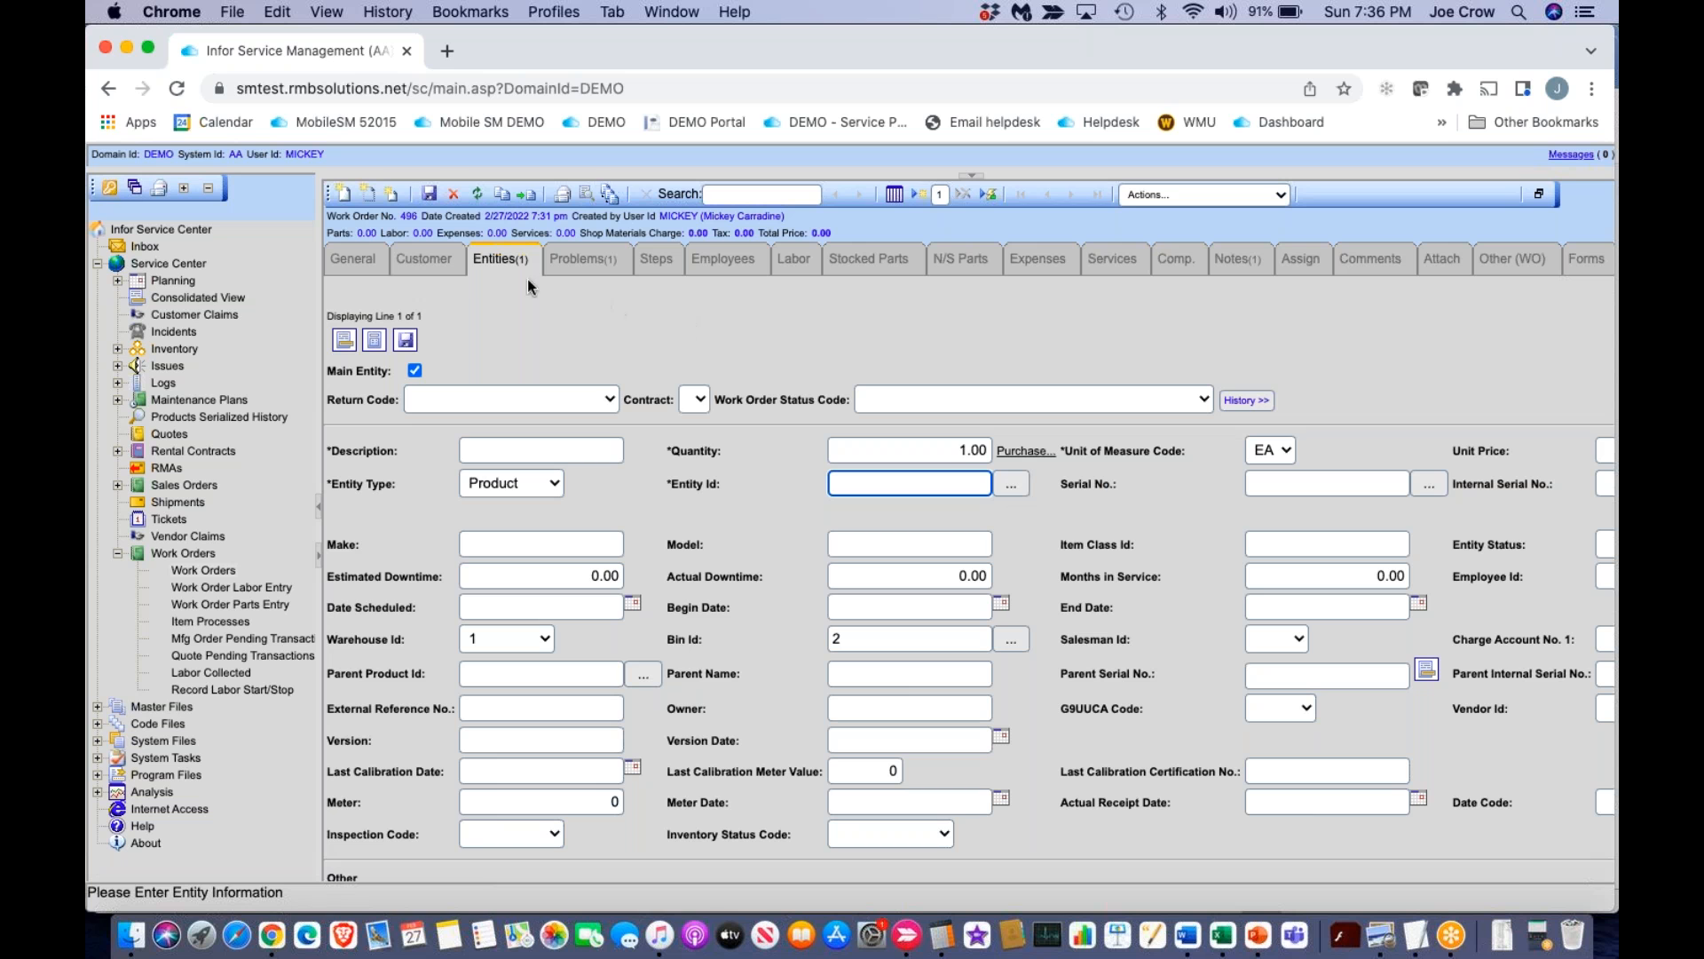
left_click(573, 278)
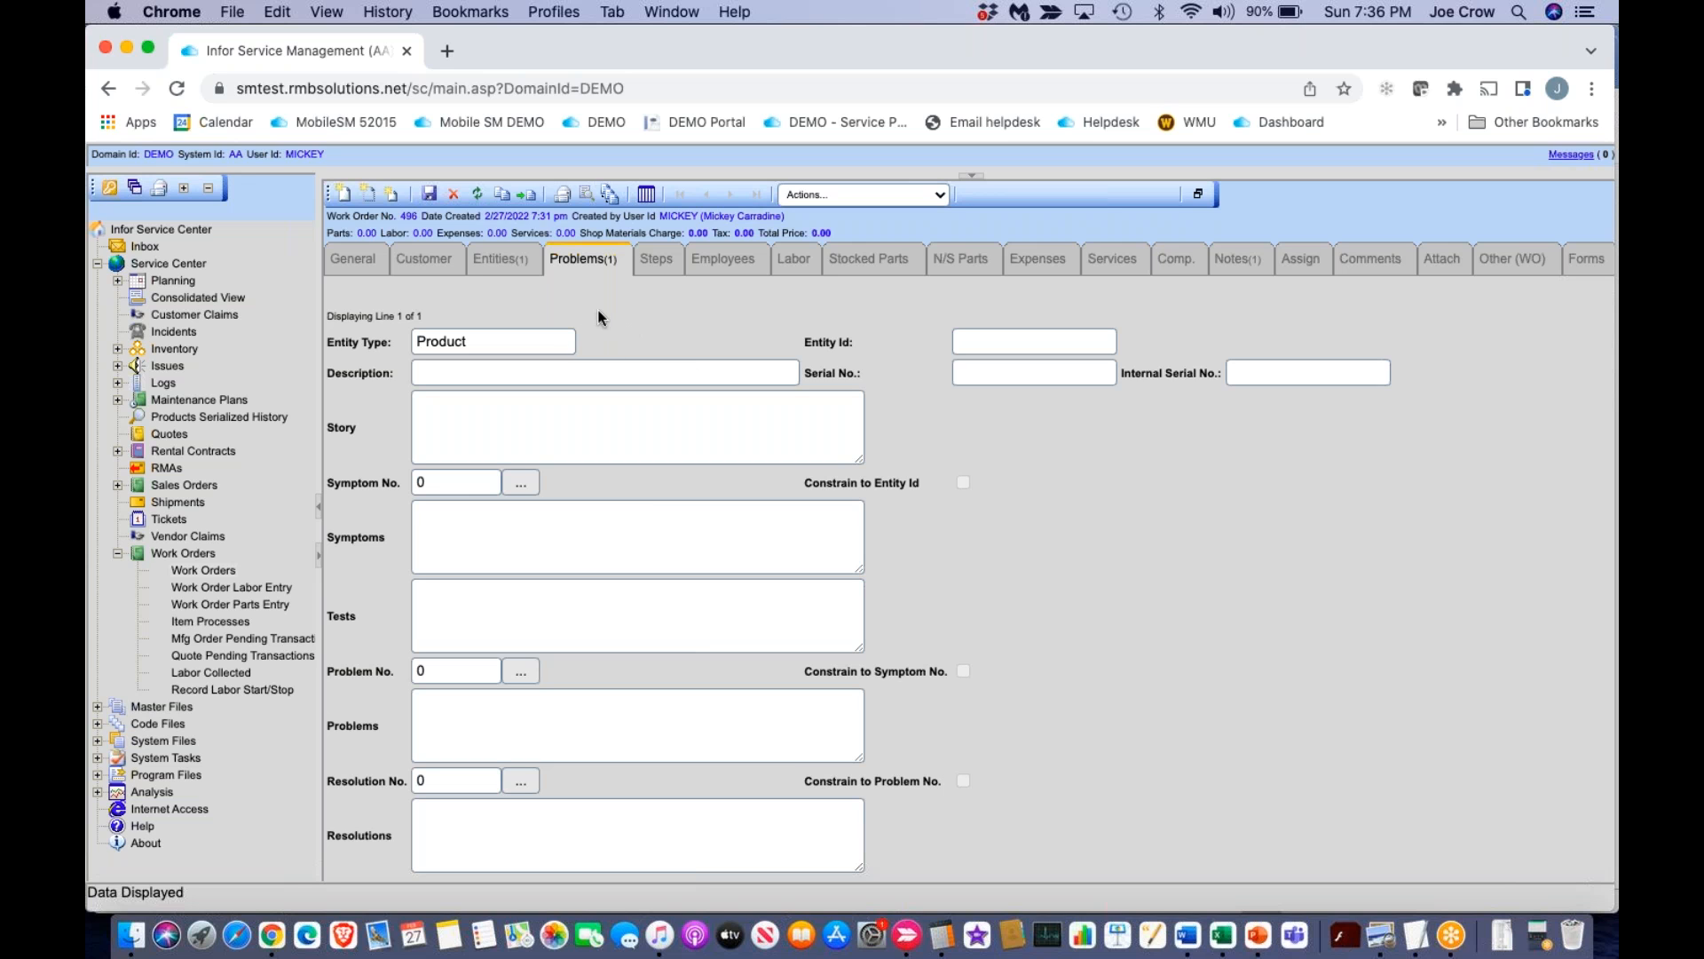
left_click(675, 270)
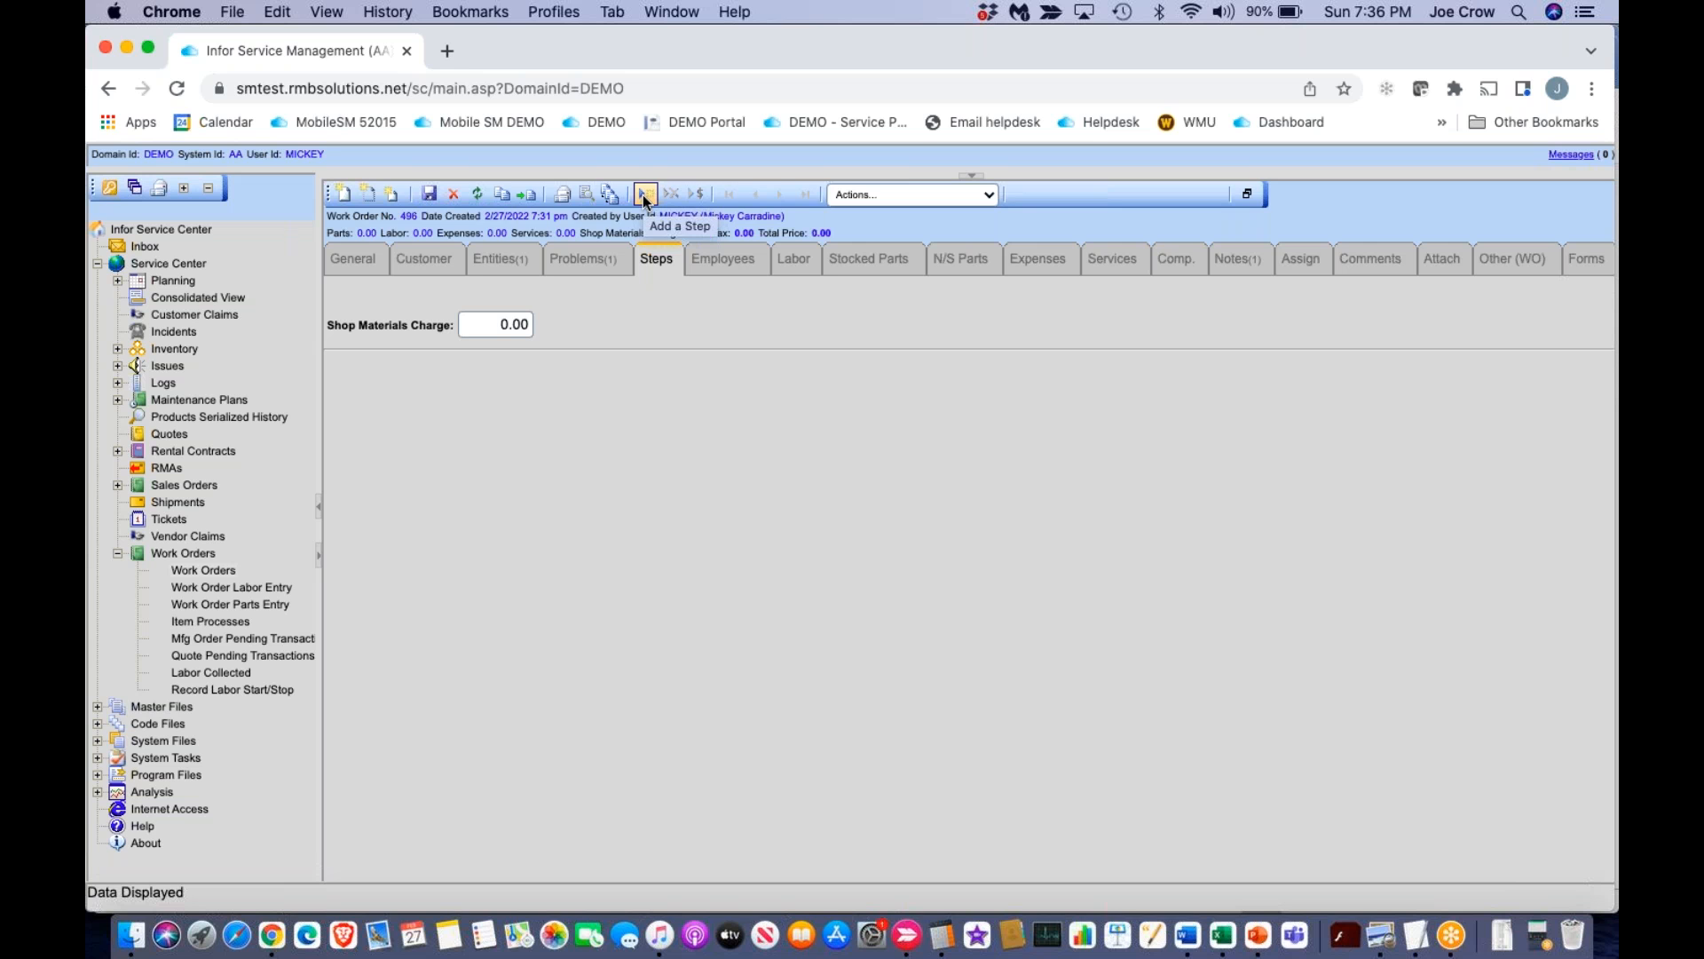
left_click(645, 195)
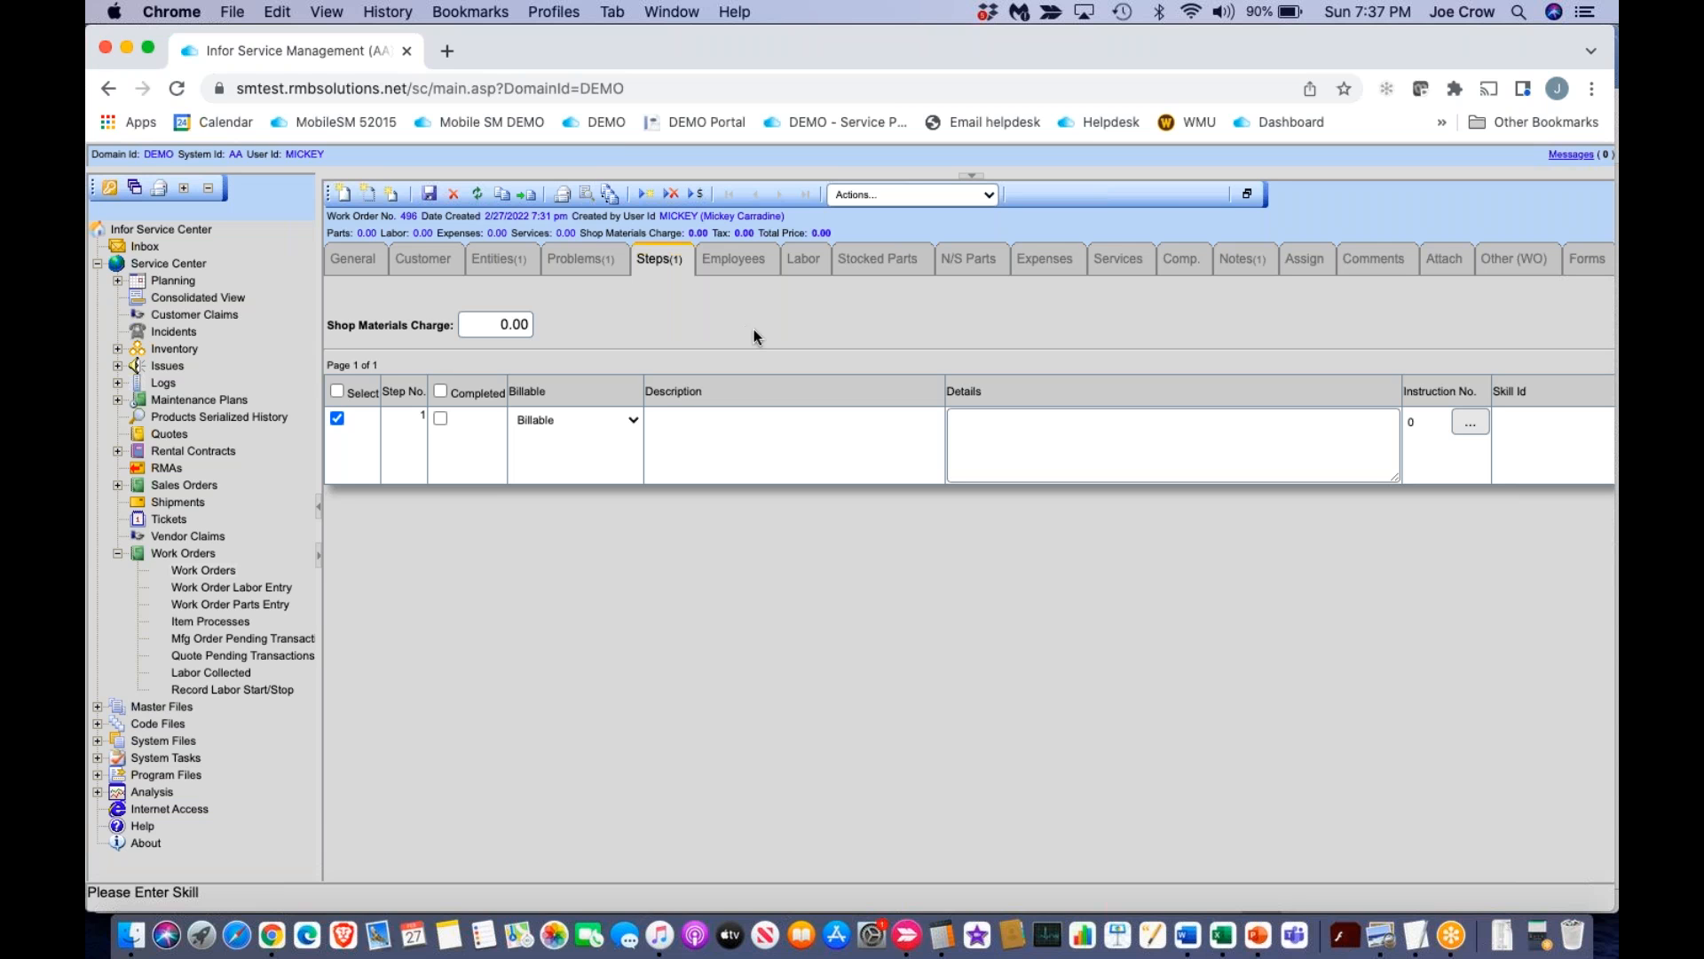
Show the fourth listed employee's availability, assign that employee from the Monday 2/28/2022 slot, and look across the new assignment line.
left_click(735, 262)
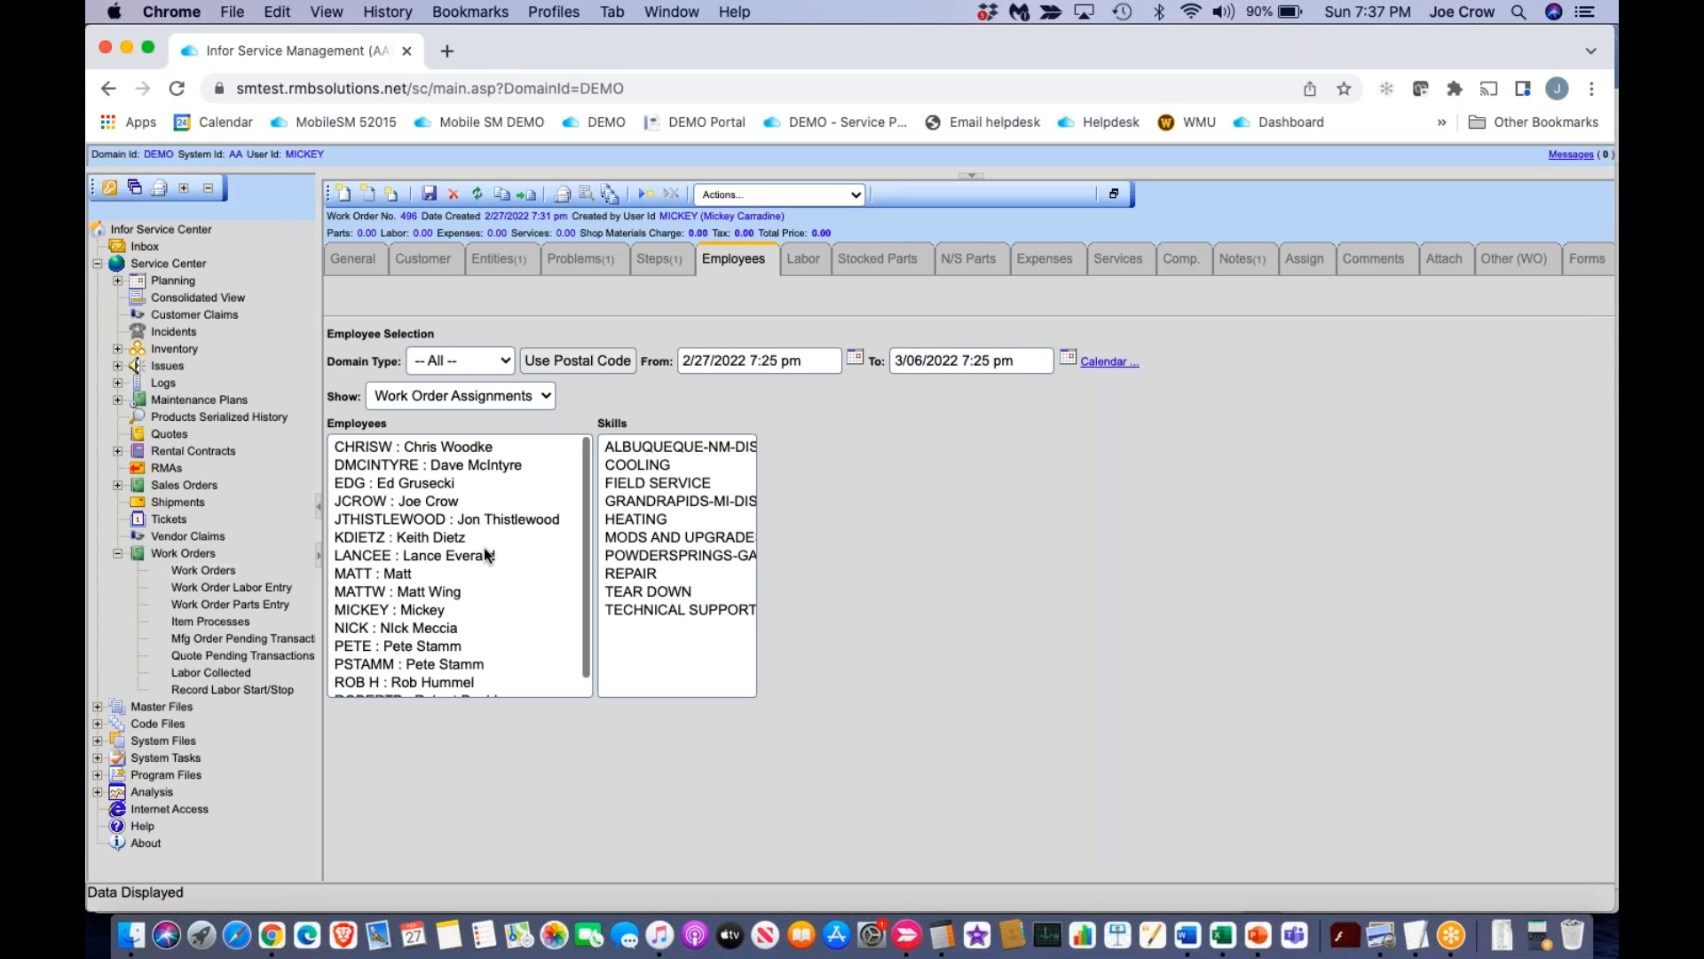
left_click(425, 504)
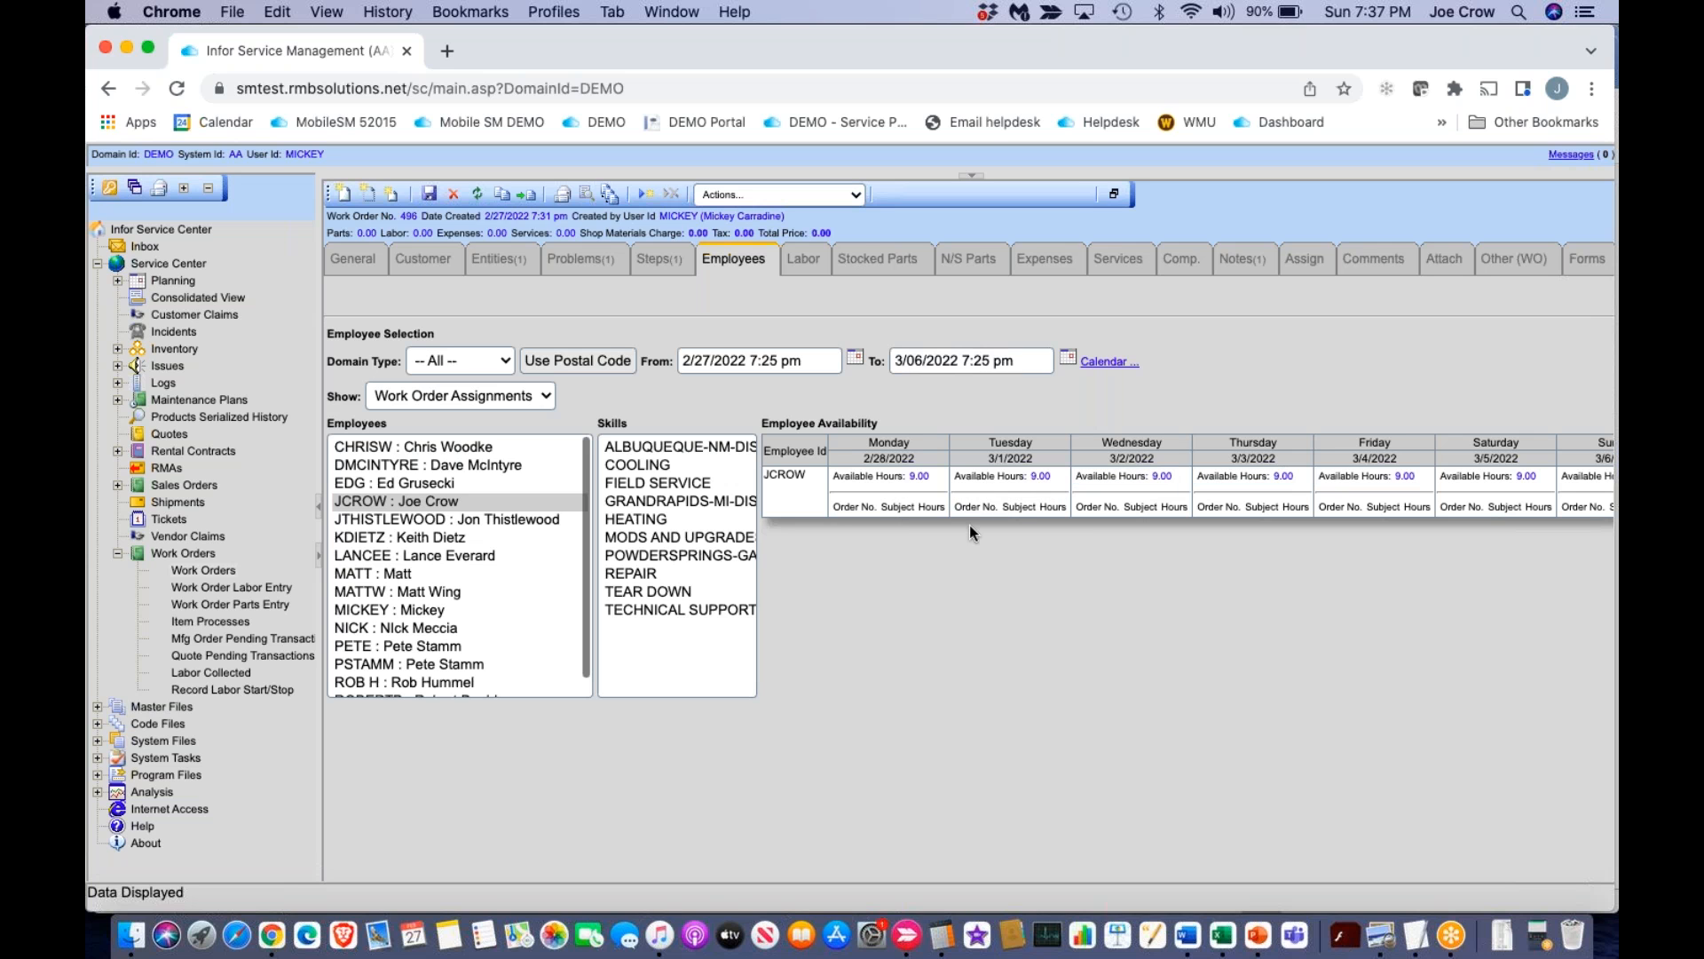
left_click(902, 484)
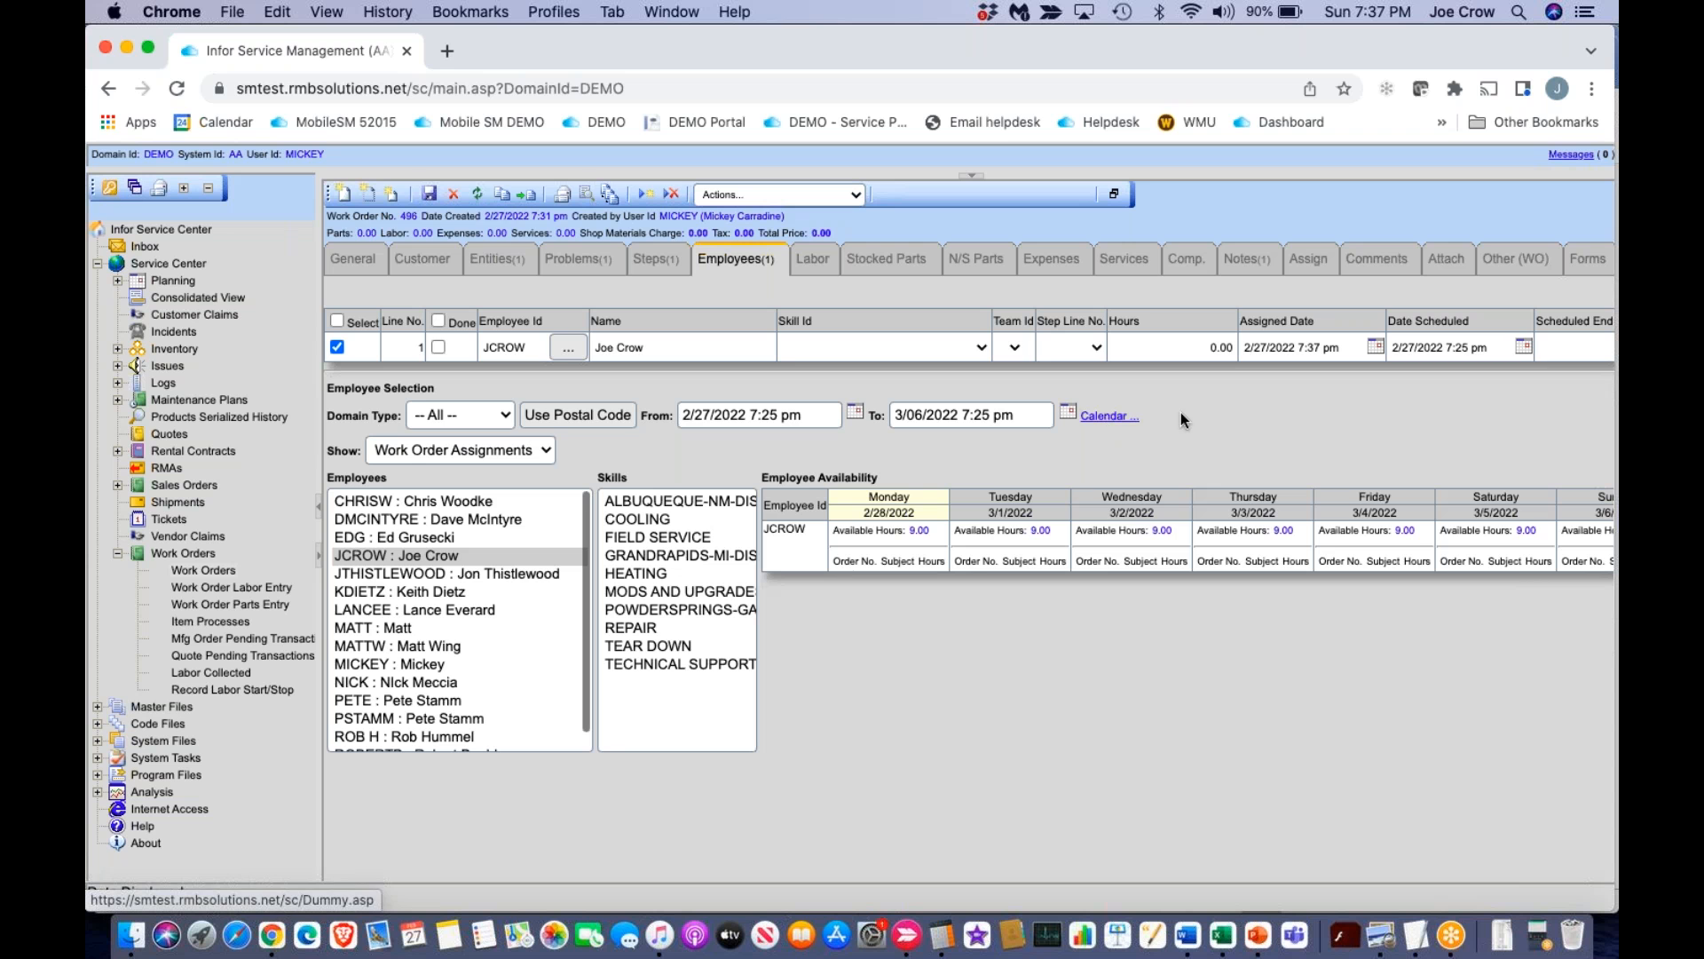
scroll(1184, 419, "right", 1)
scroll(1180, 412, "right", 5)
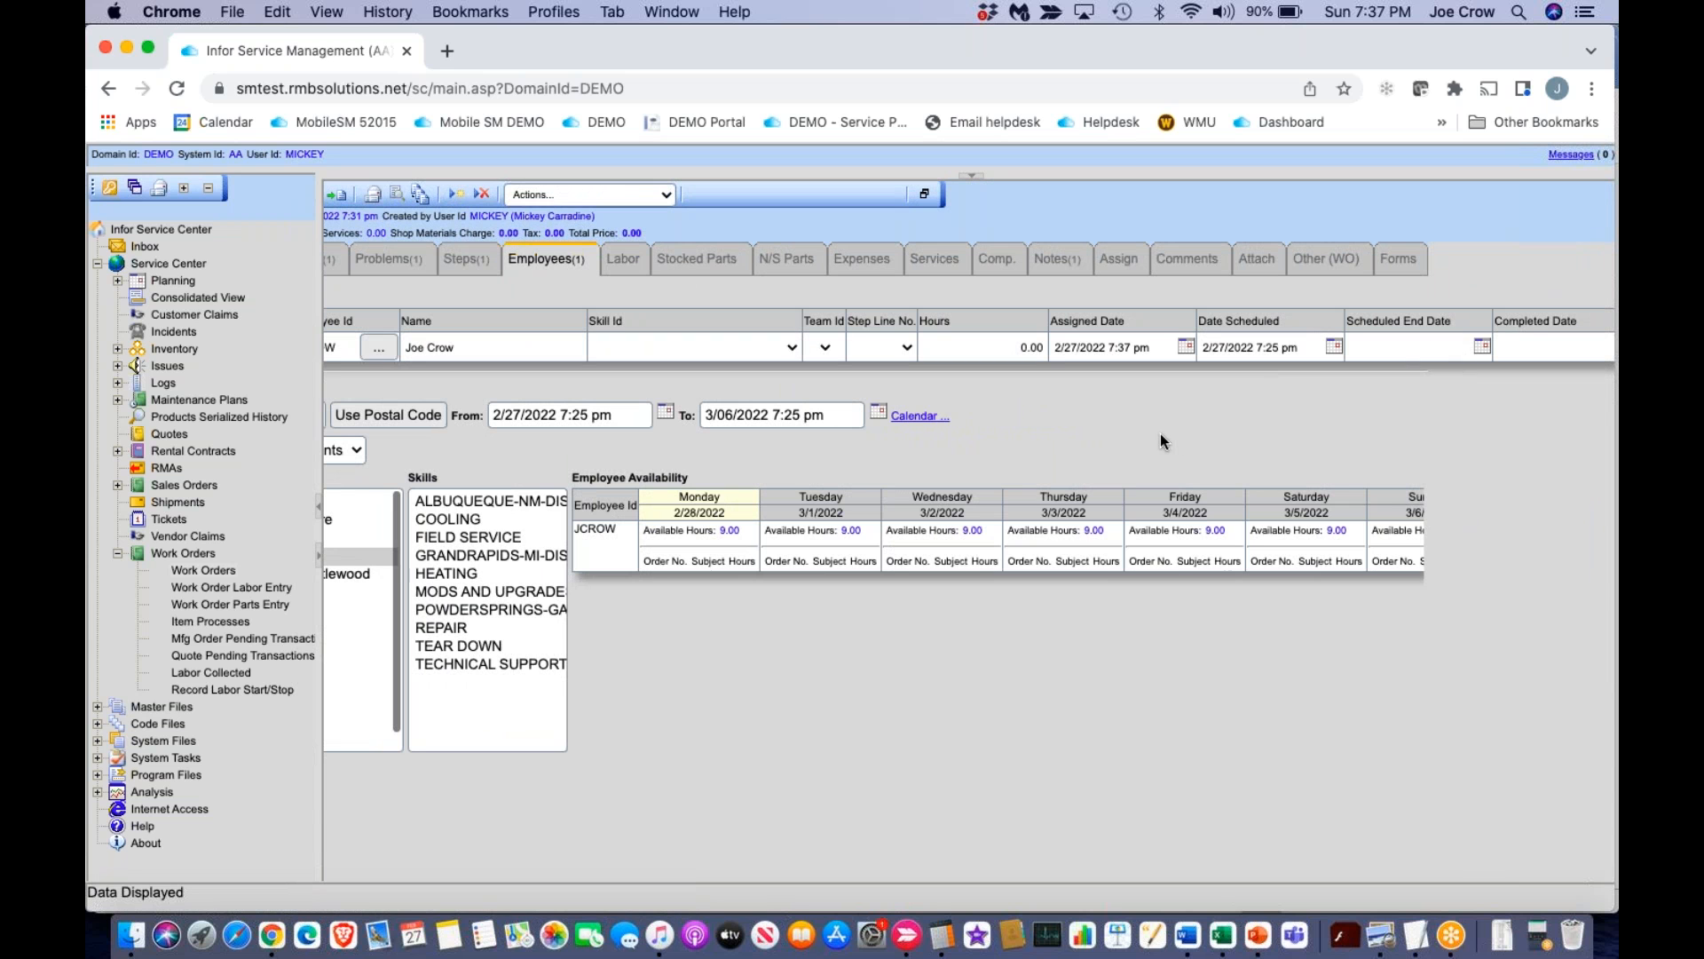
scroll(1161, 436, "left", 6)
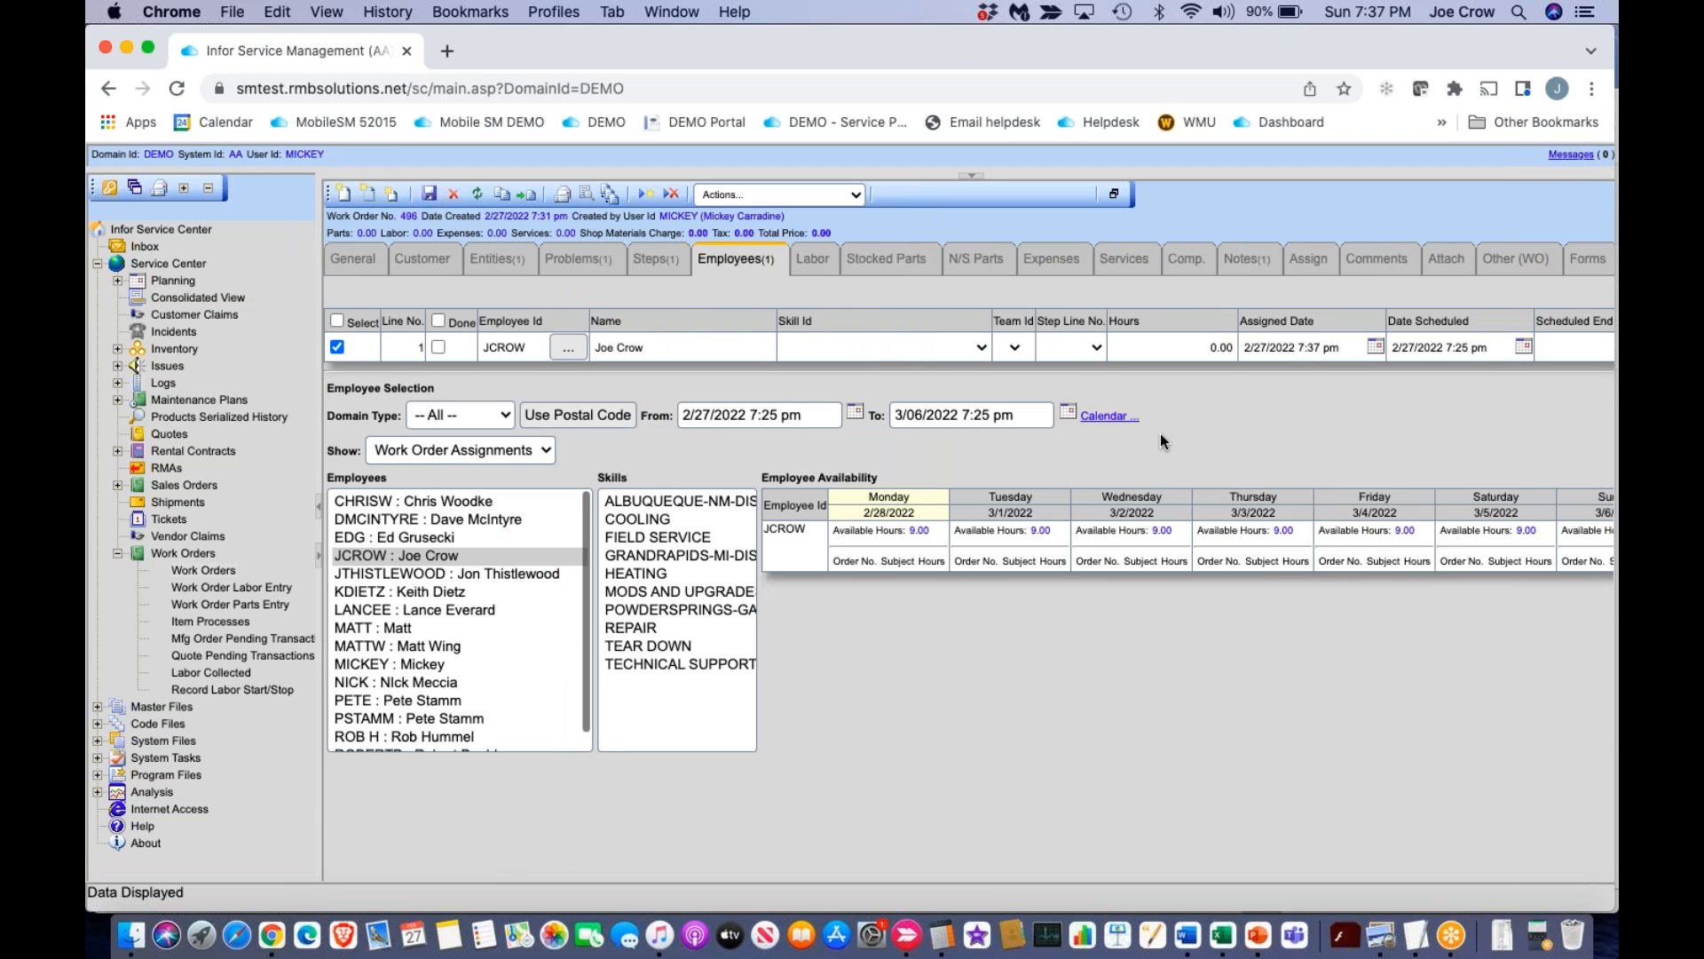
Add a blank billable labor line and a blank billable stocked part line to the work order.
left_click(811, 267)
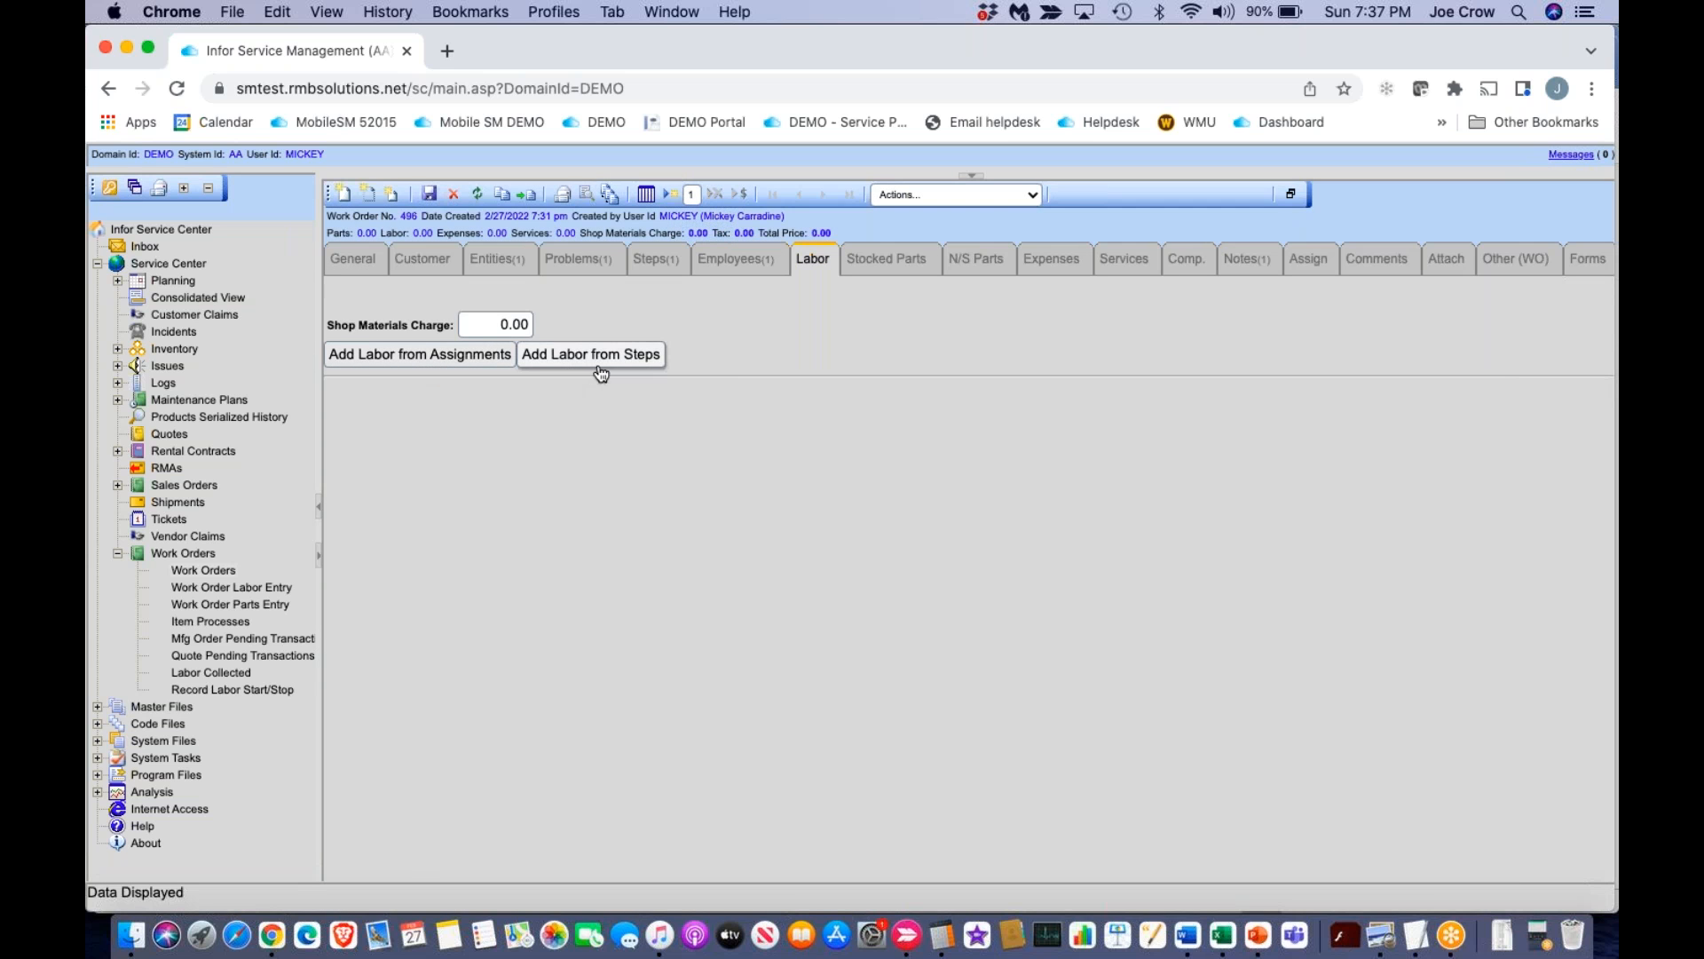
left_click(666, 194)
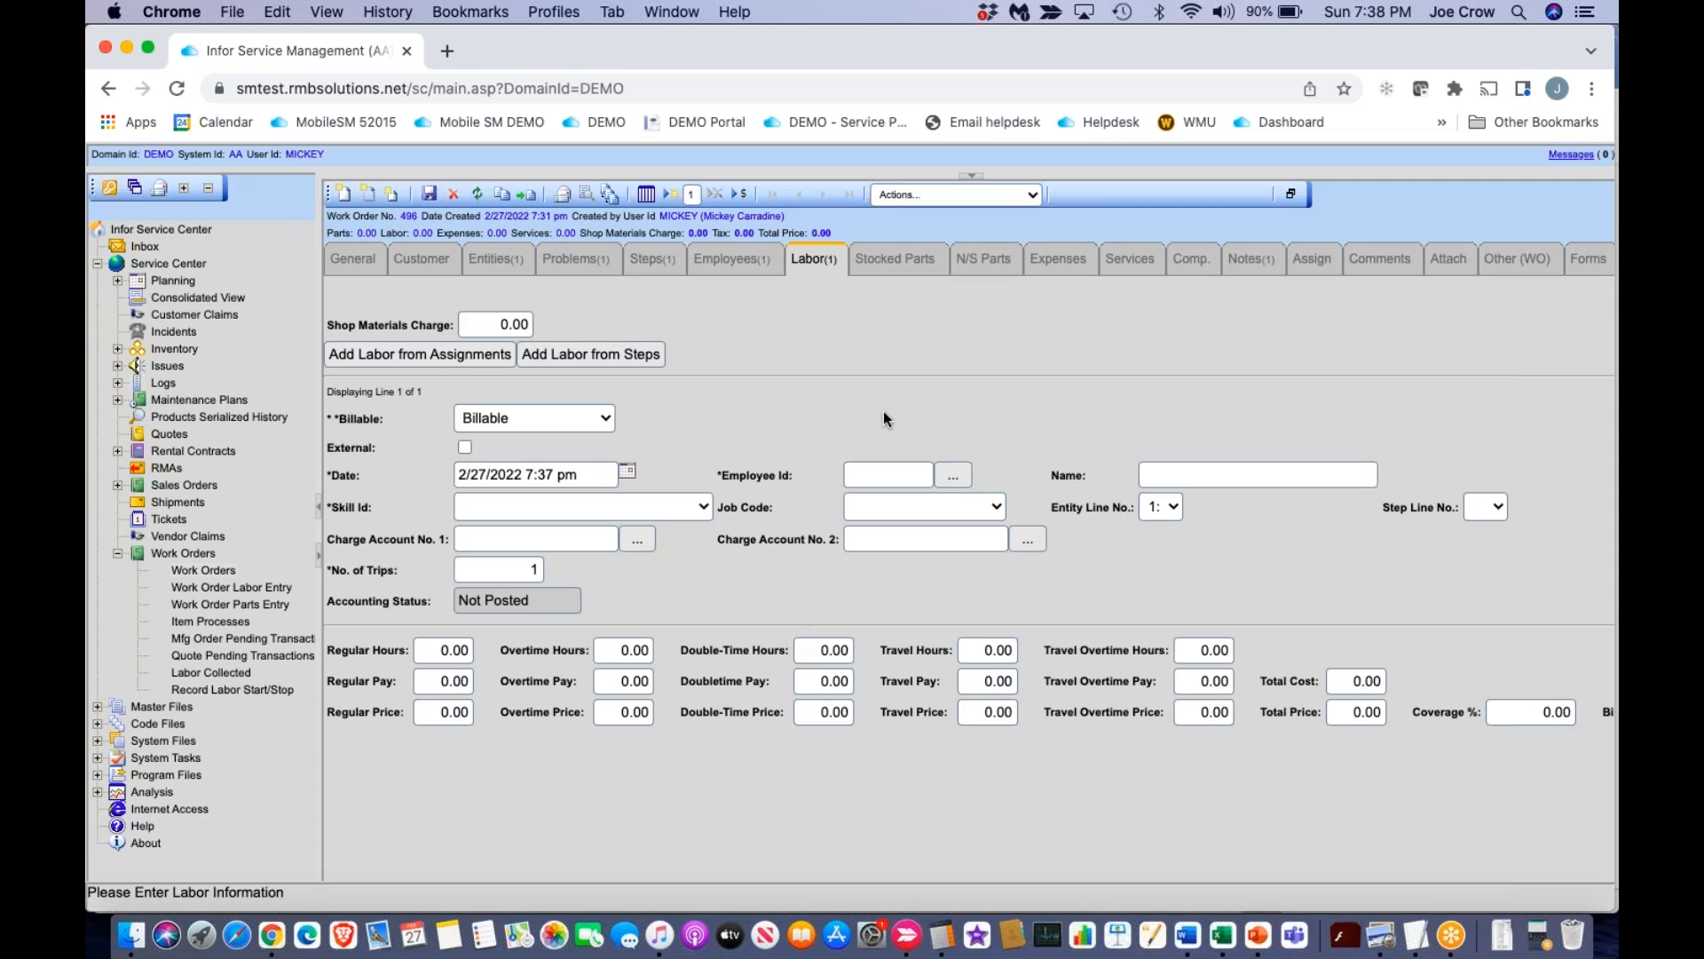
left_click(913, 274)
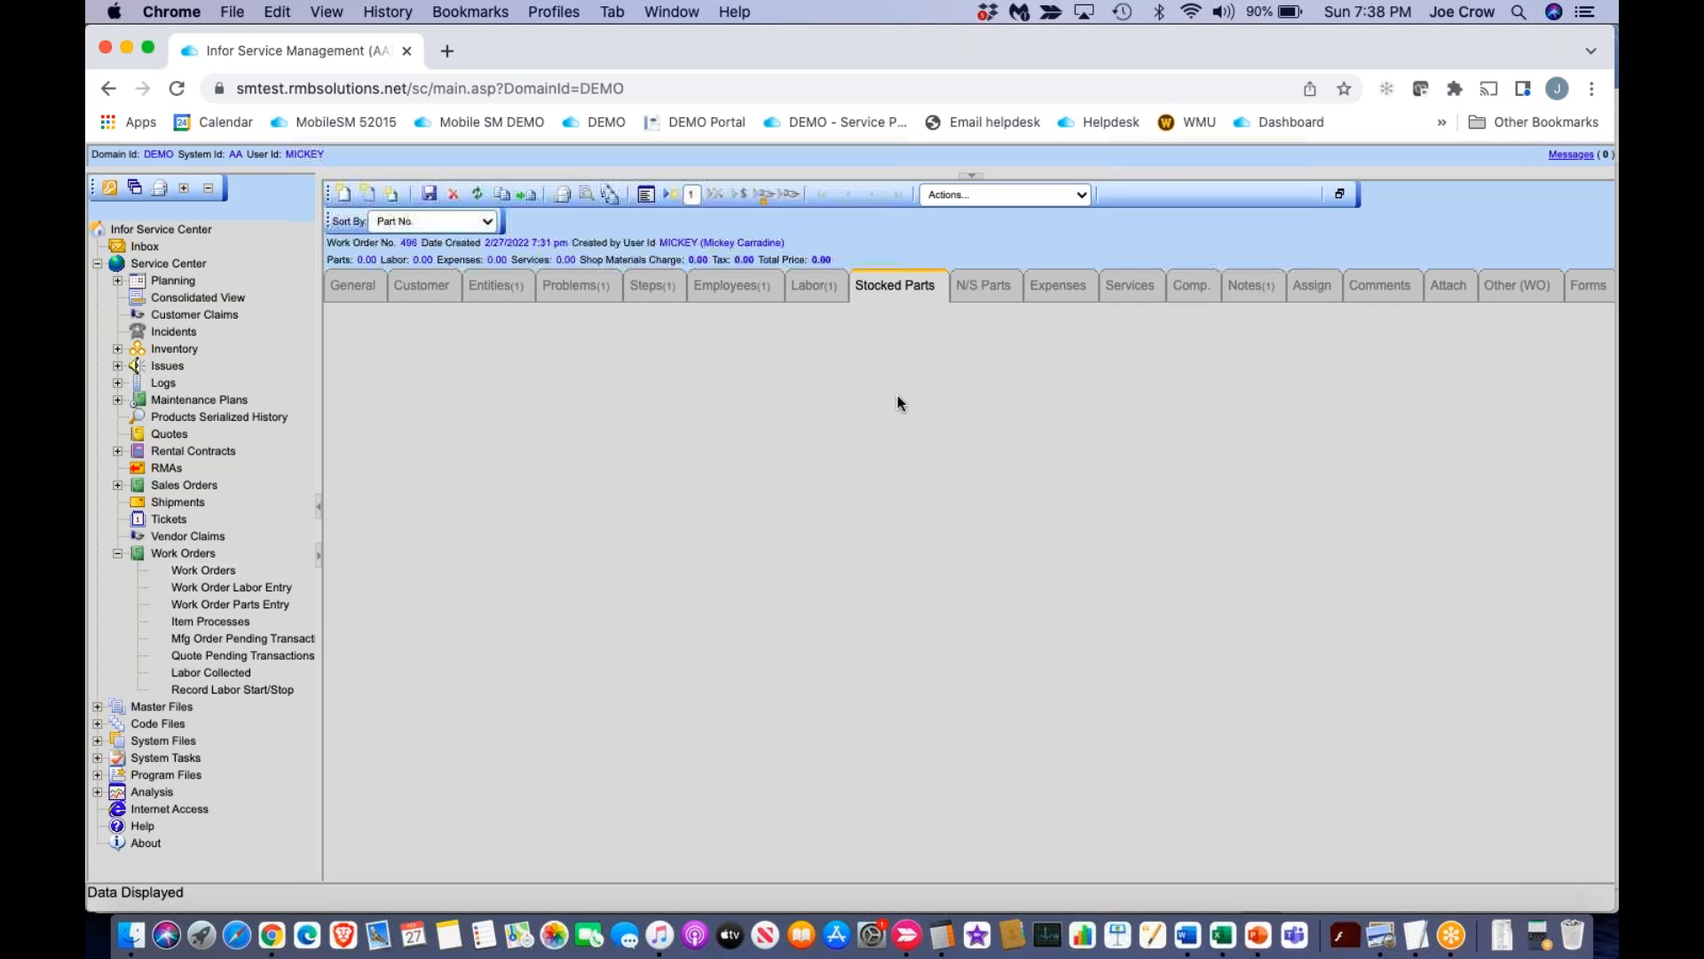
left_click(669, 194)
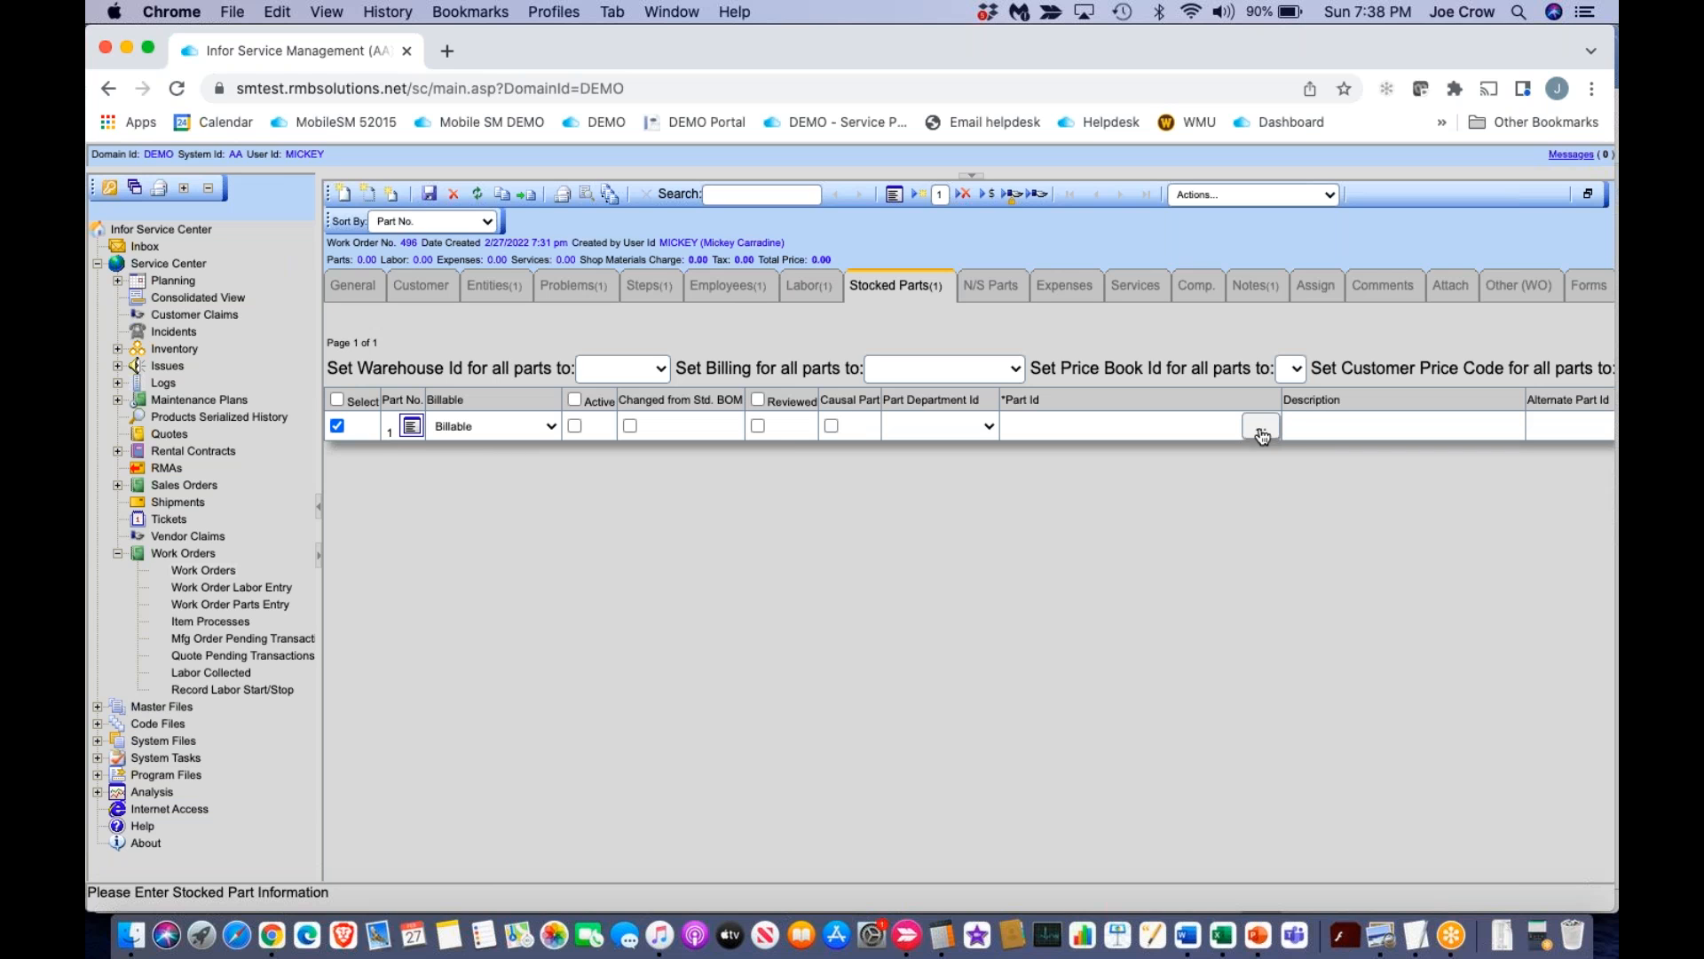
View the work order's N/S Parts section, and add a blank expense line and a blank service line.
left_click(988, 291)
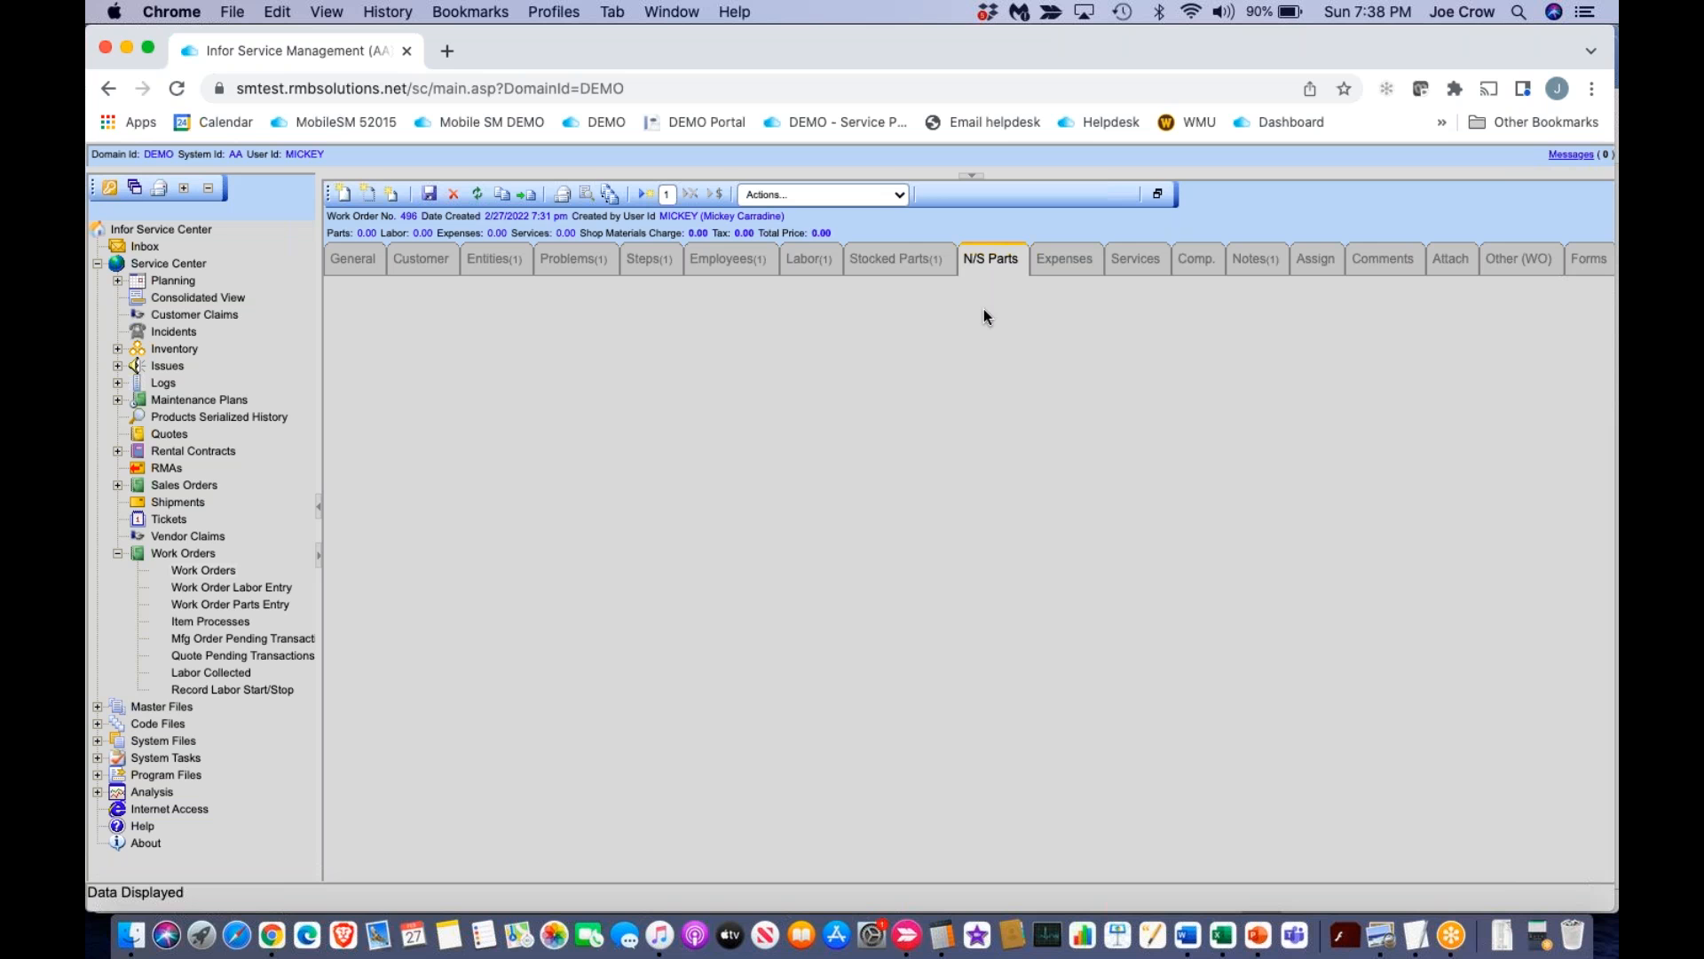
left_click(1070, 259)
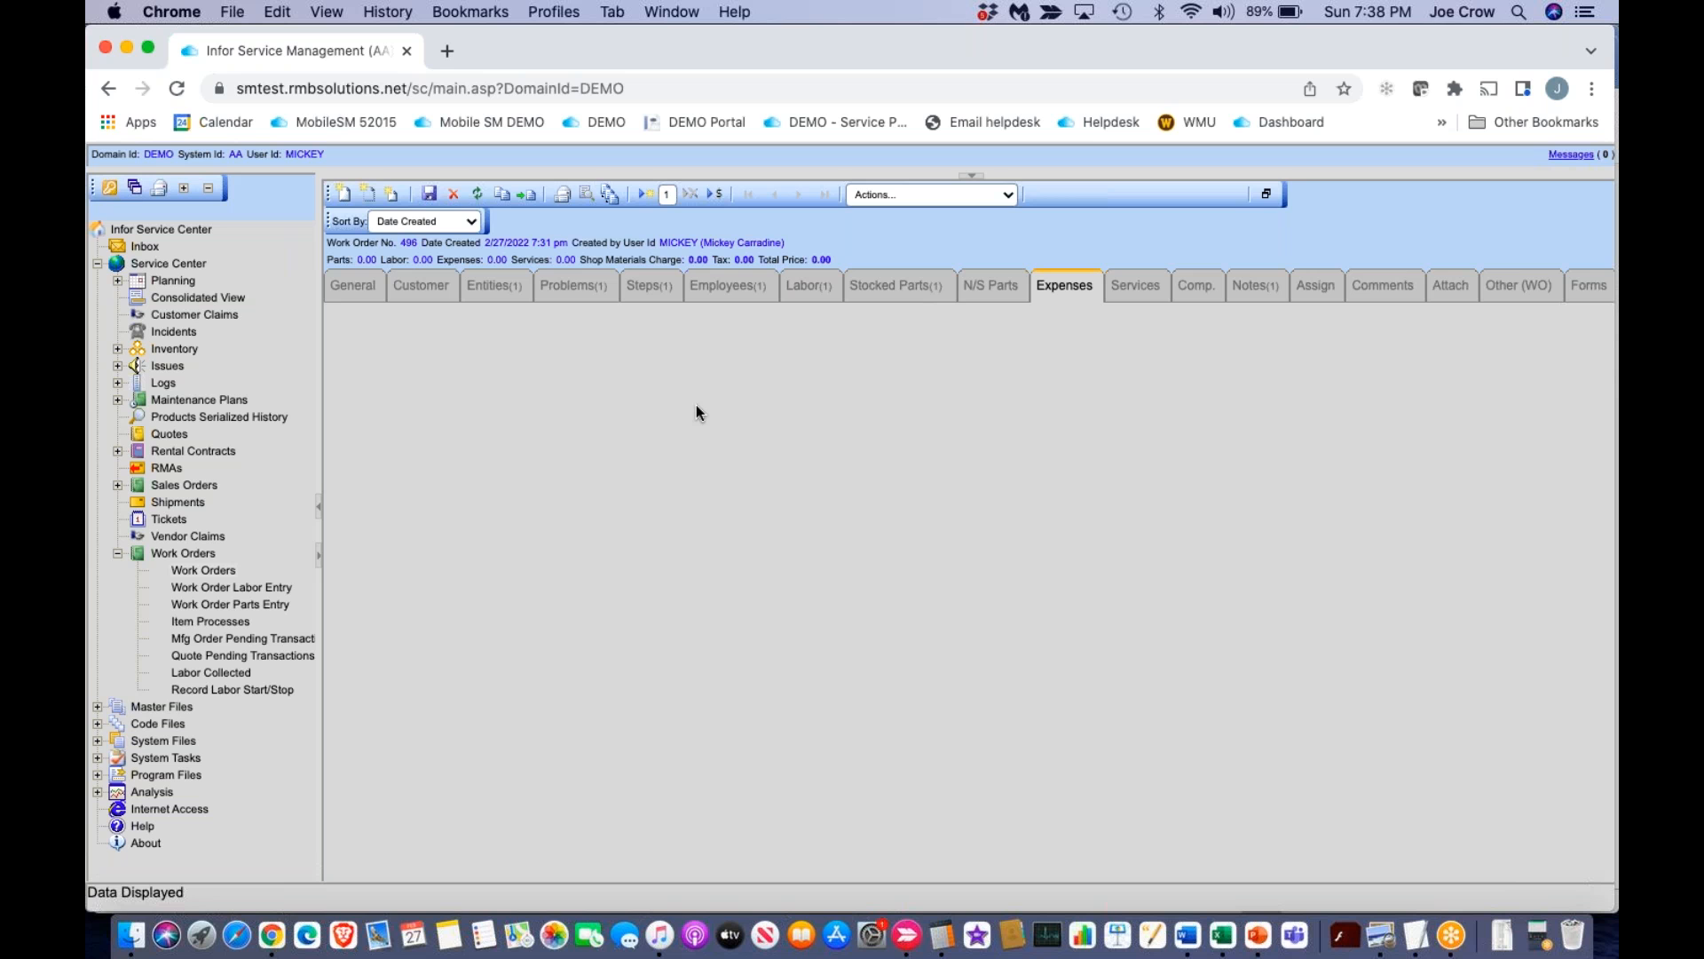
left_click(642, 196)
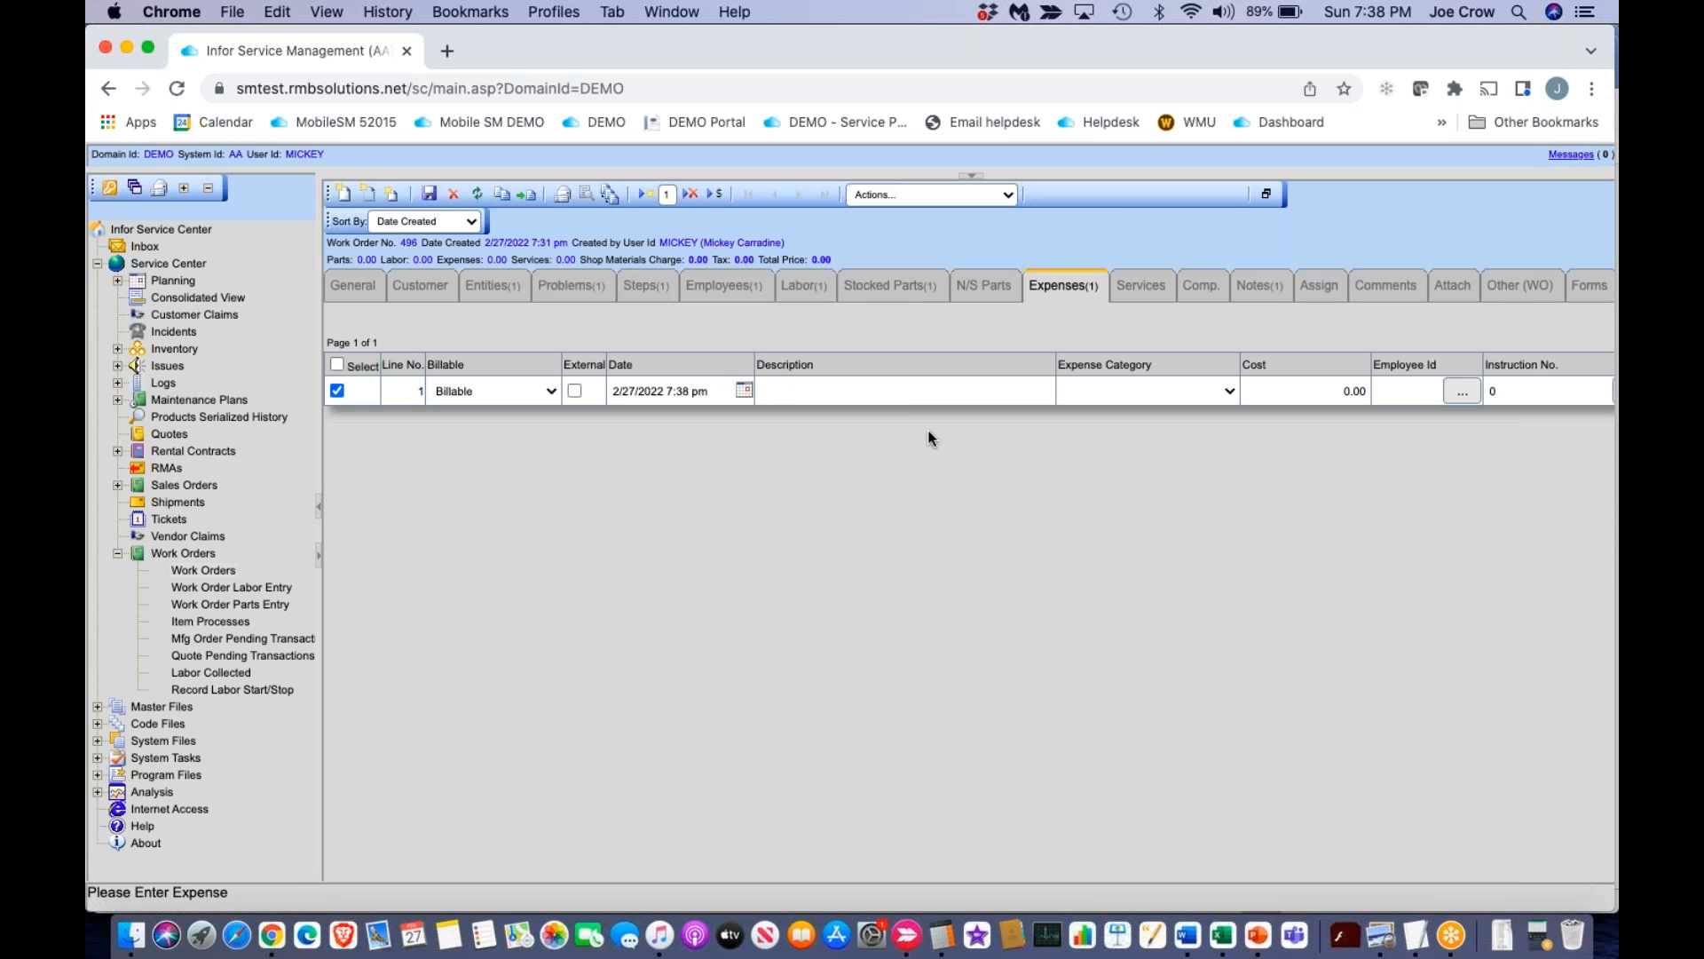
left_click(1122, 299)
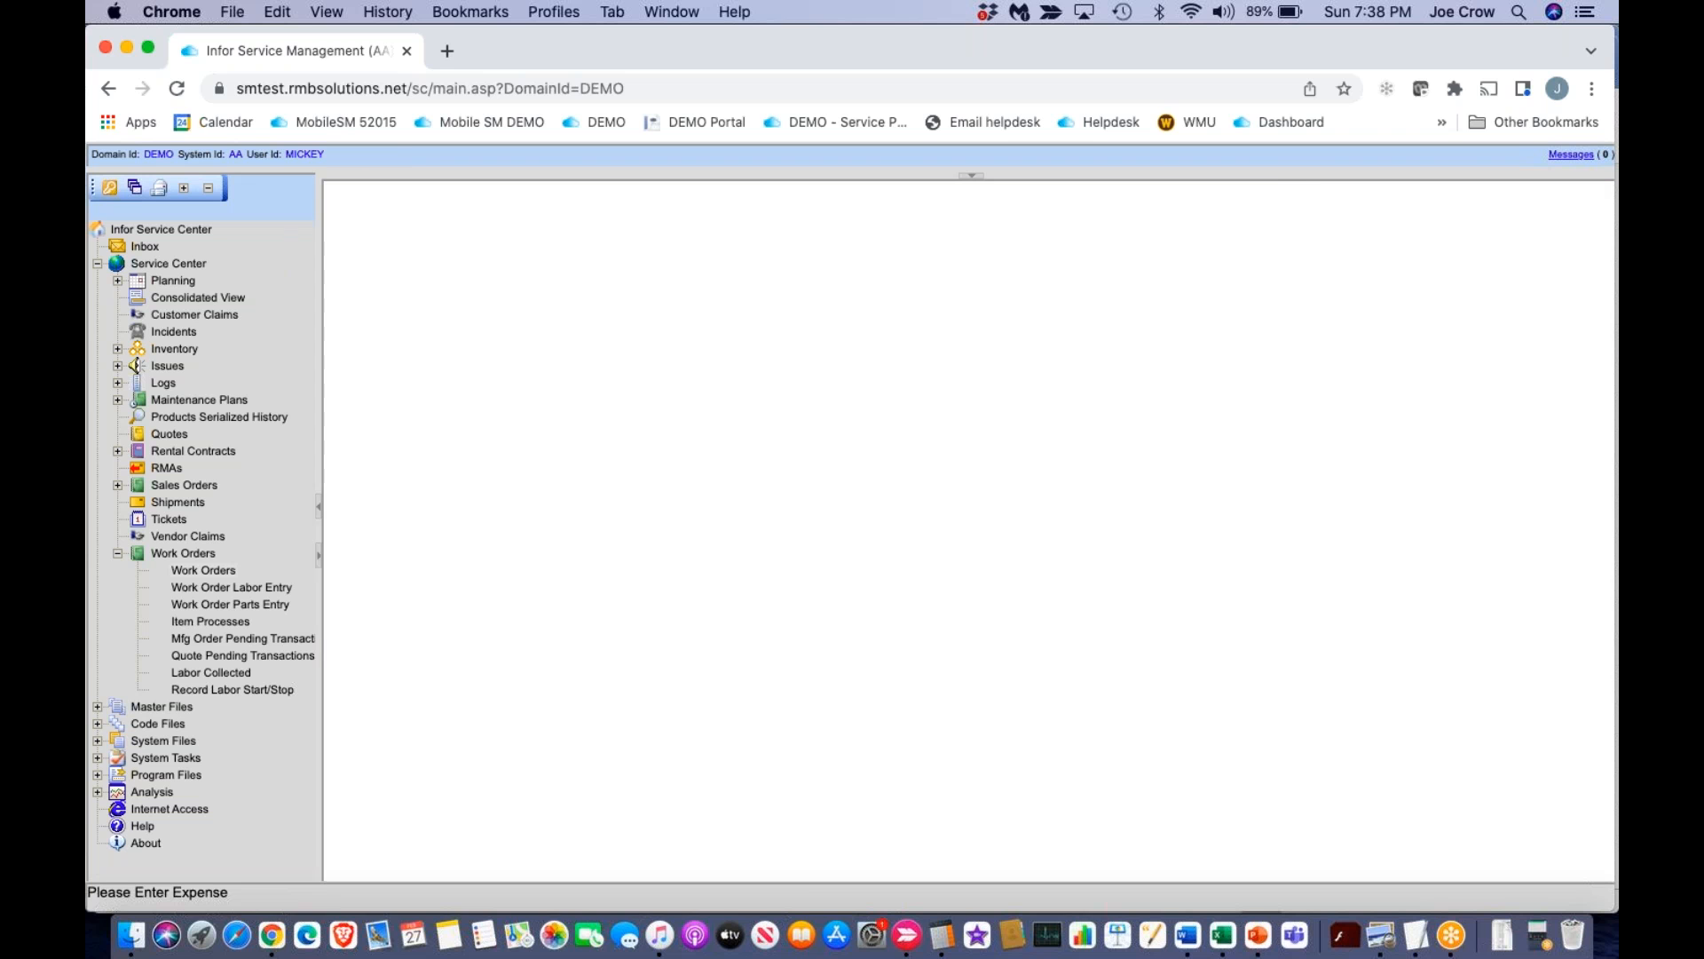
left_click(642, 196)
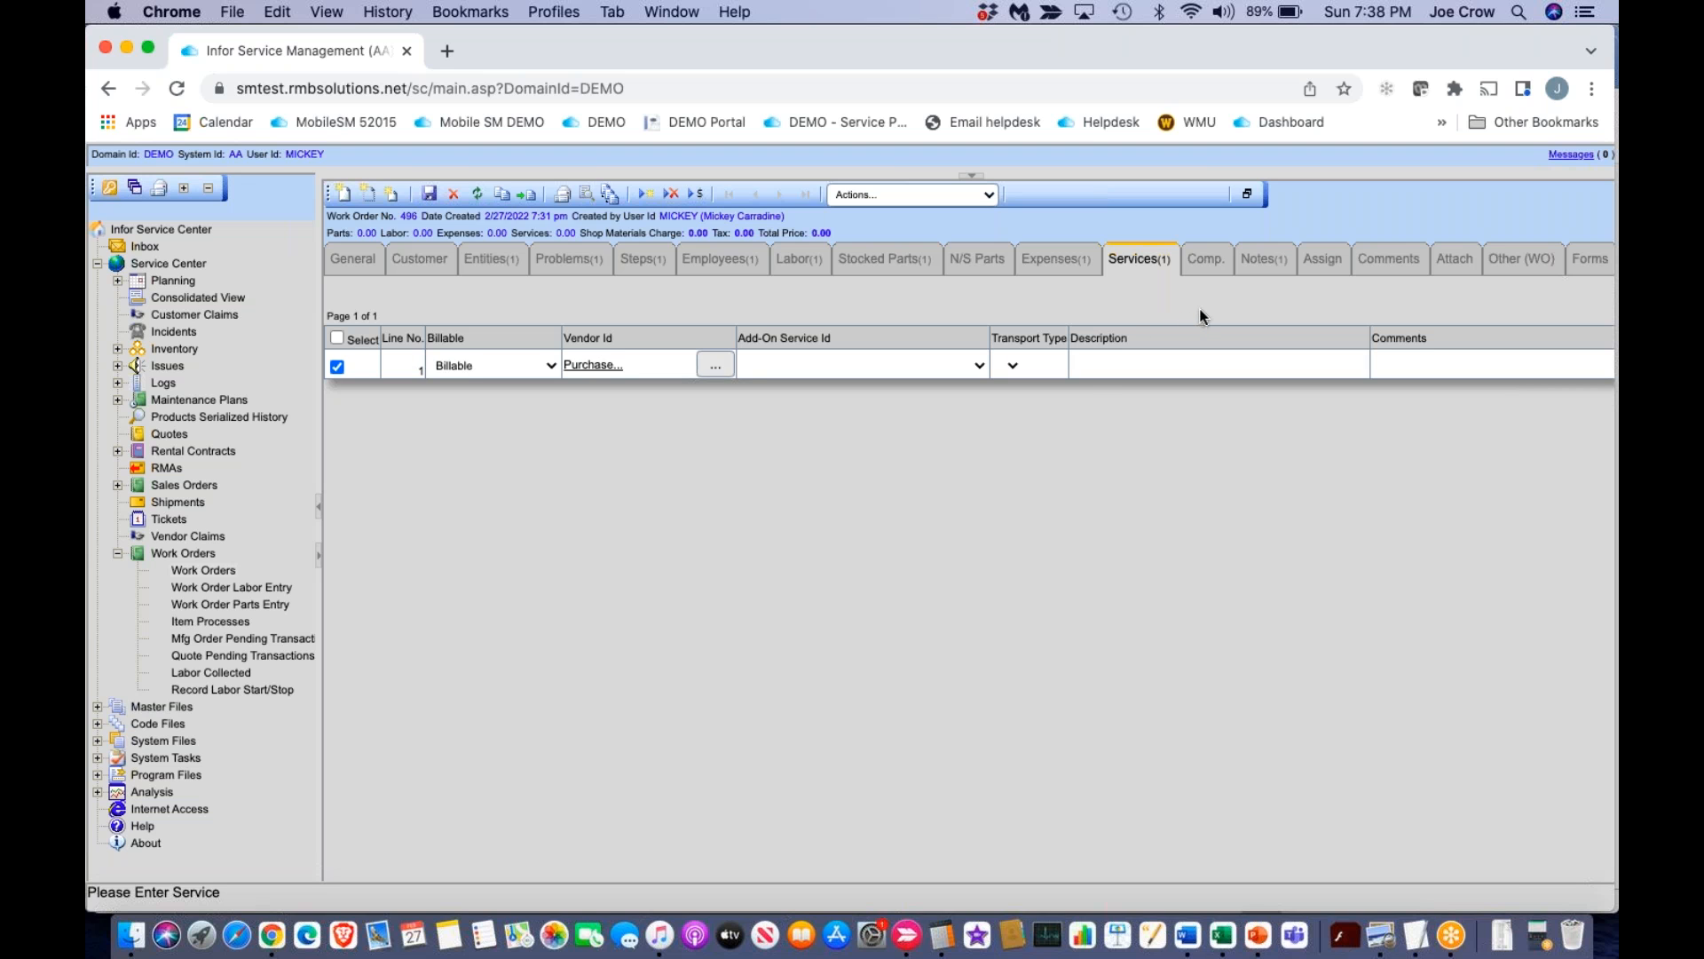
View the work order's Comp. section and add two blank internal notes to the work order.
left_click(1205, 259)
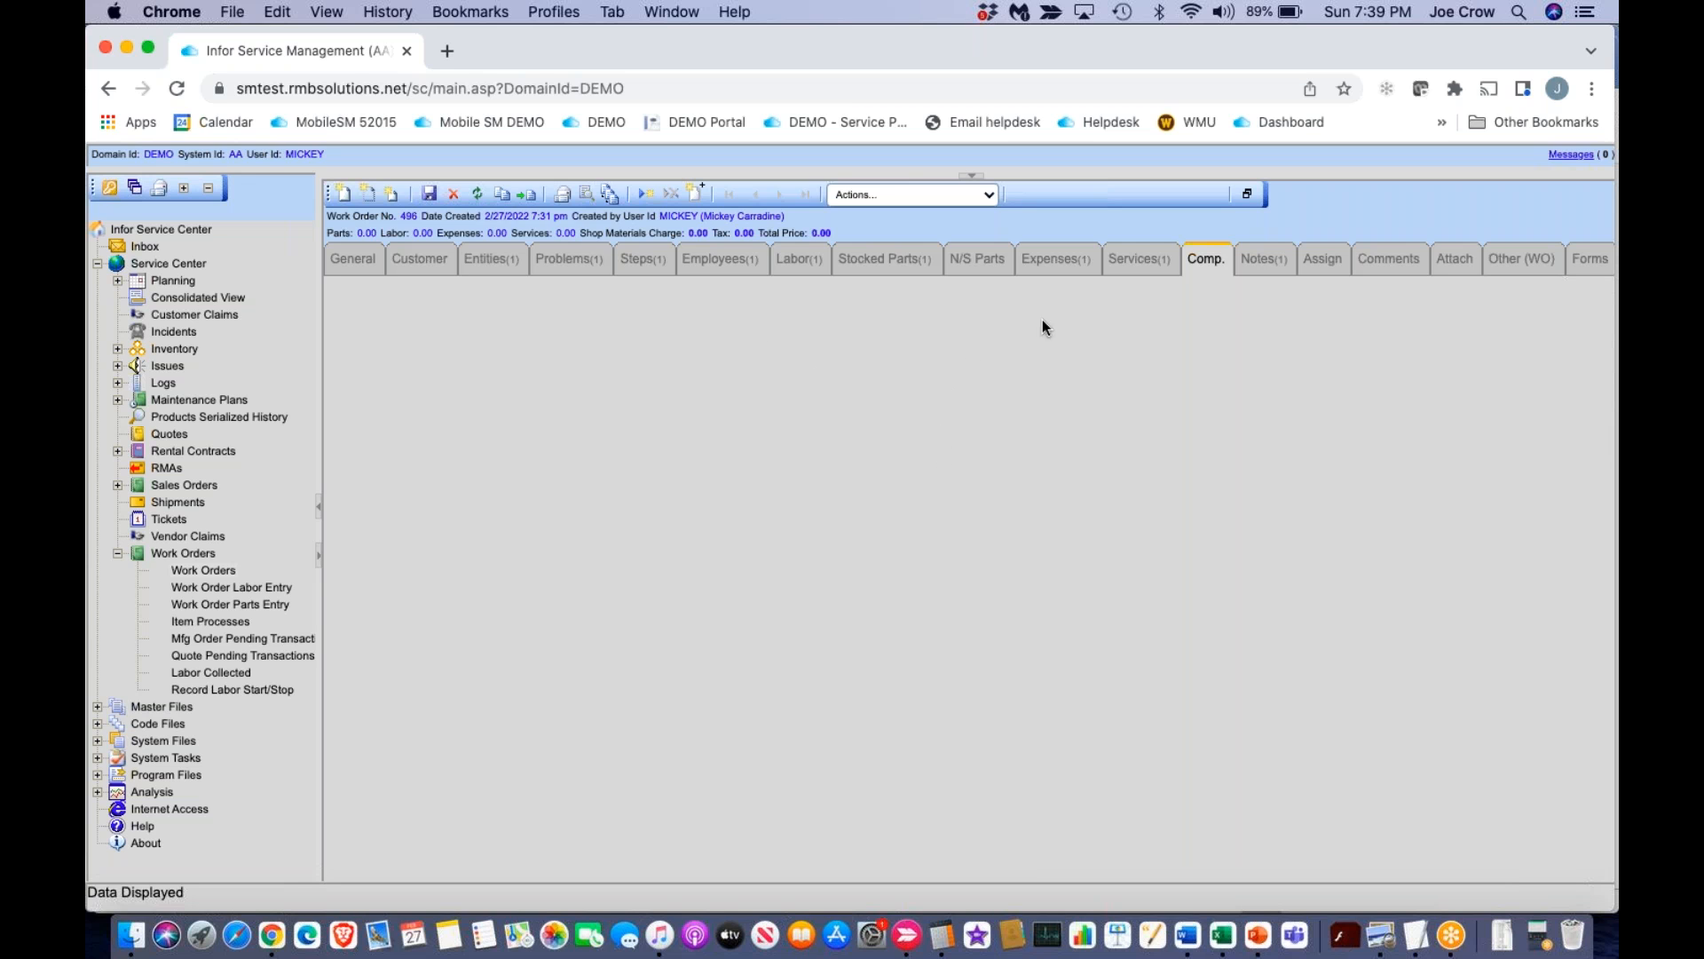
left_click(1262, 259)
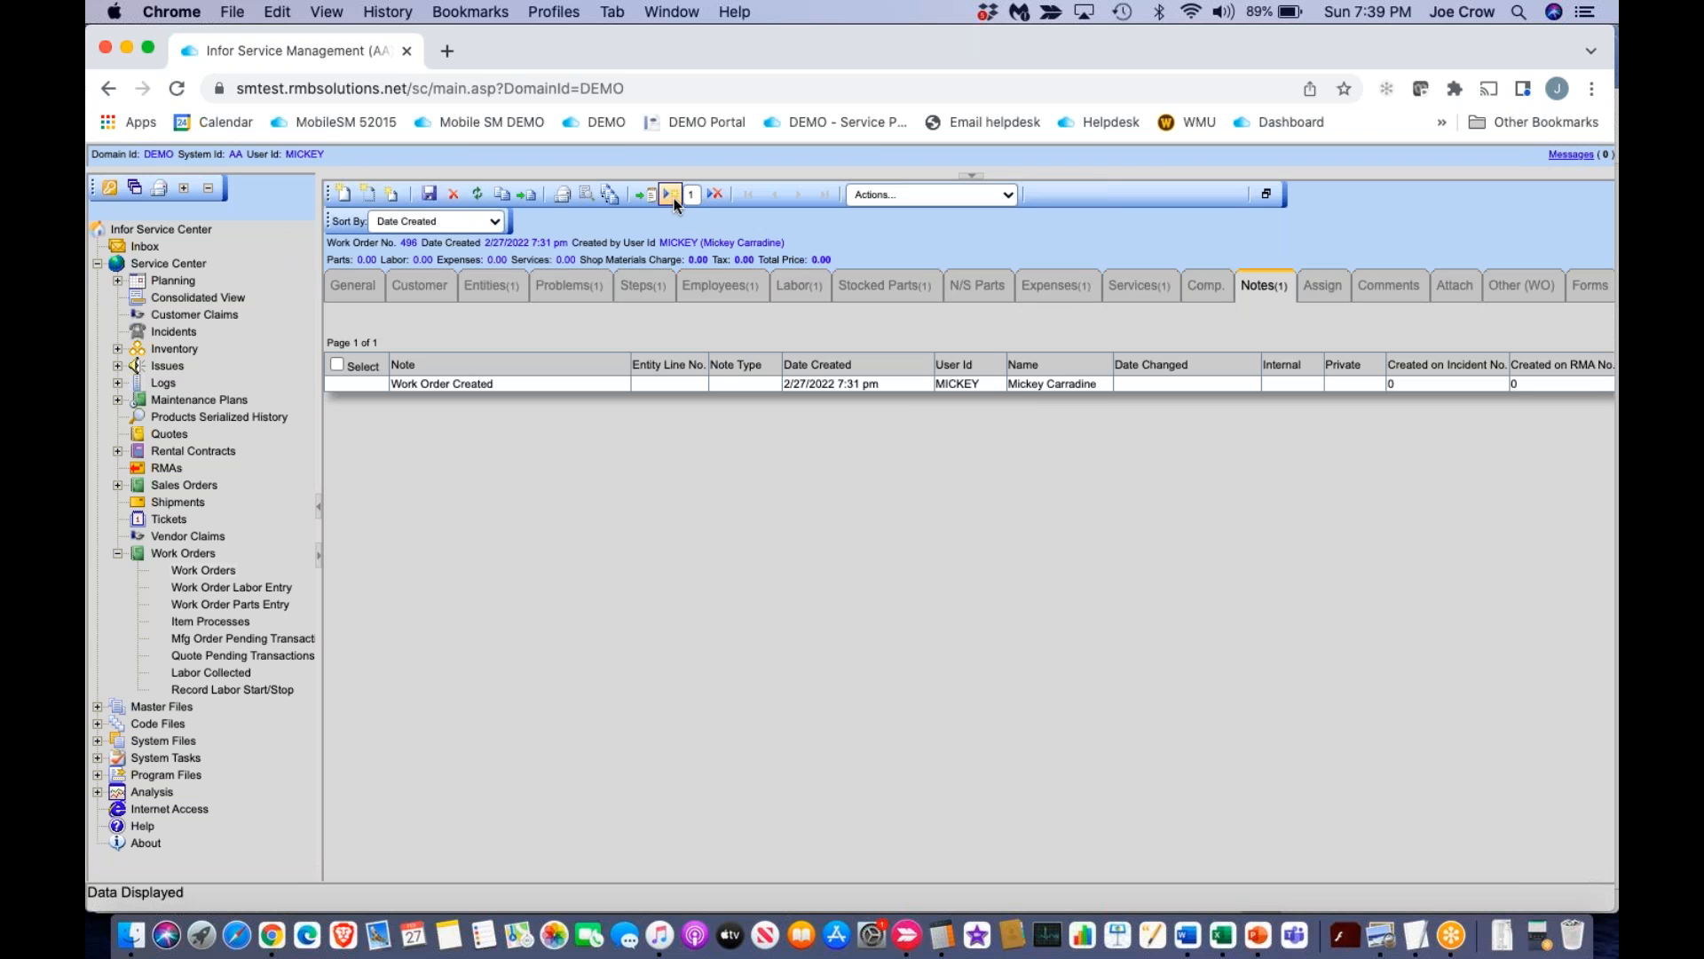
left_click(672, 195)
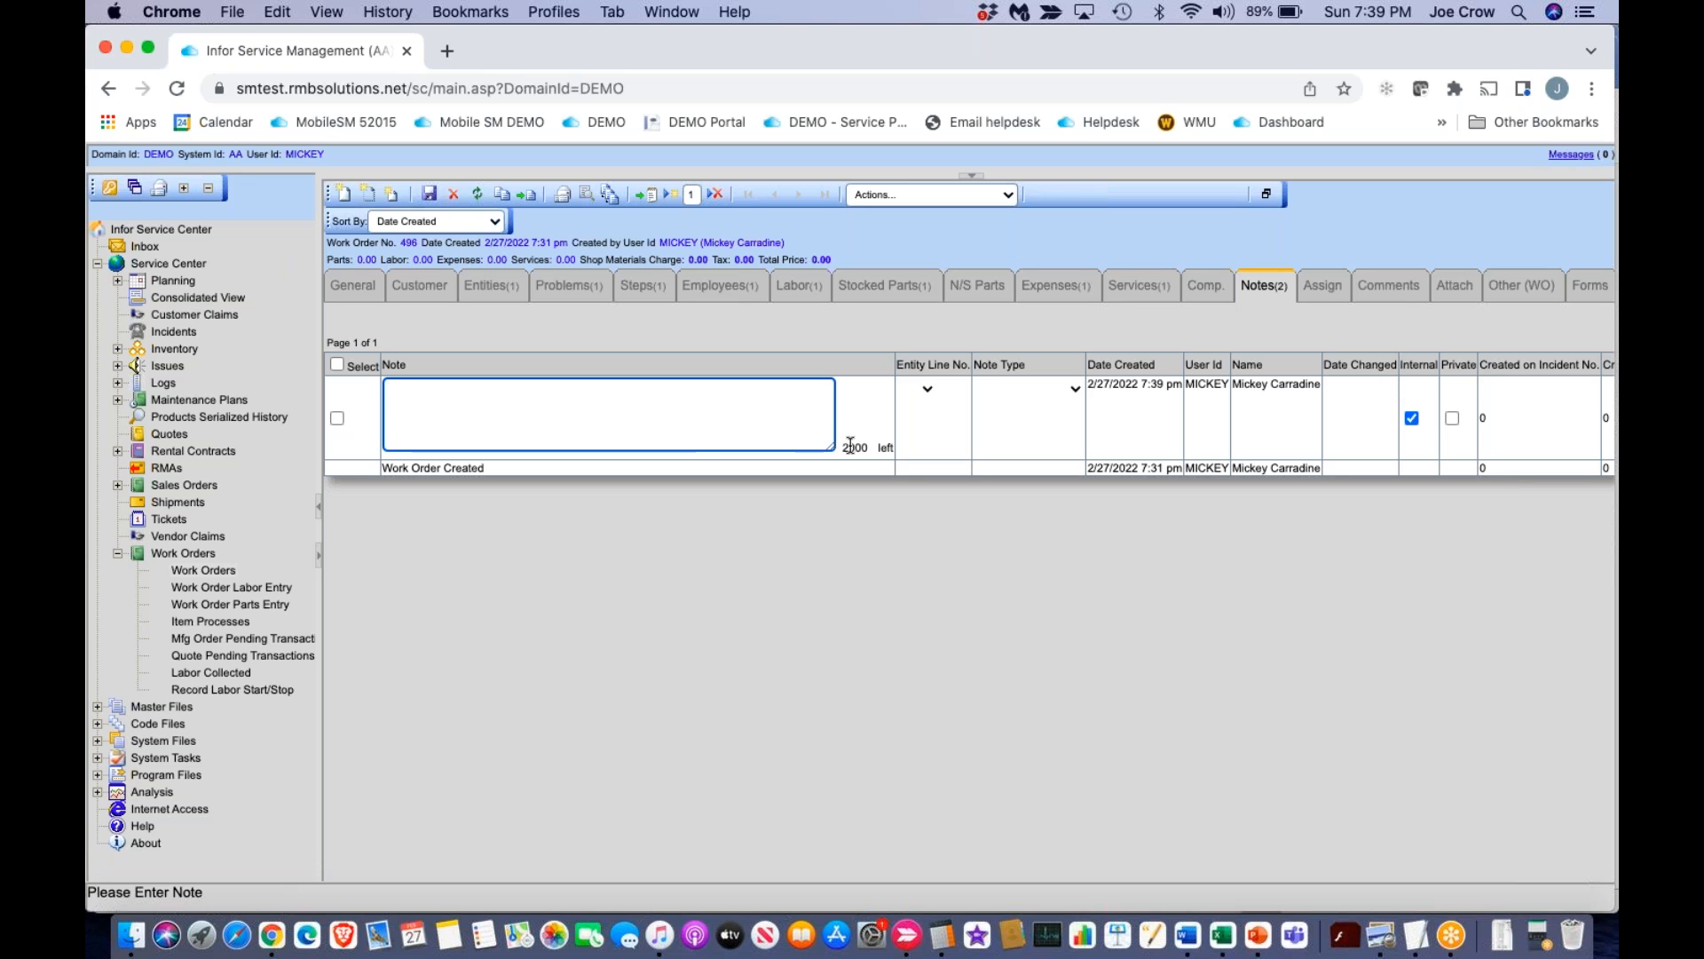
left_click(665, 193)
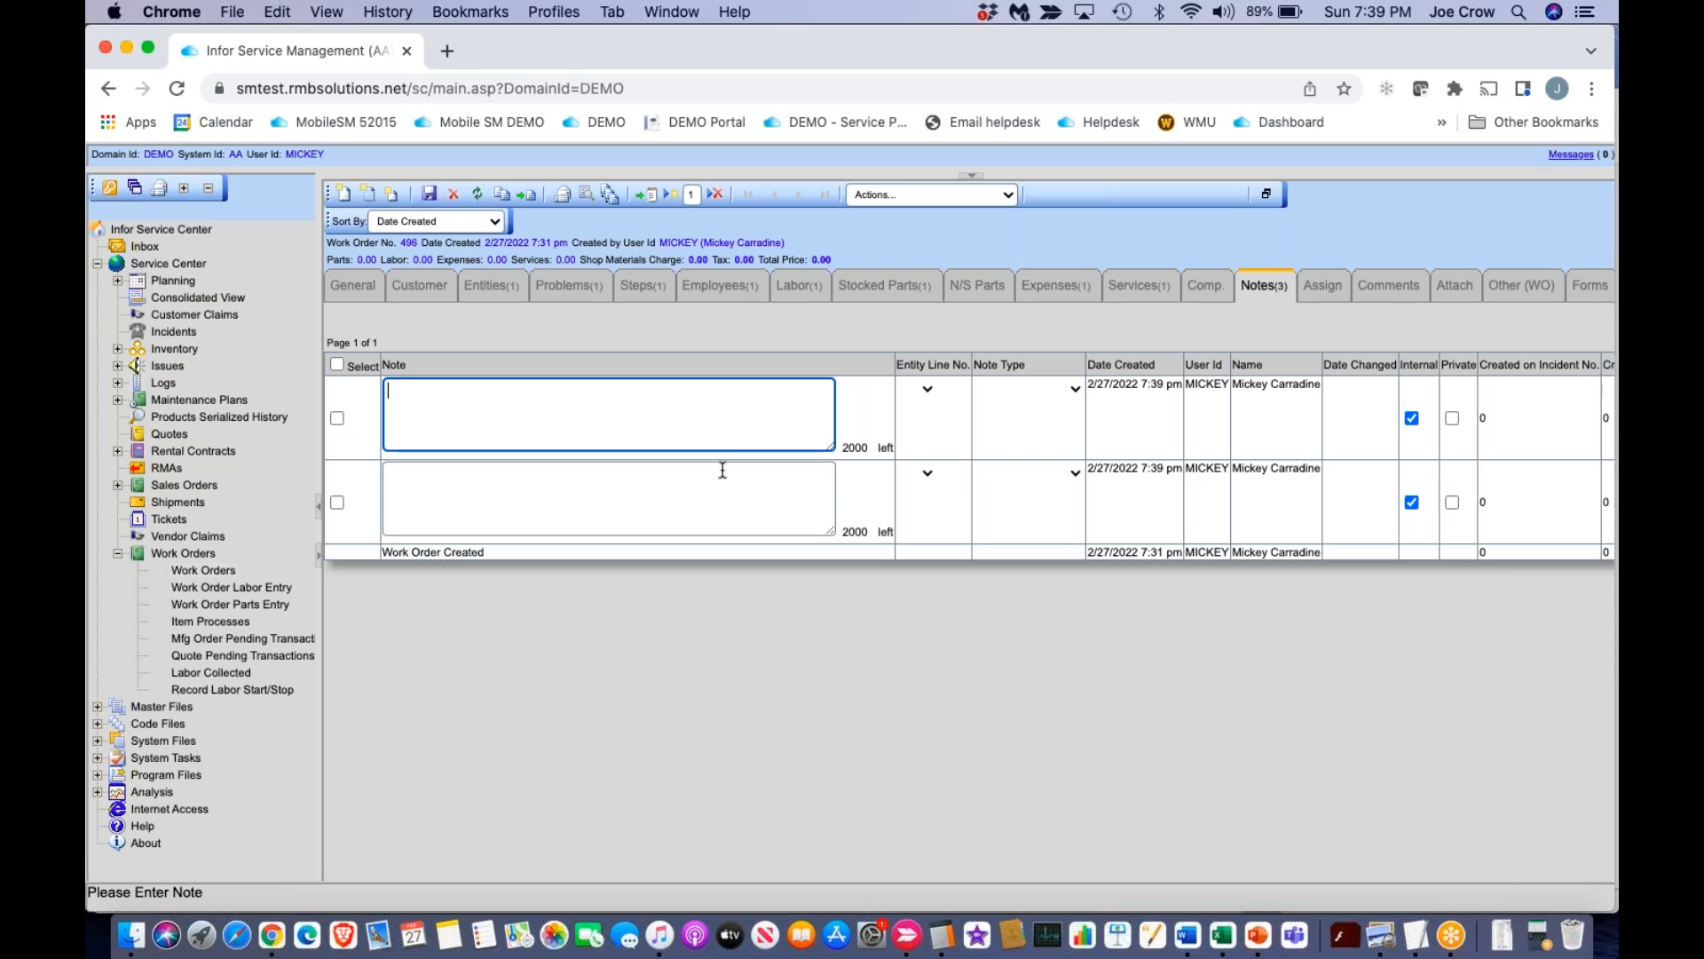
Look over the work order's role and user assignments, its Closing Remarks, Authorization and Permits comments, and its attachment area.
left_click(1319, 291)
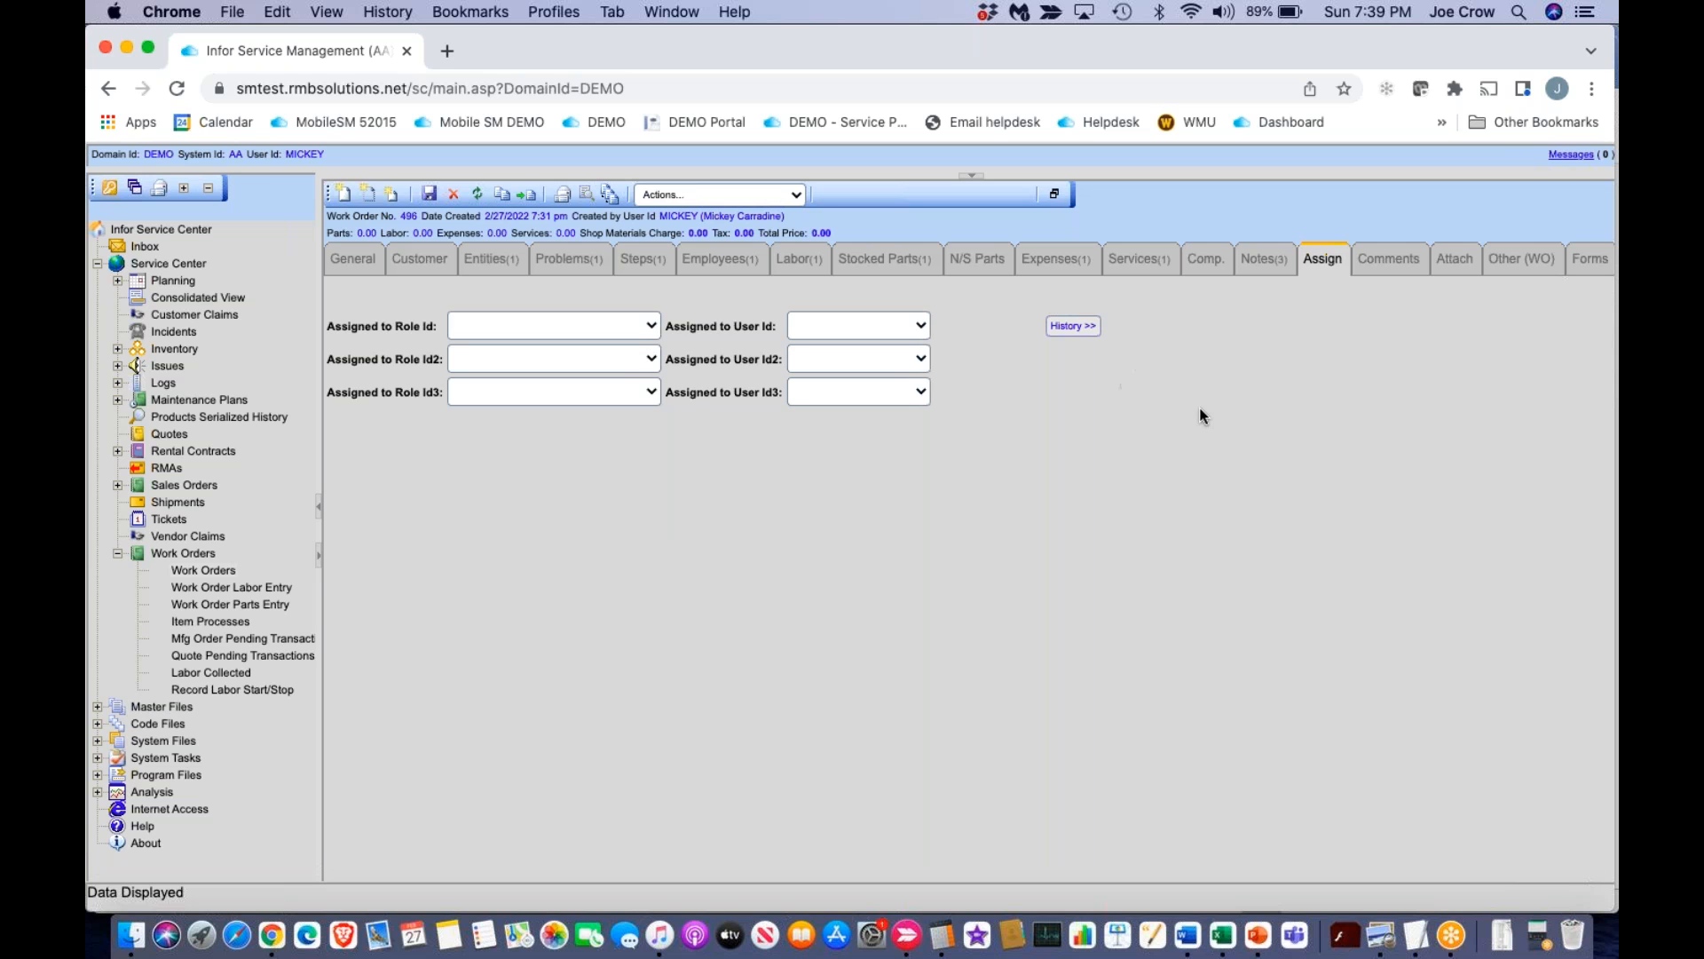
left_click(1390, 260)
left_click(603, 345)
left_click(568, 458)
left_click(567, 611)
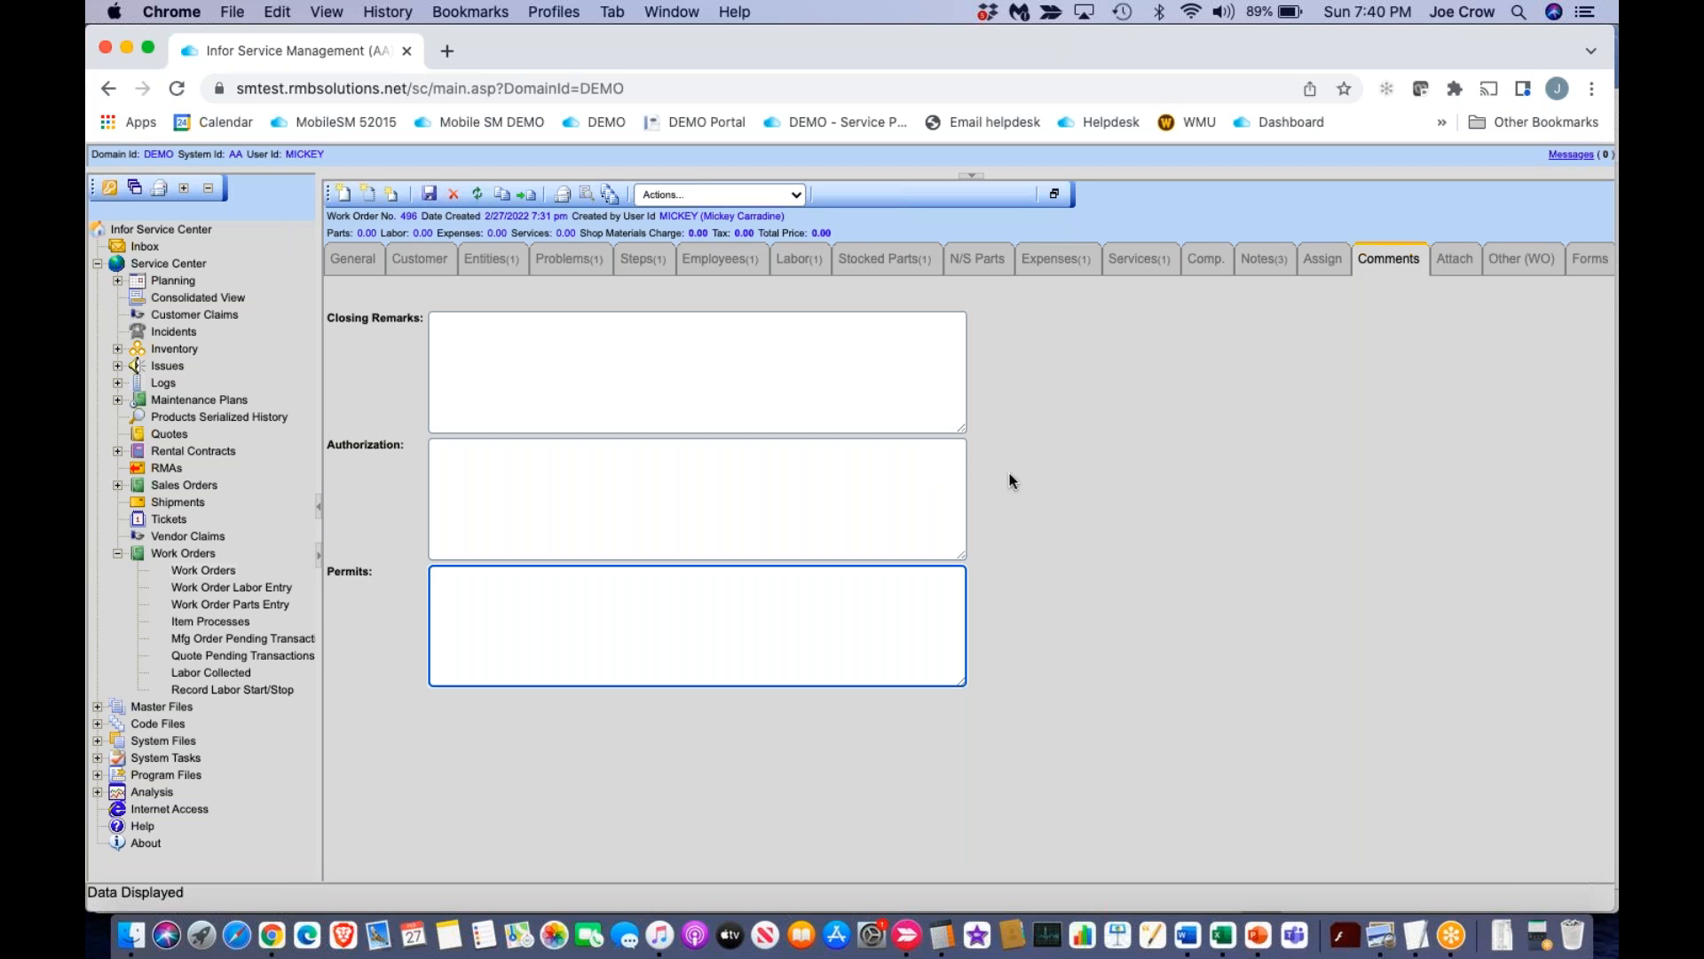
left_click(1454, 261)
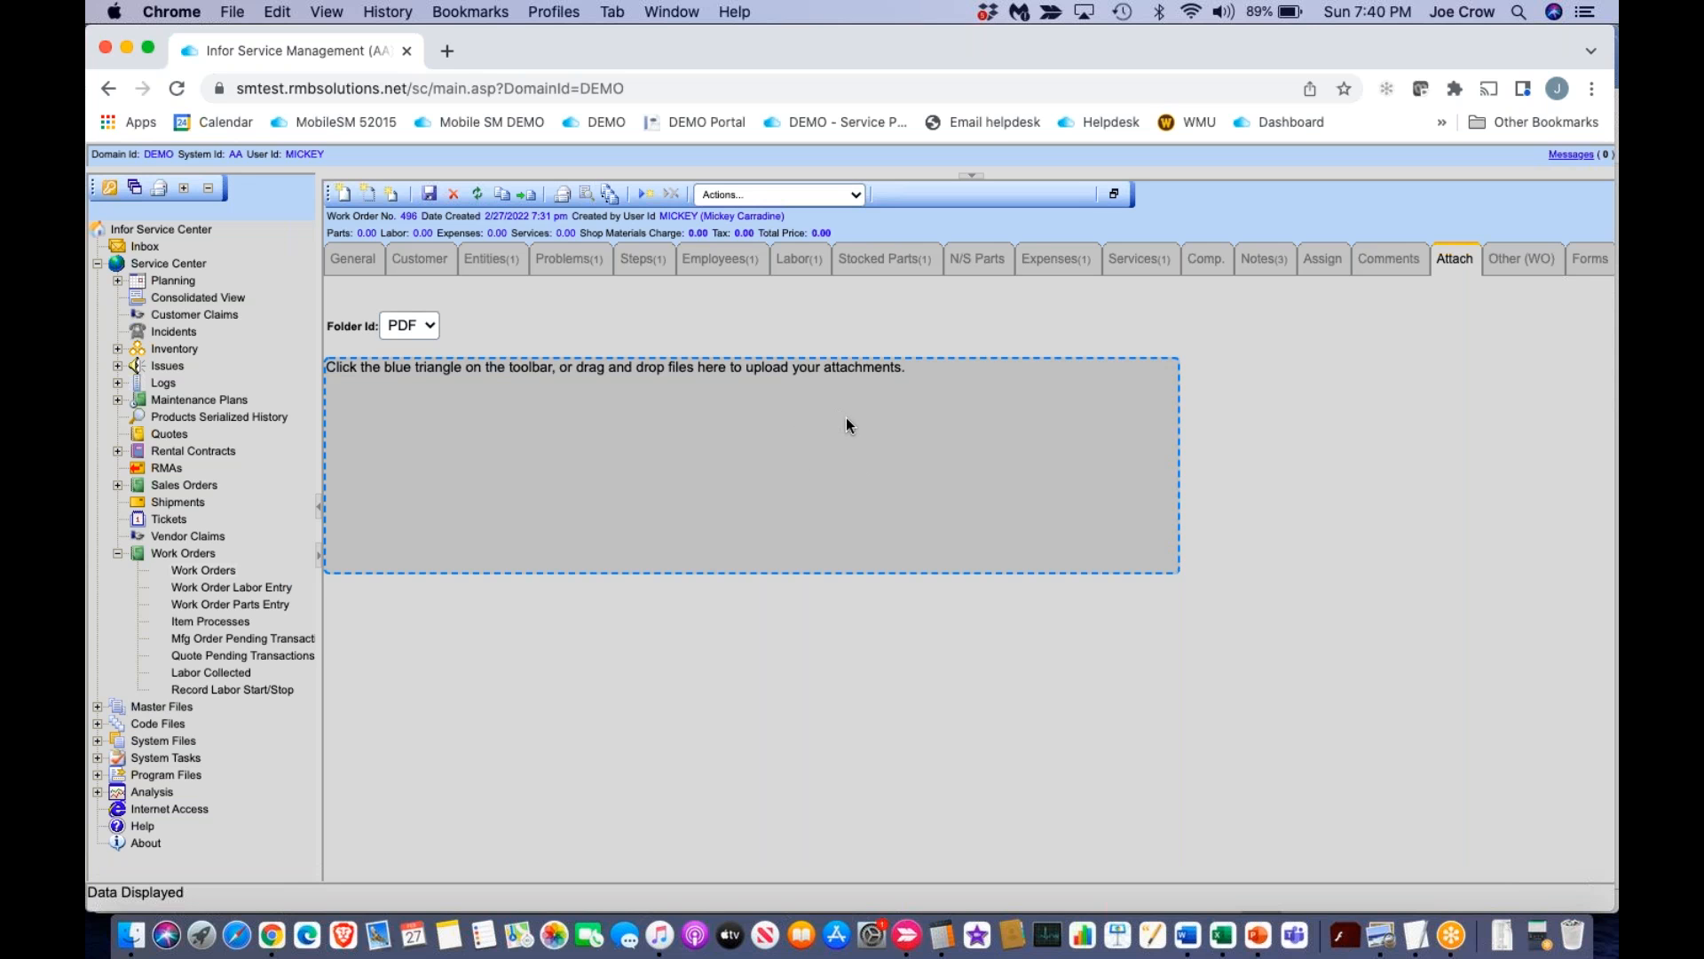
Look at the file chooser for attachments without uploading anything, and view the work order's custom fields under Other (WO).
left_click(852, 458)
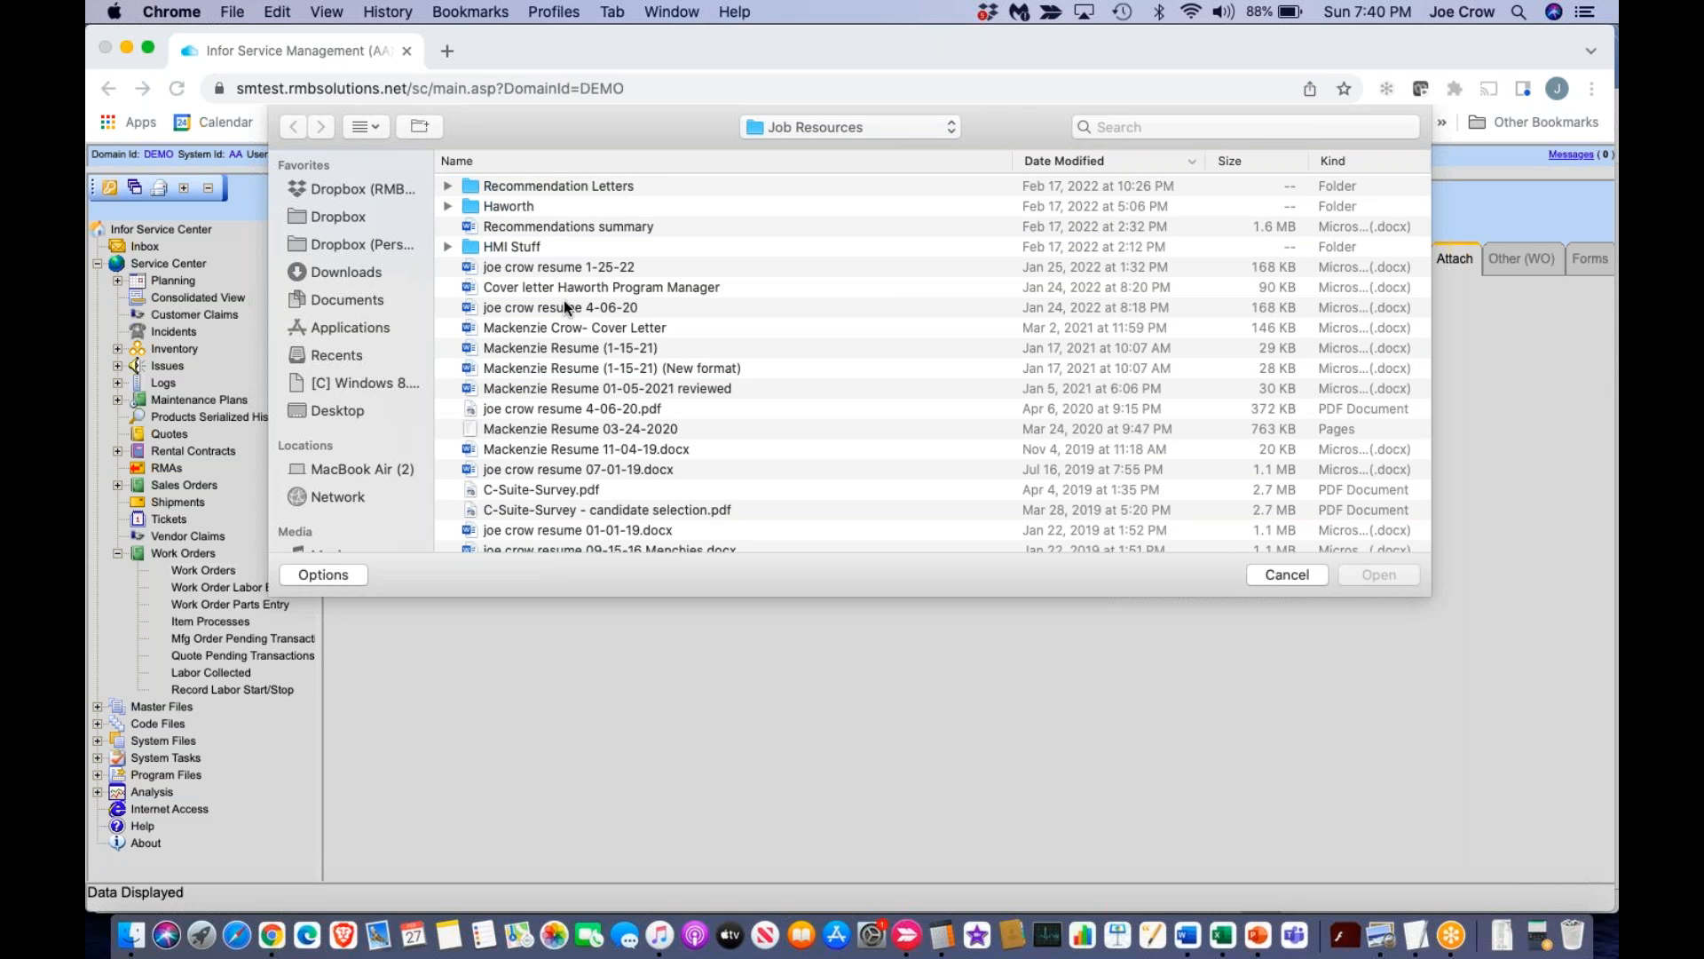
left_click(1287, 575)
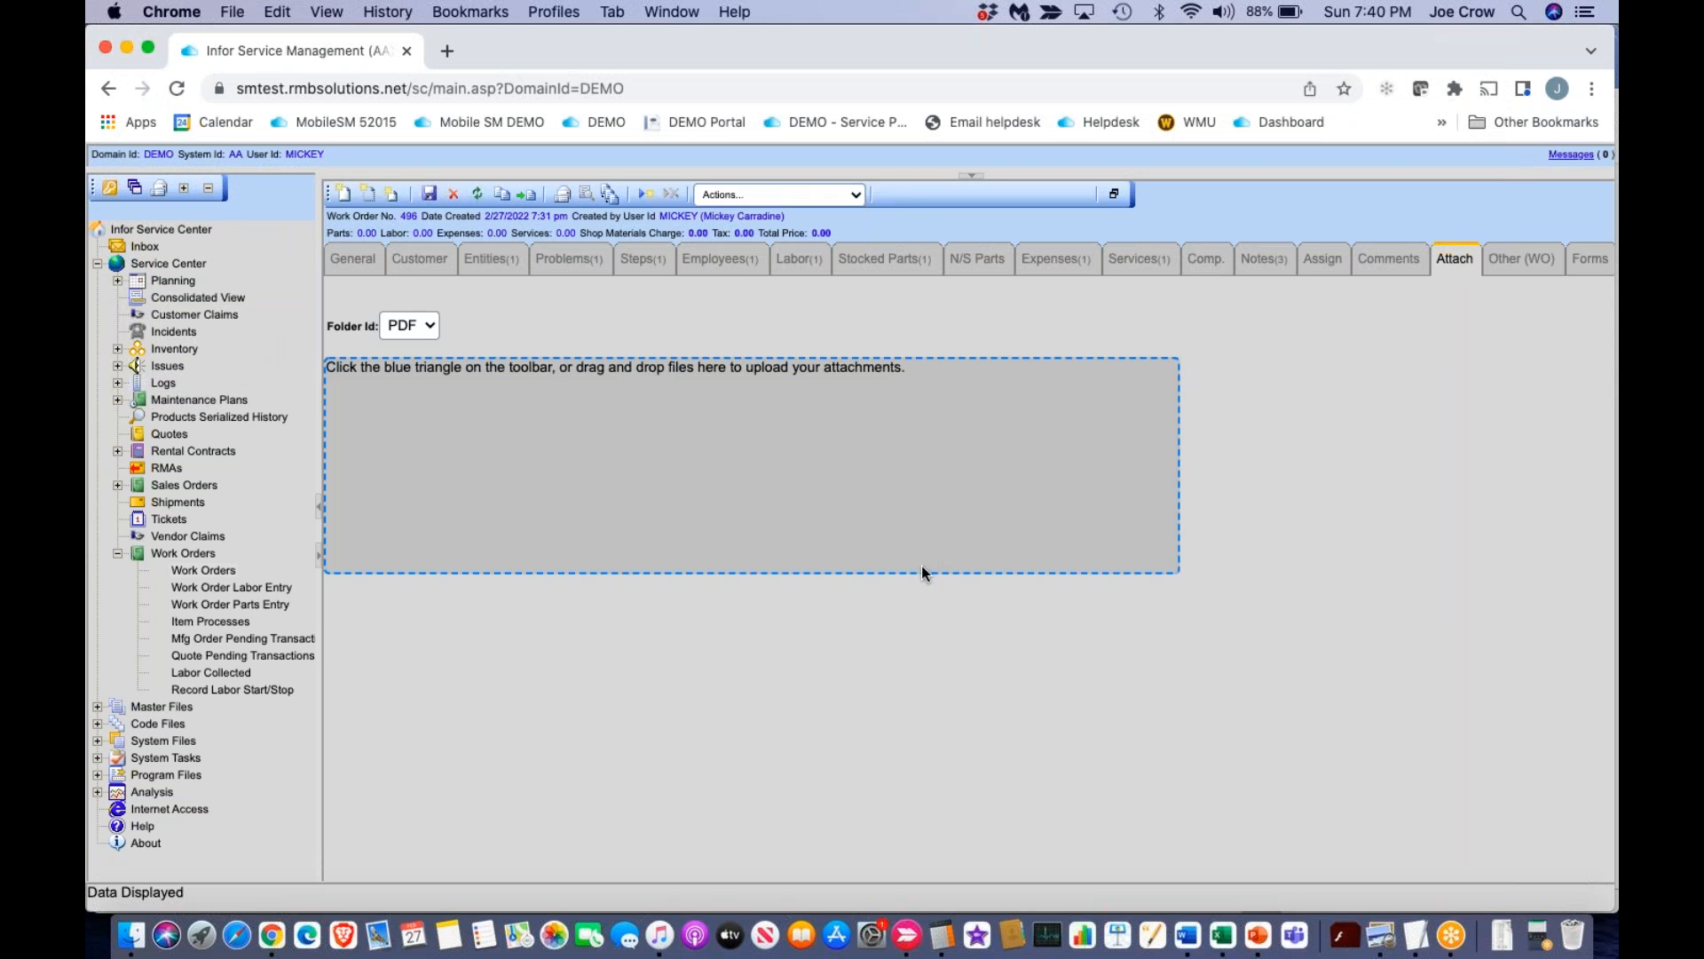
left_click(1504, 263)
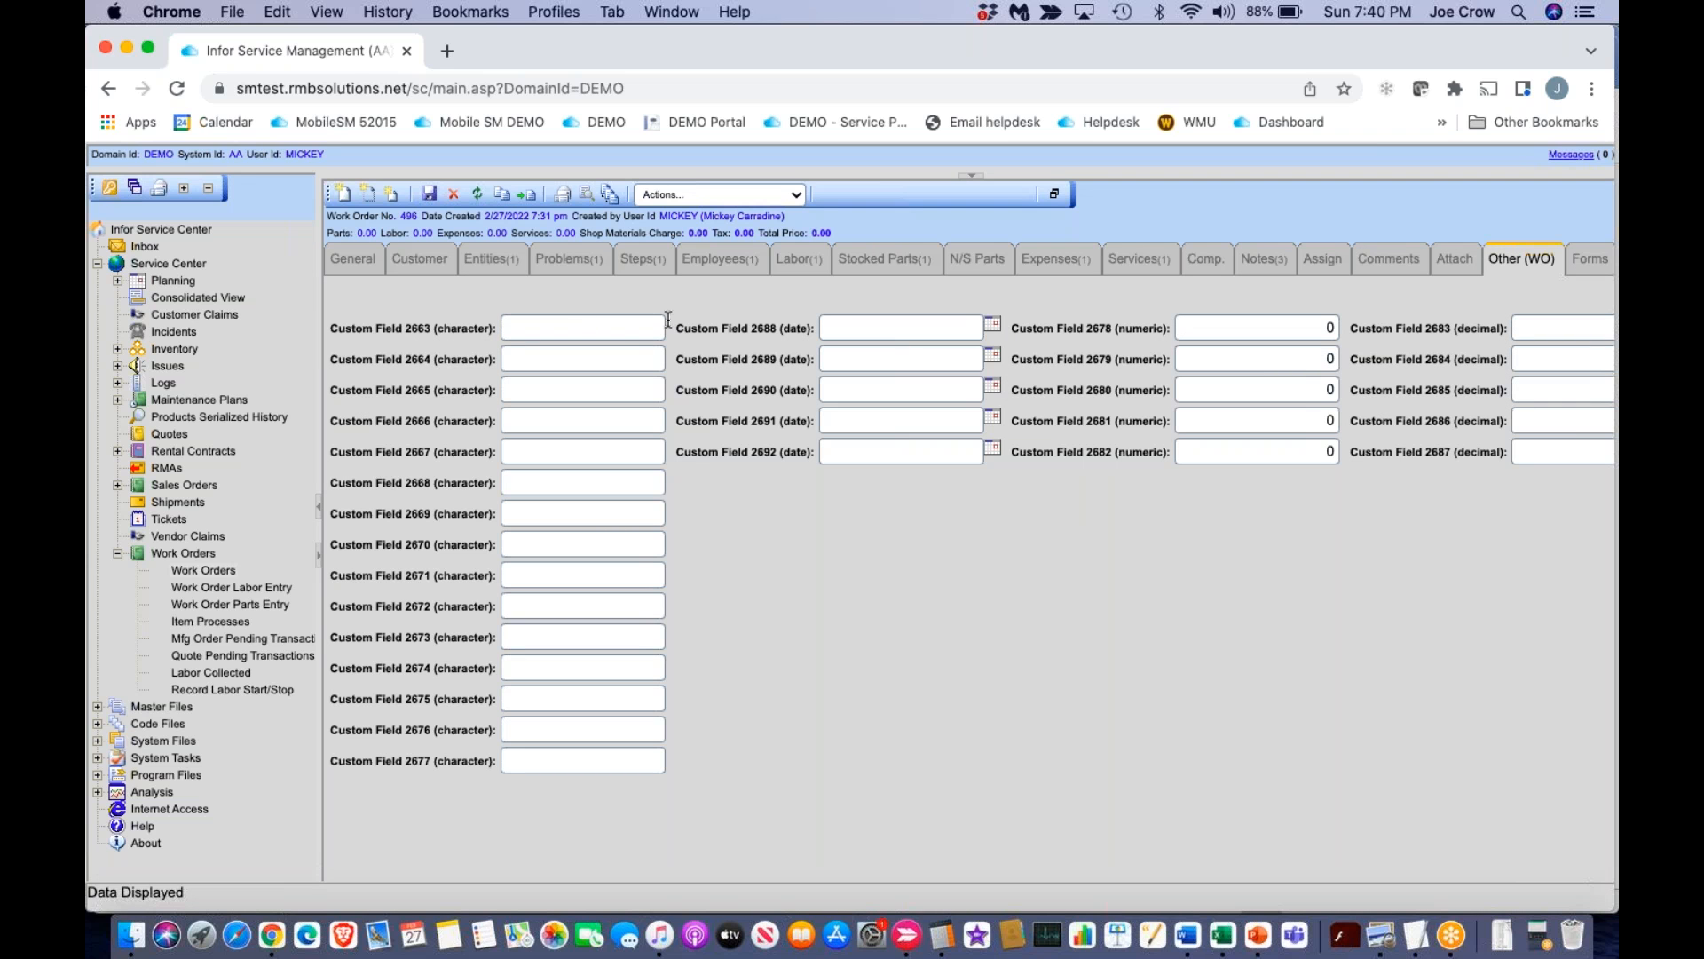
left_click_drag(681, 328, 797, 330)
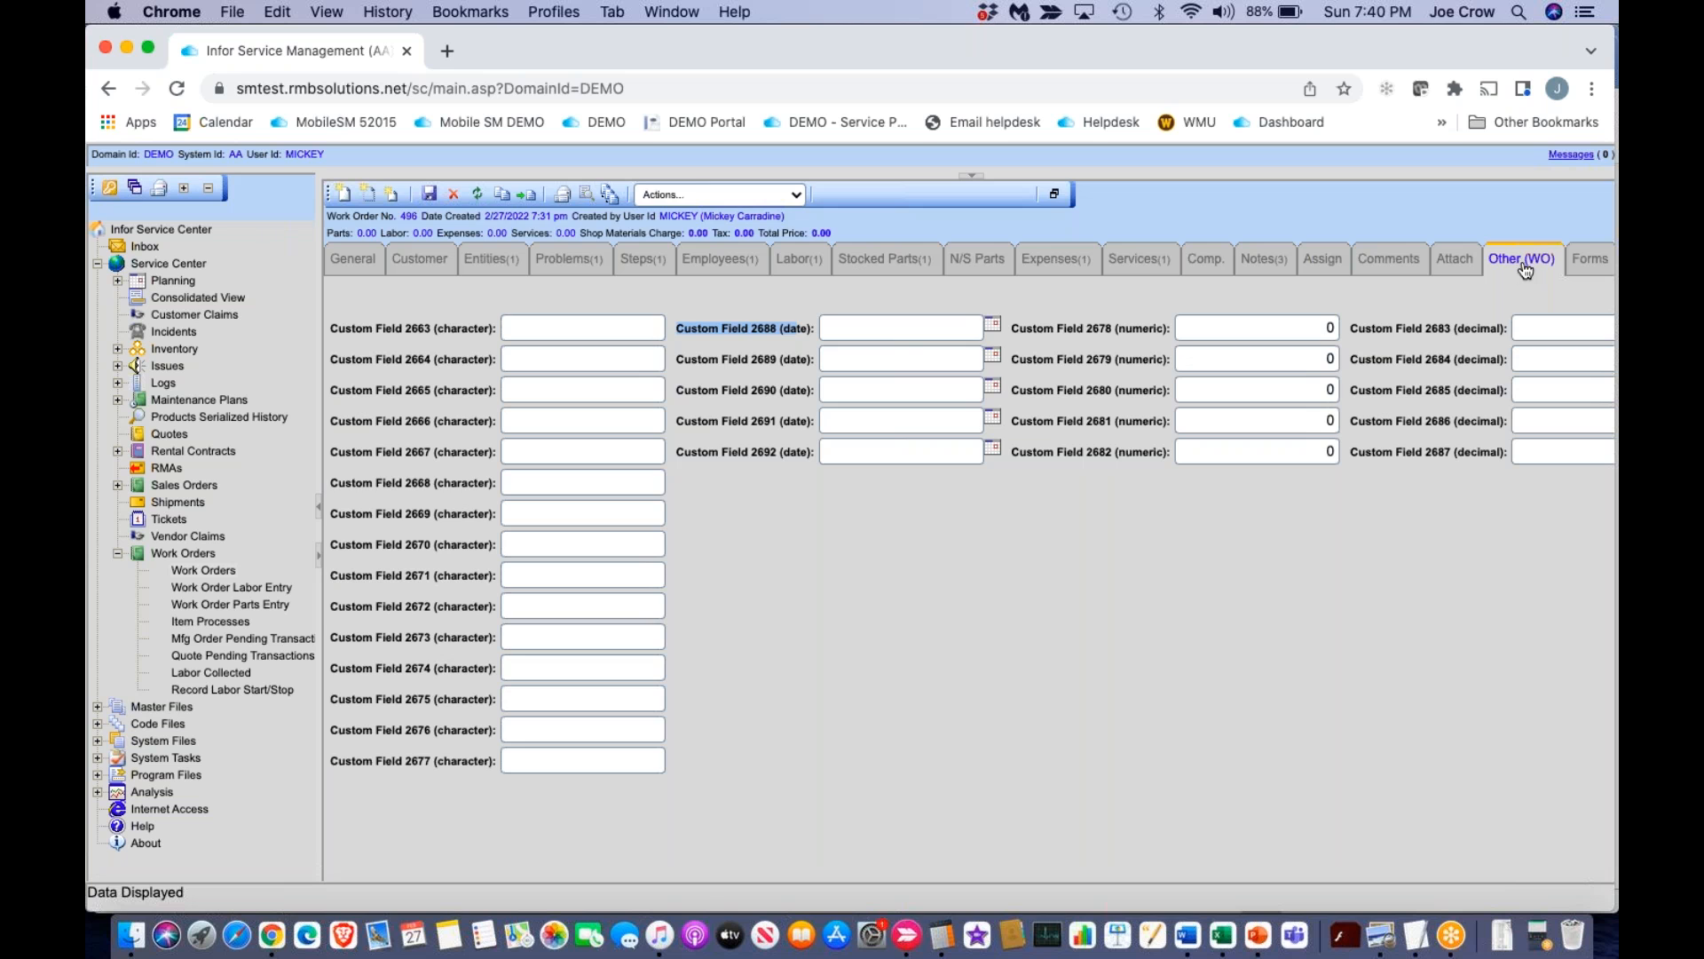
View the work order's Pick List form, switch to the Details form and read through it from header to totals.
left_click(1588, 264)
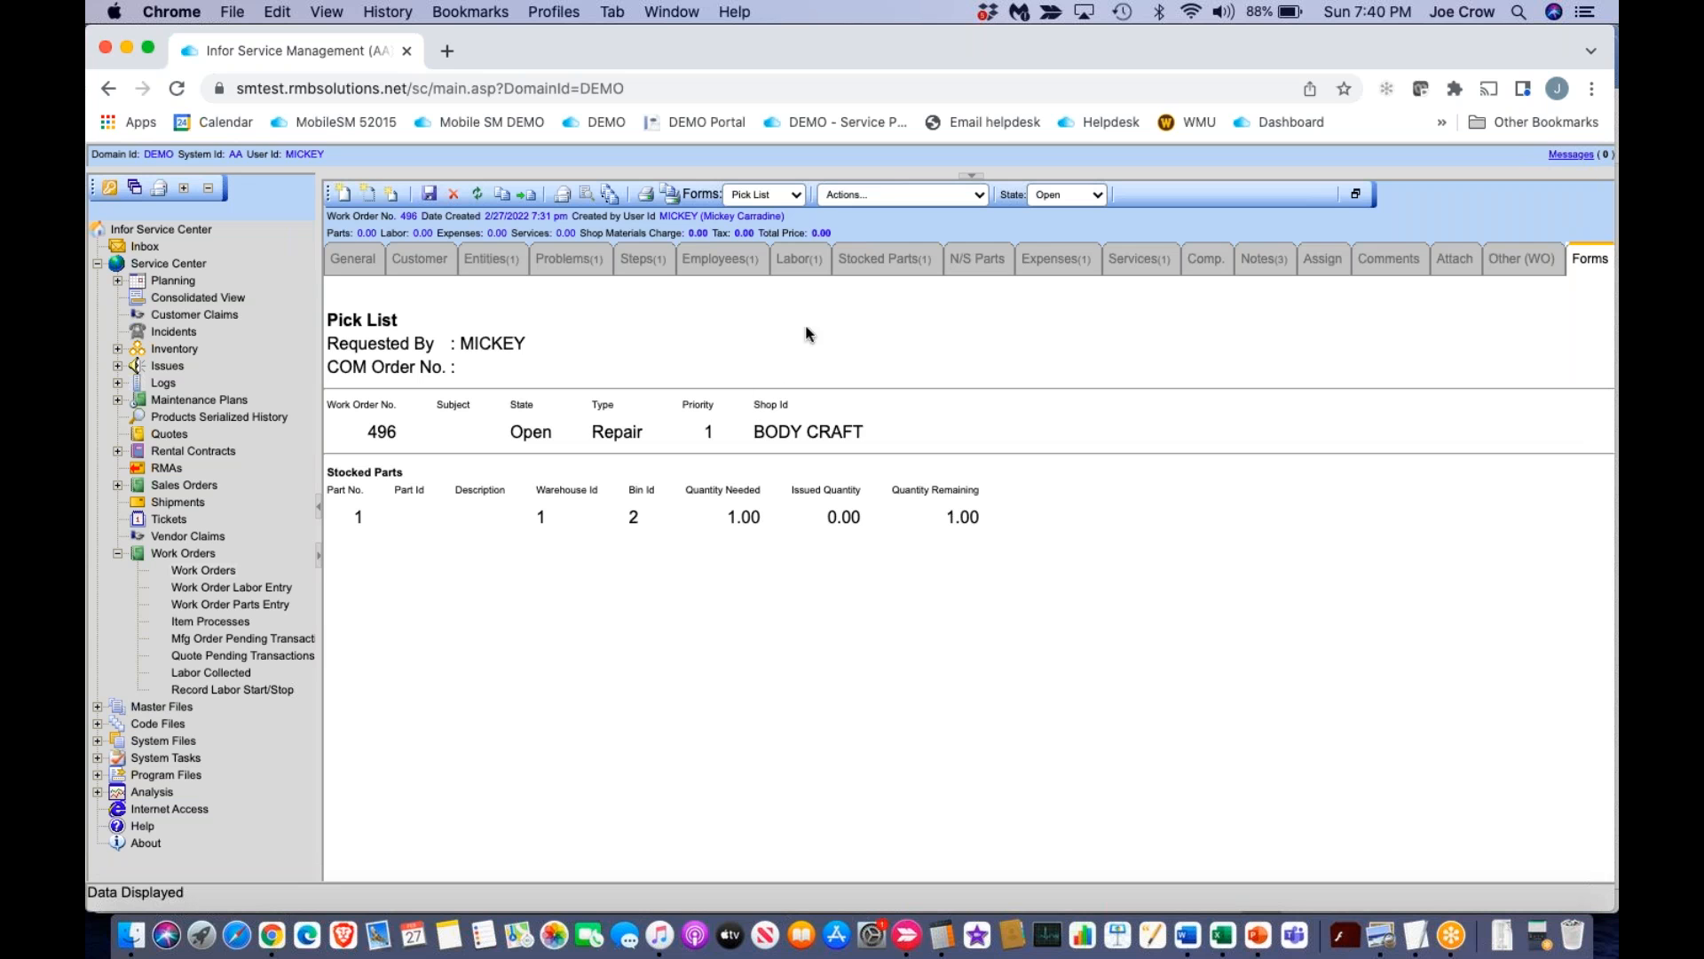
left_click(794, 197)
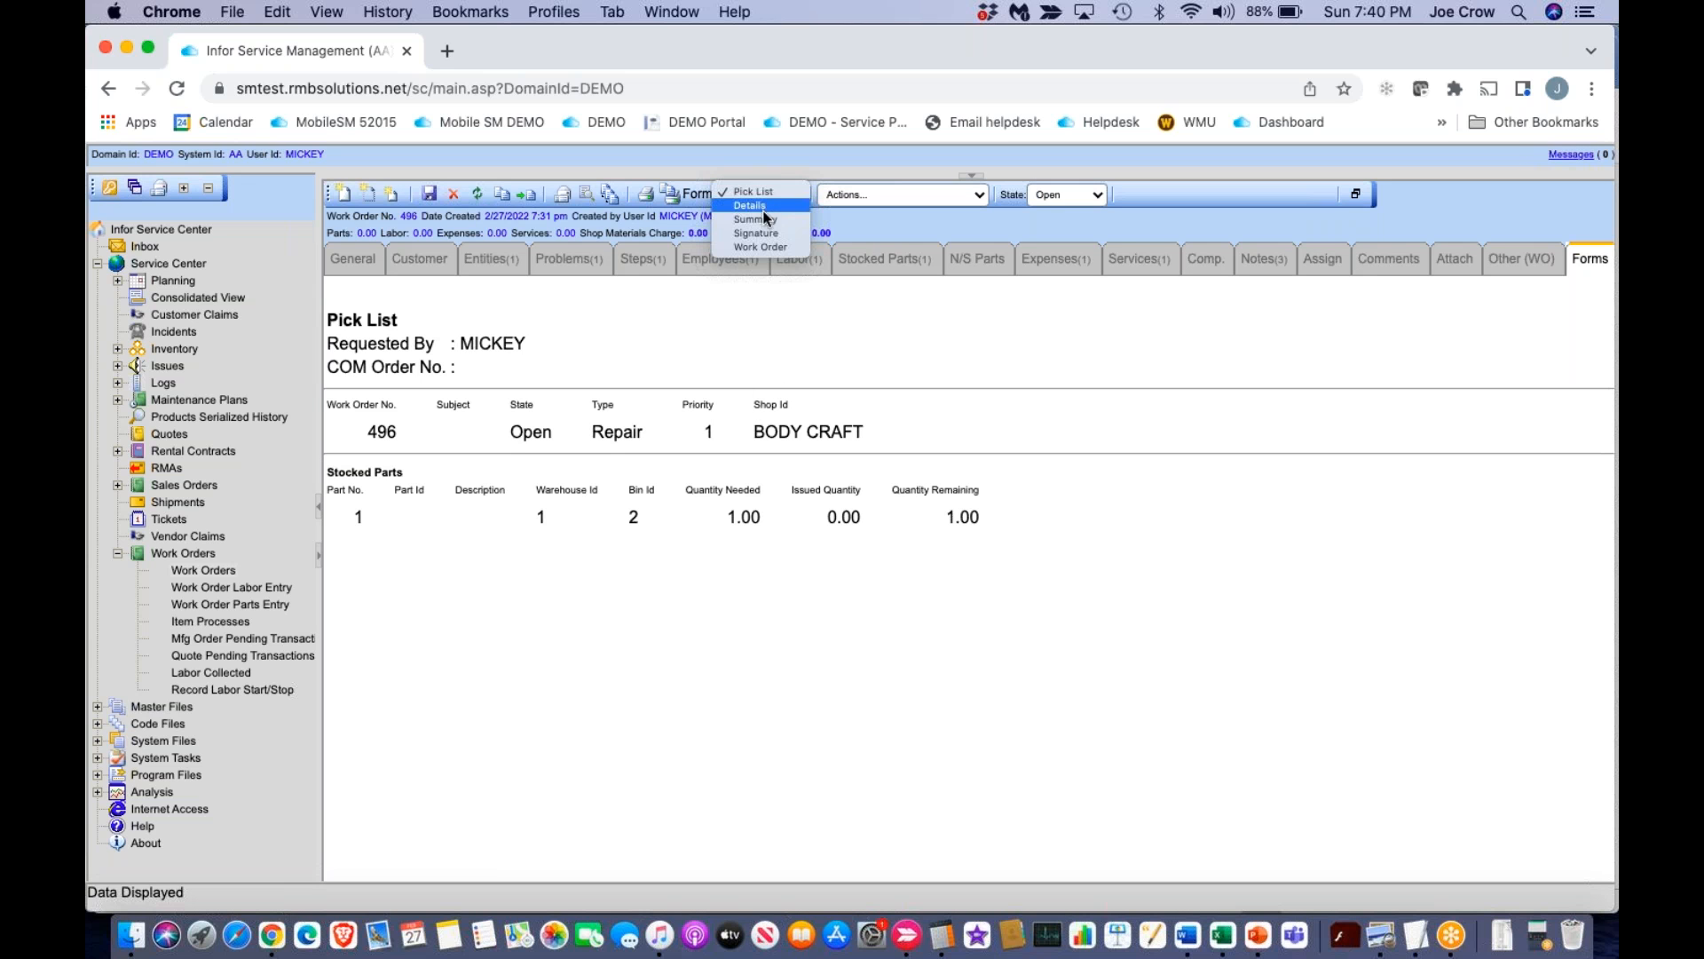
left_click(761, 205)
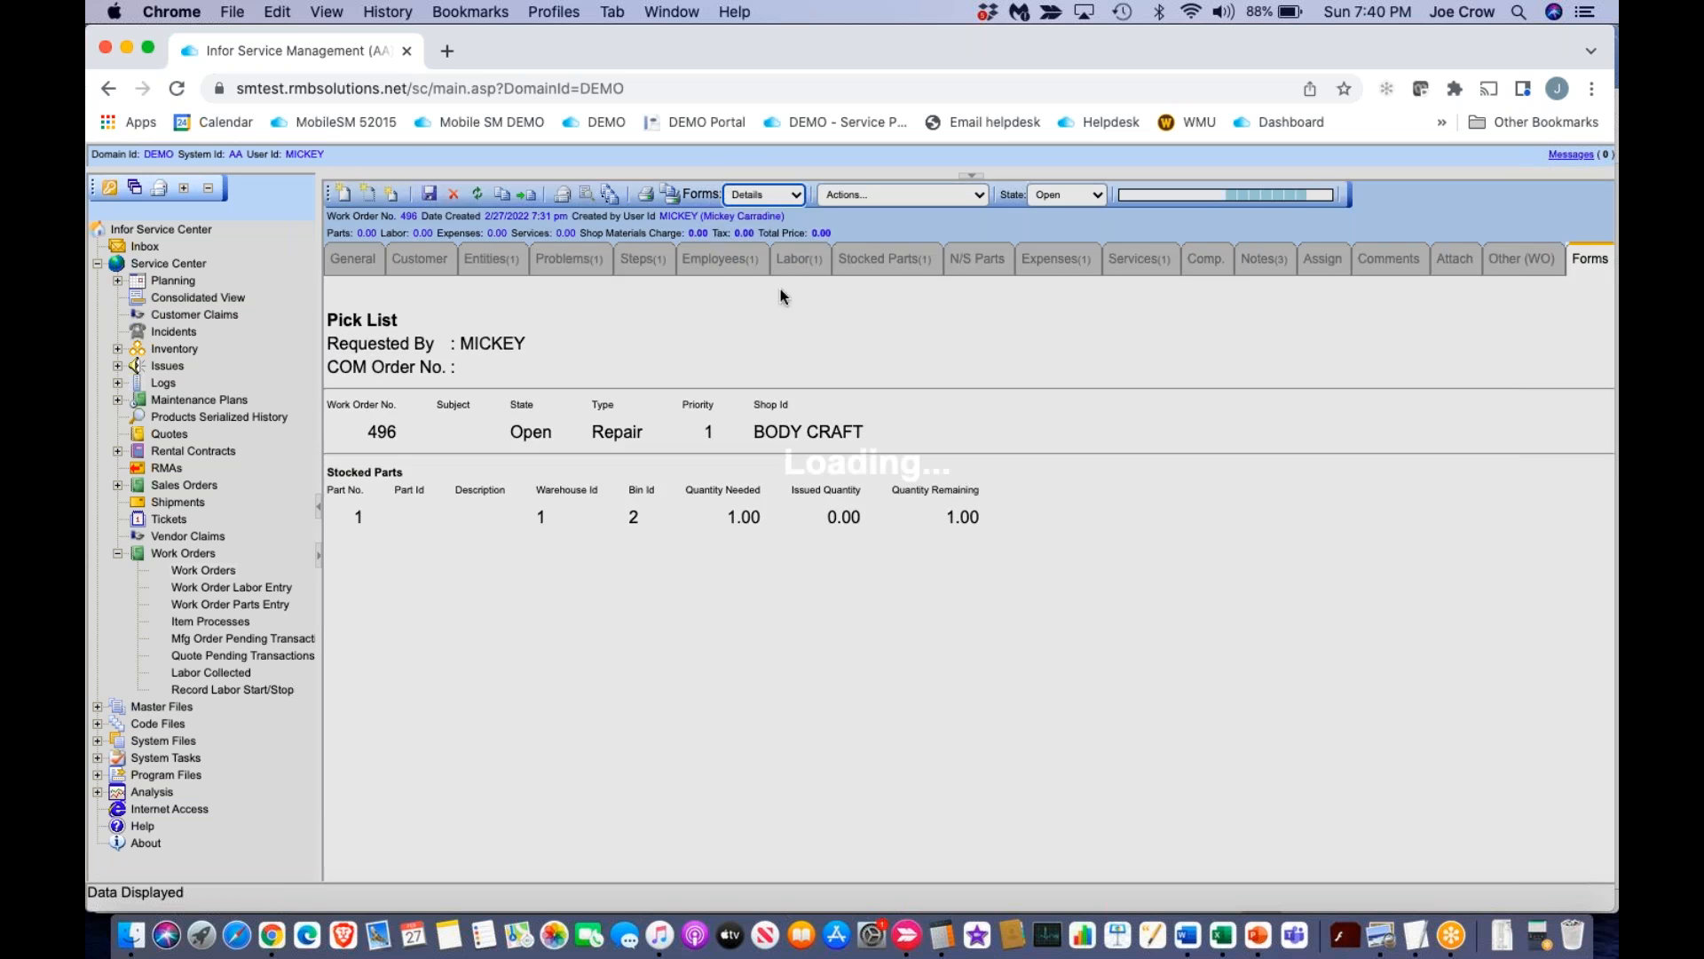
scroll(686, 499, "down", 5)
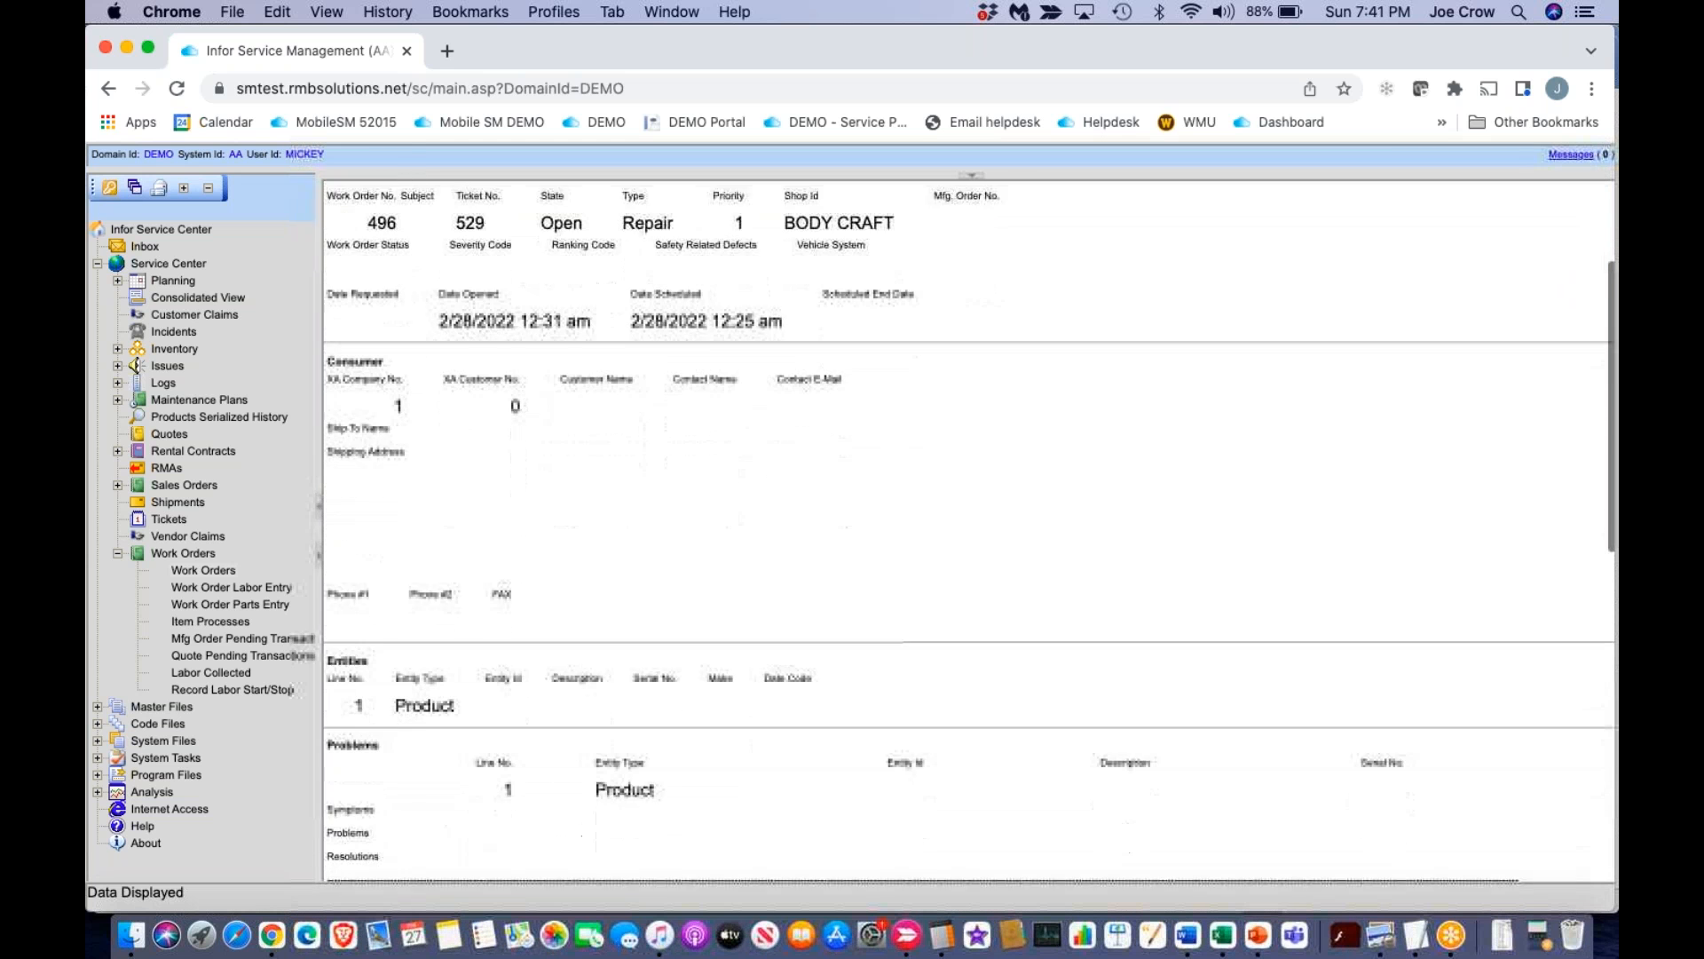
scroll(969, 531, "down", 5)
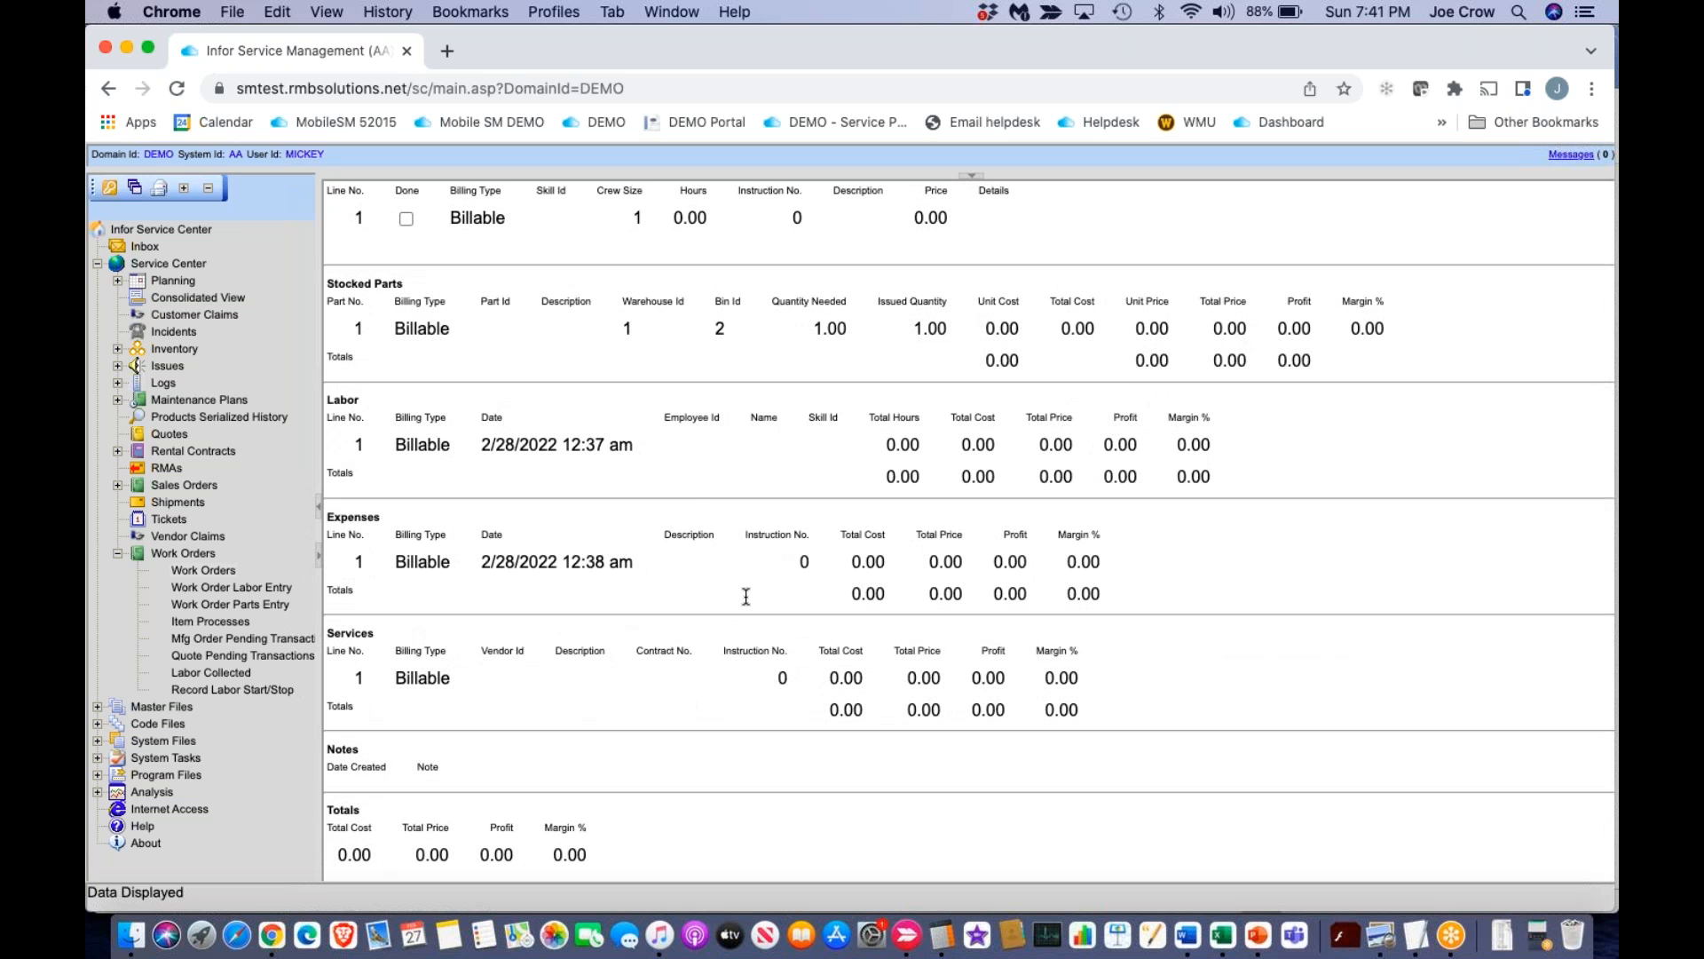
scroll(742, 590, "up", 10)
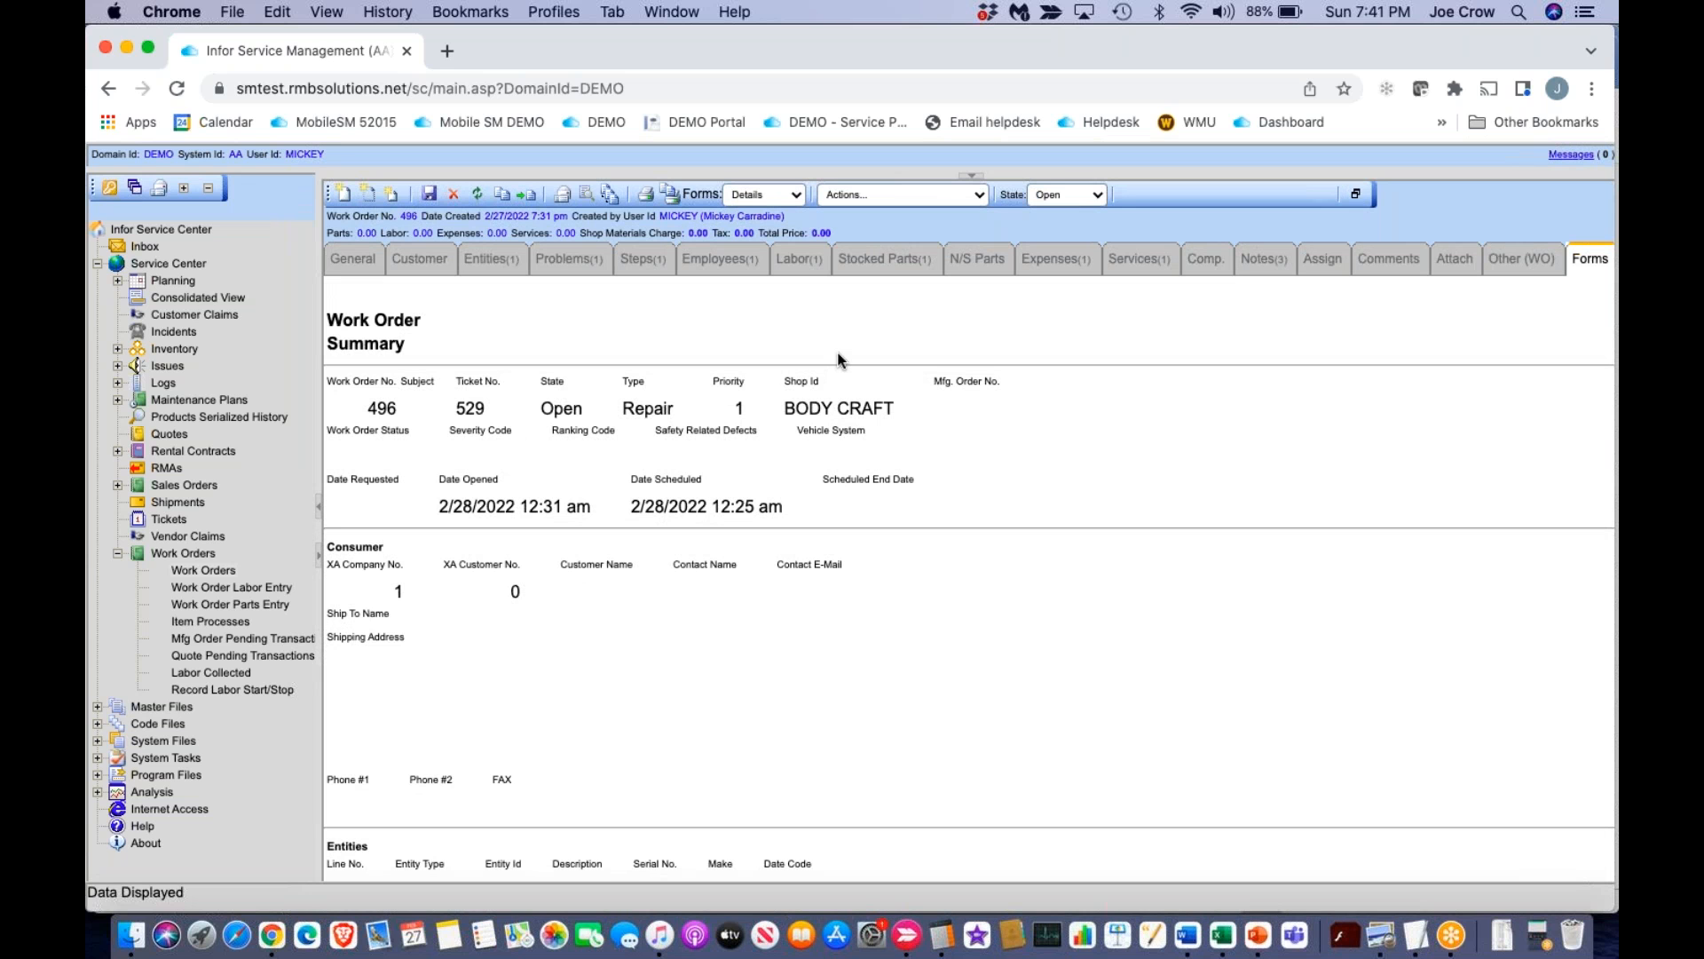
Return to the work order's General section and review the available Work Order Status options without choosing one.
left_click(355, 260)
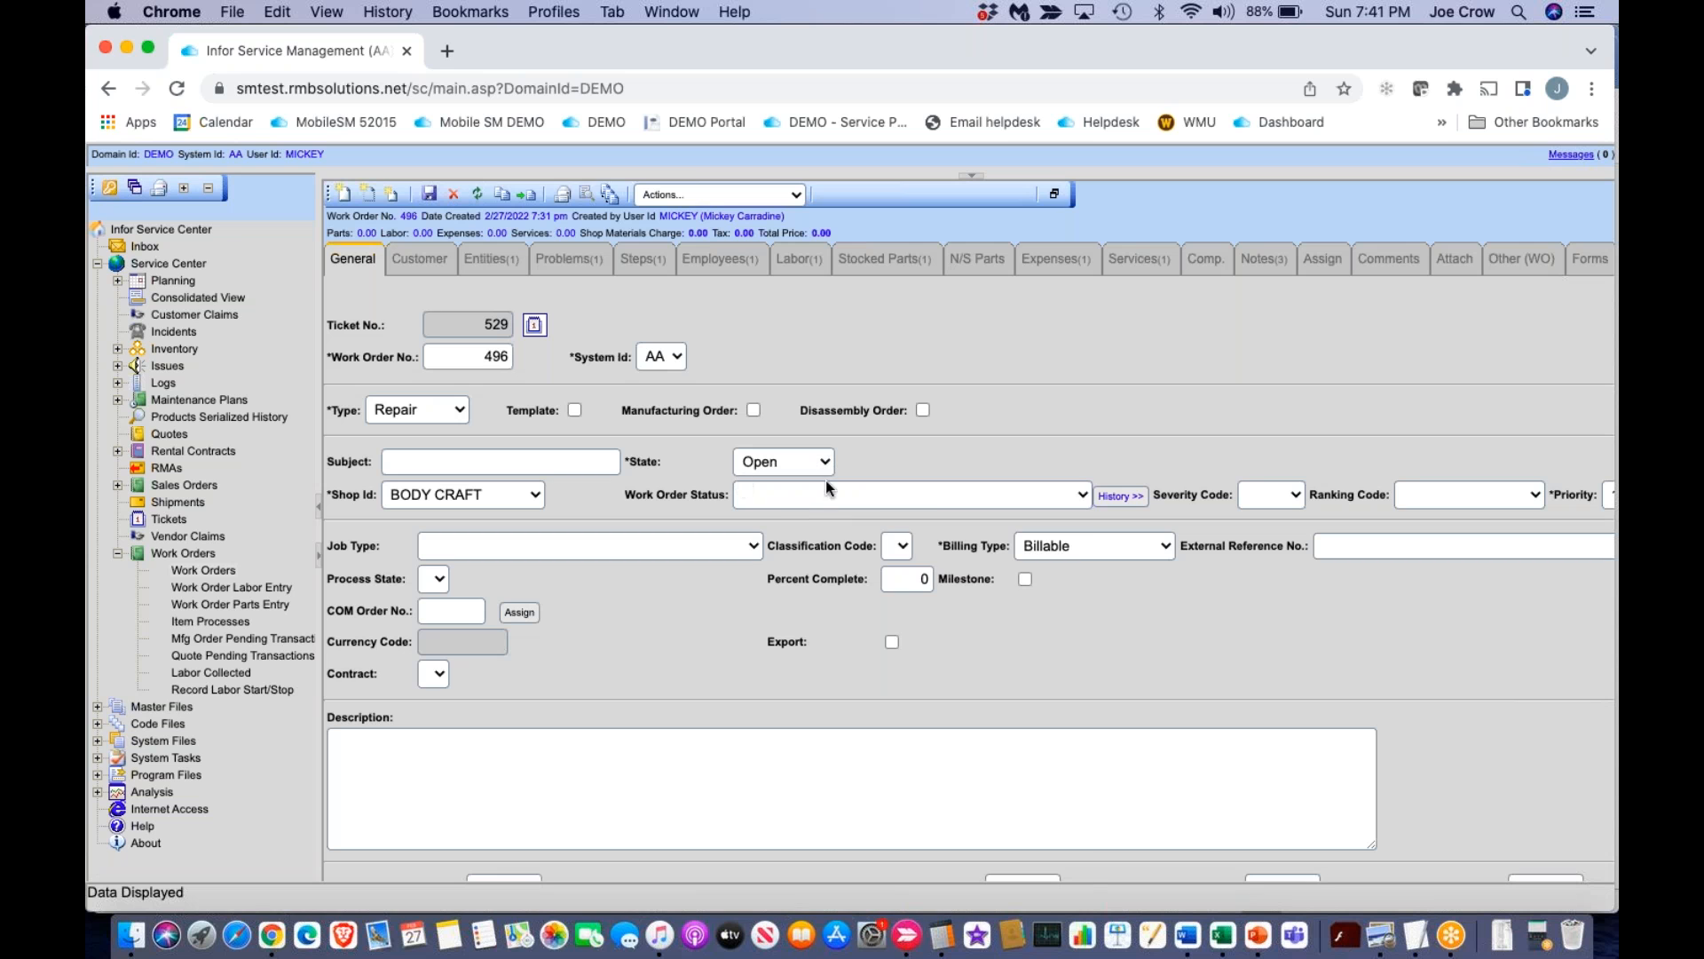
left_click(929, 497)
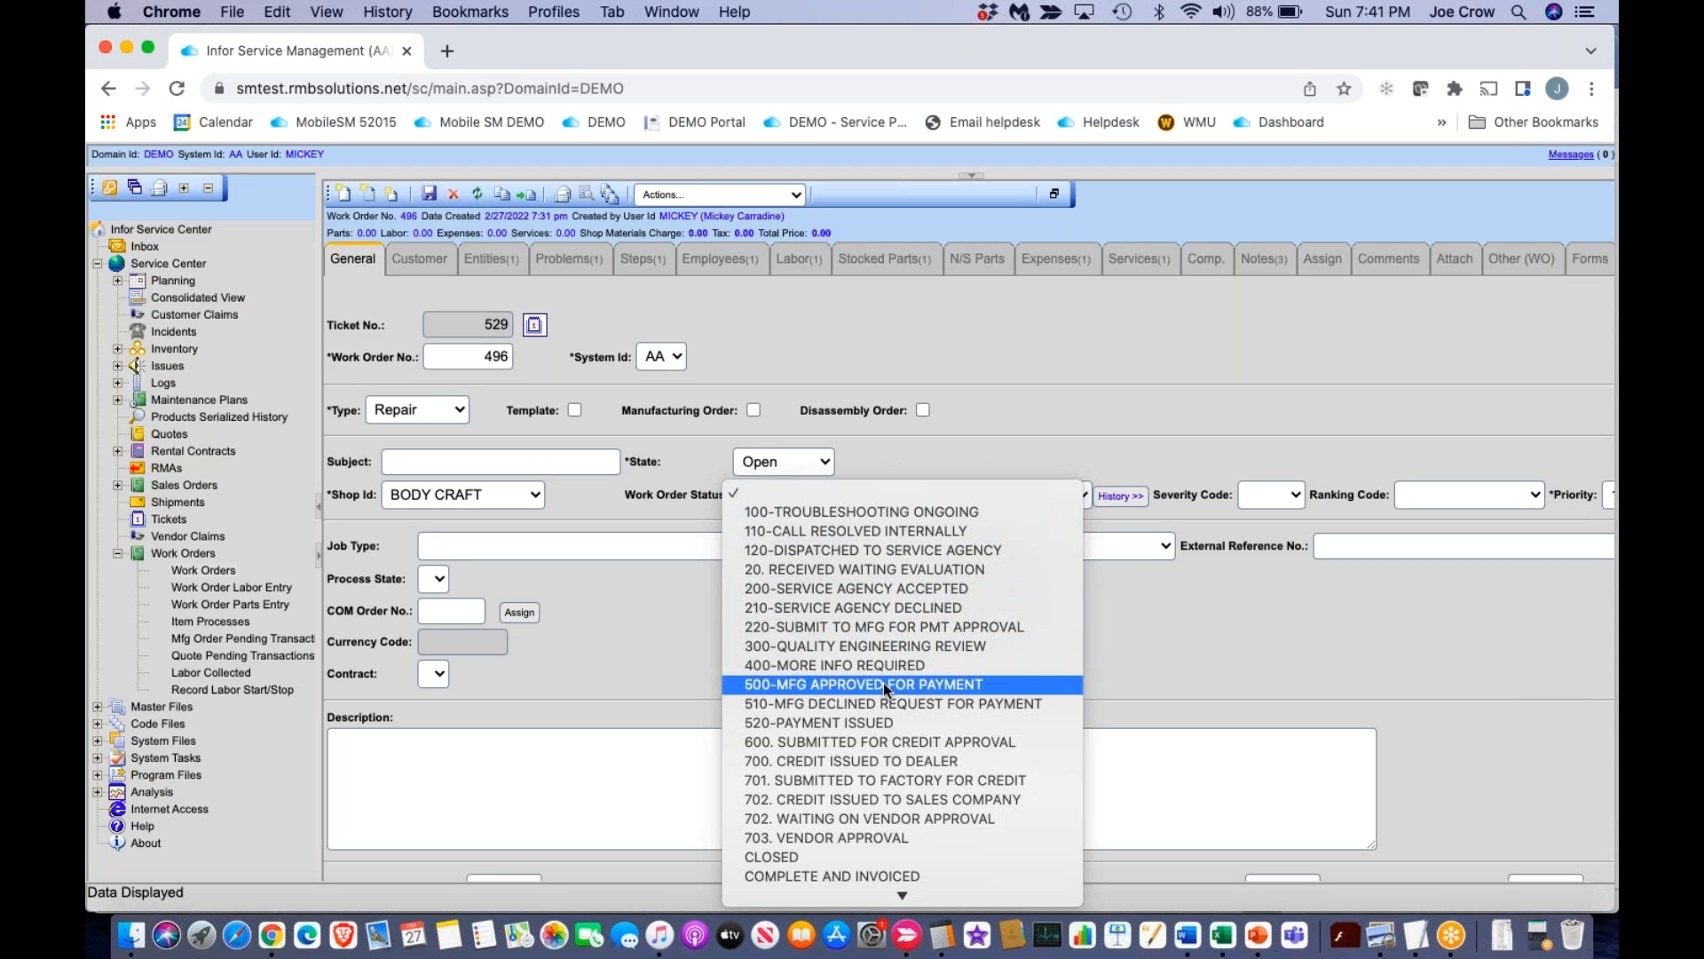
left_click(1011, 404)
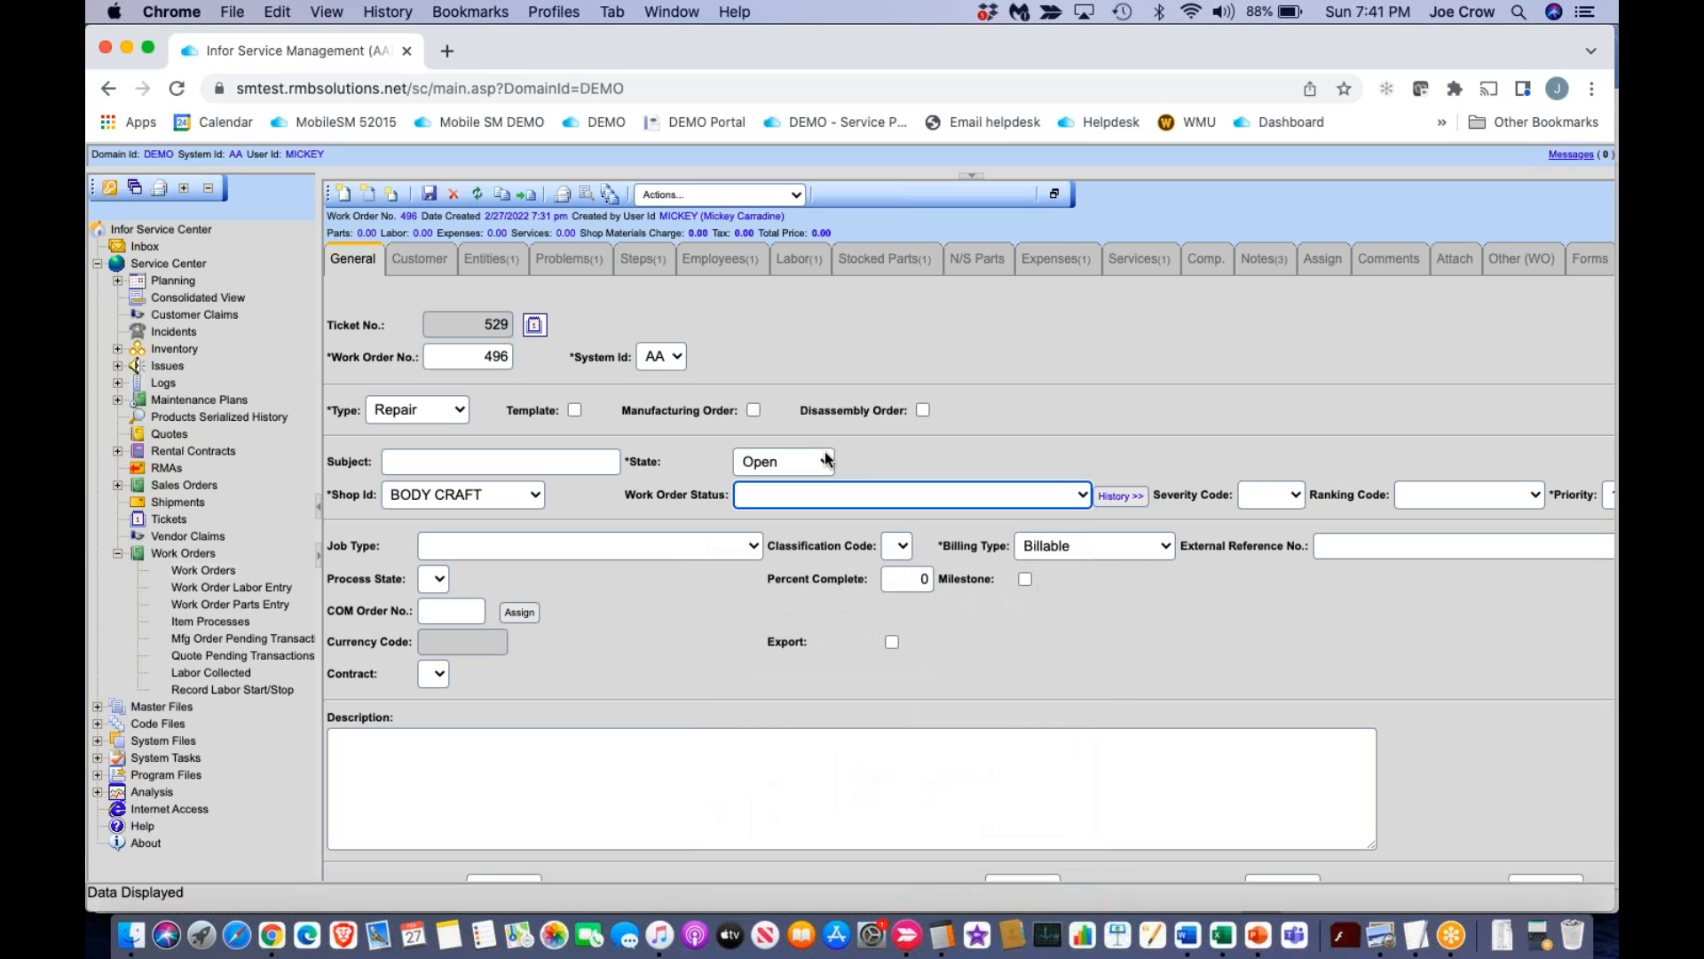